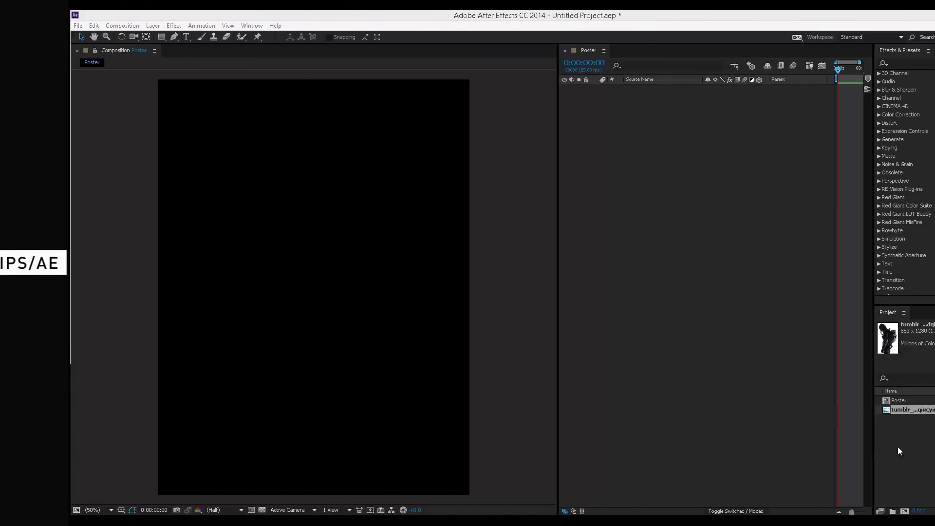
Import the source images from the project's sources folder on disk.
double_click(842, 449)
double_click(112, 226)
double_click(114, 173)
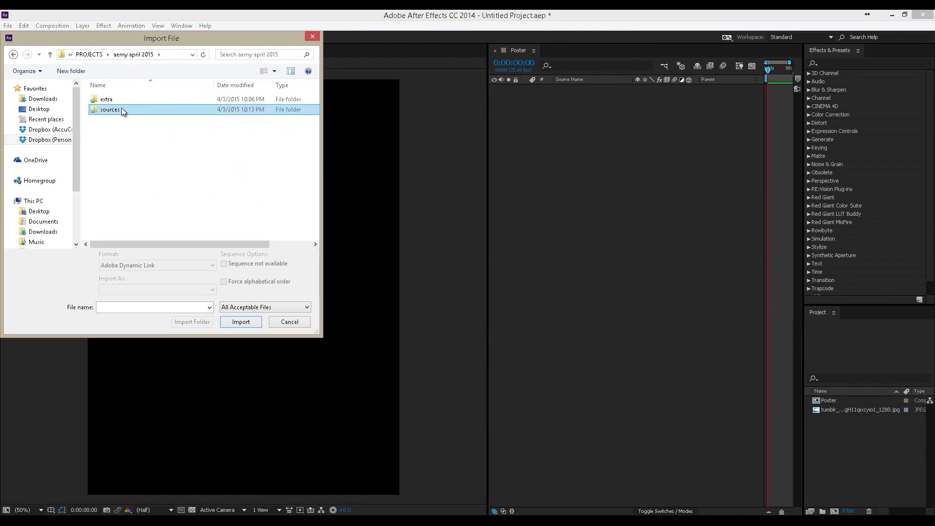
left_click(241, 321)
left_click(822, 511)
Create a 'sources' folder in the Project panel and move the imported images into it.
type("sources")
key("Return")
left_click(842, 428)
left_click(859, 400, "ctrl")
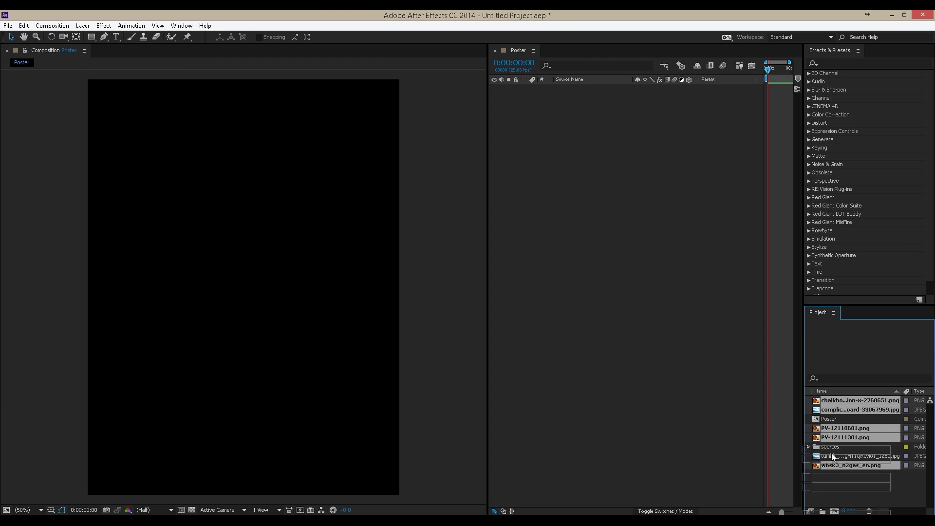
left_click_drag(860, 400, 830, 446)
left_click(843, 418)
Rename the hooded-figure JPEG to 'Beoble' and place it in the Poster composition.
key("Return")
type("Beoble")
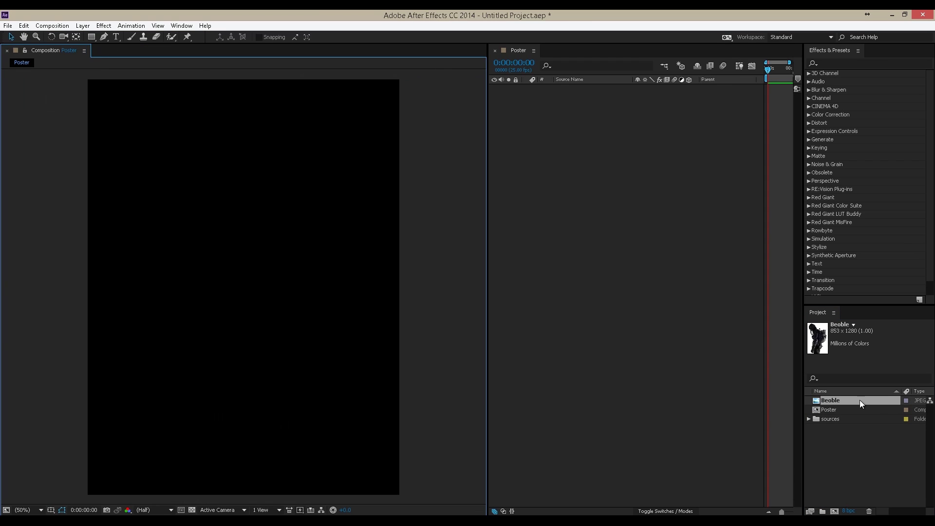
left_click_drag(860, 396, 240, 341)
Key out the photo's white background with Linear Color Key at 45% matching softness.
scroll(280, 205, "up", 2)
type("linear")
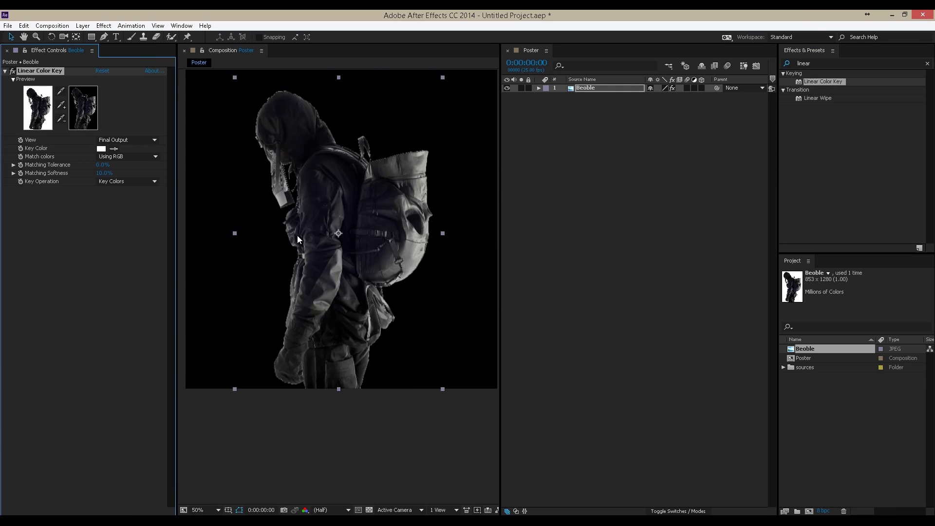
scroll(298, 238, "up", 2)
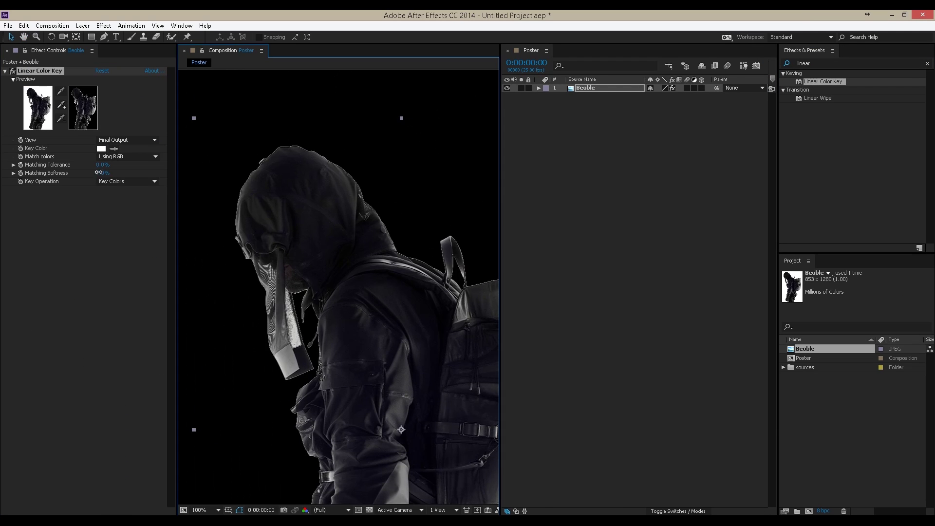
mouse_move(103, 173)
left_mouse_down()
mouse_move(127, 183)
mouse_move(112, 173)
left_mouse_up()
scroll(351, 277, "down", 1)
scroll(364, 251, "down", 1)
left_click(331, 510)
Set the preview to full resolution and dock the Paragraph panel beside Character.
left_click(332, 452)
right_click(589, 137)
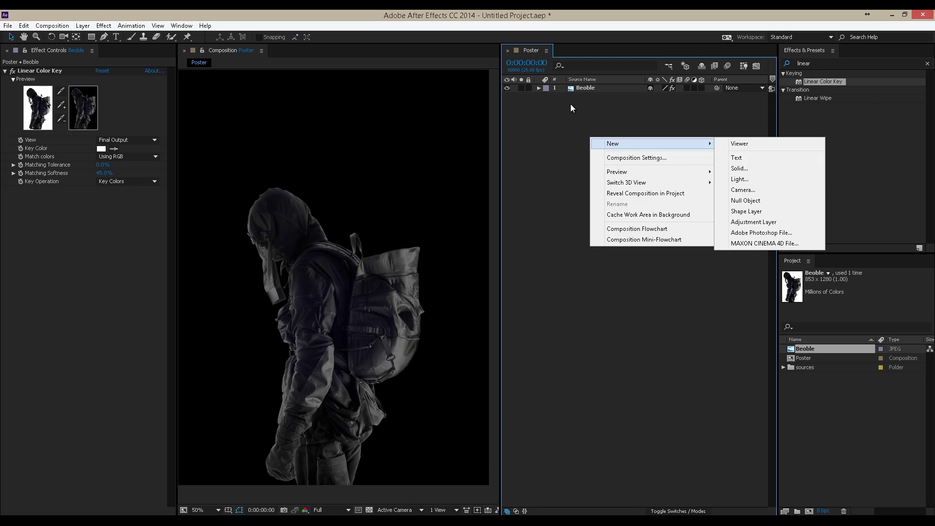
key("Escape")
key("ctrl+t")
left_click_drag(16, 472, 857, 244)
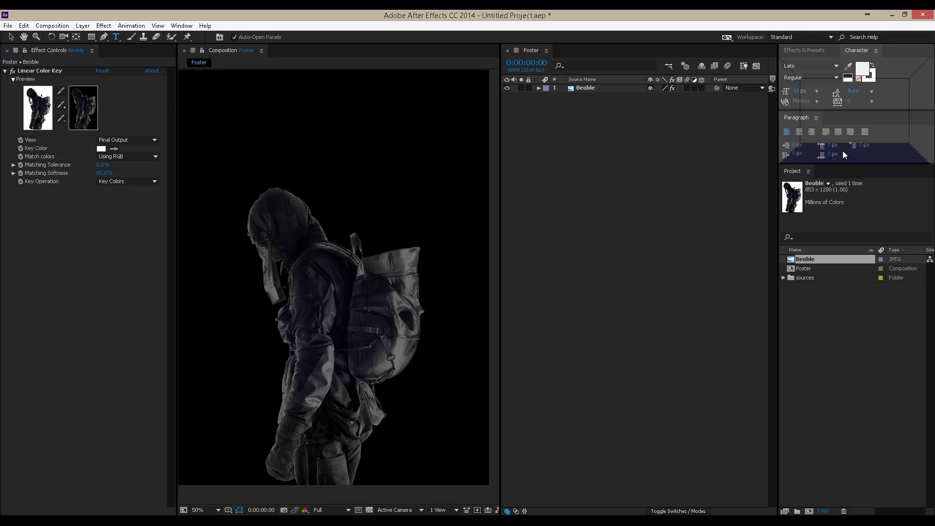
Type '27' low on the poster in DIN Pro at 101 px.
left_click(395, 421)
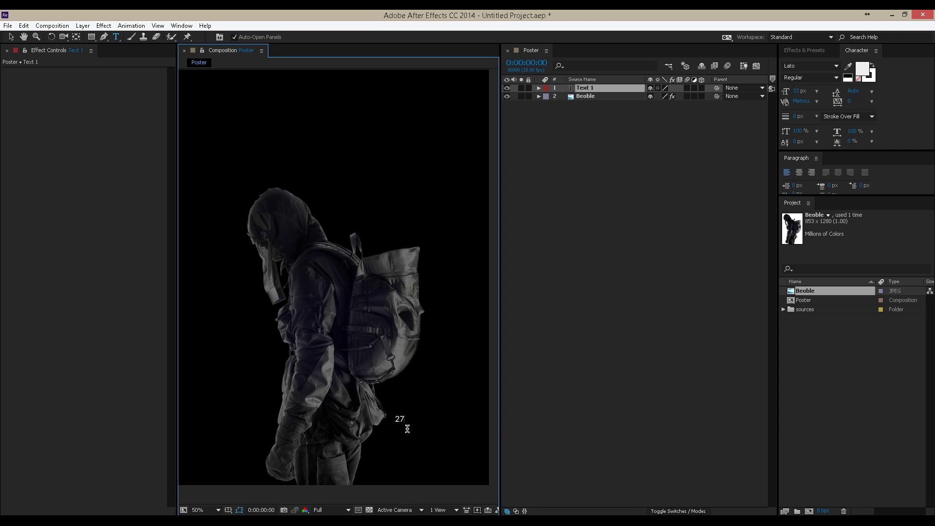
left_click(823, 66)
scroll(852, 141, "down", 5)
left_click(811, 171)
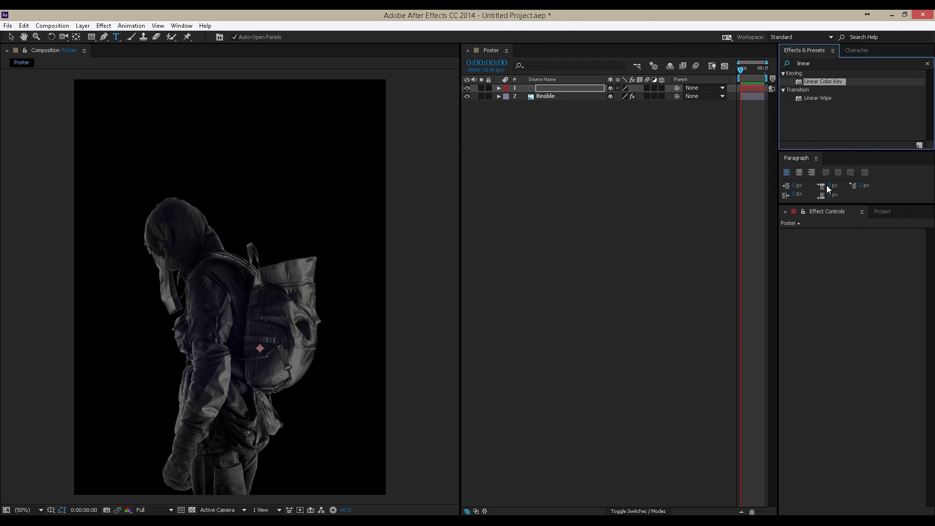
left_click(334, 432)
type("27")
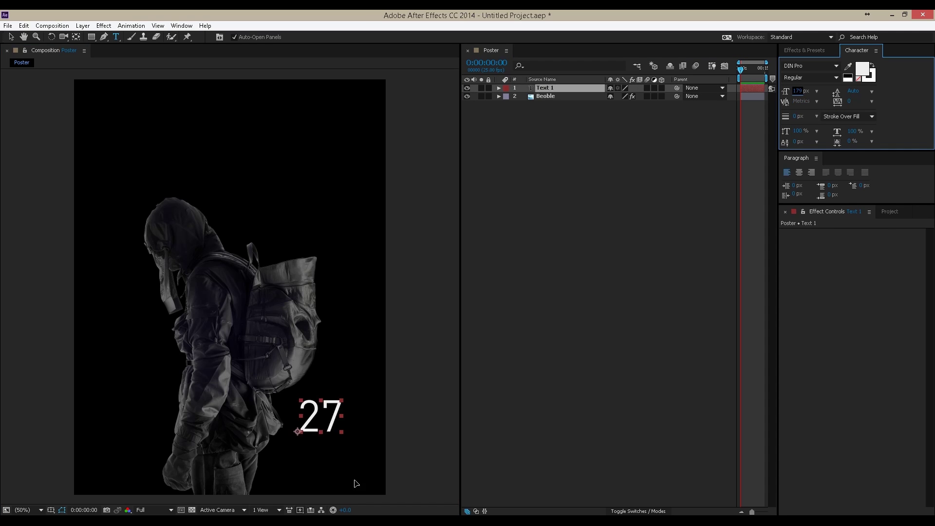
key("ctrl+shift+comma")
key("ctrl+shift+comma")
key("ctrl+shift+comma")
key("ctrl+shift+comma")
key("ctrl+shift+comma")
key("ctrl+shift+comma")
key("ctrl+shift+comma")
key("ctrl+shift+comma")
key("ctrl+shift+comma")
key("ctrl+shift+comma")
key("ctrl+shift+comma")
key("ctrl+shift+comma")
key("ctrl+shift+comma")
key("ctrl+shift+comma")
key("ctrl+shift+comma")
key("ctrl+shift+comma")
key("ctrl+shift+comma")
key("ctrl+shift+comma")
key("ctrl+shift+comma")
key("ctrl+shift+comma")
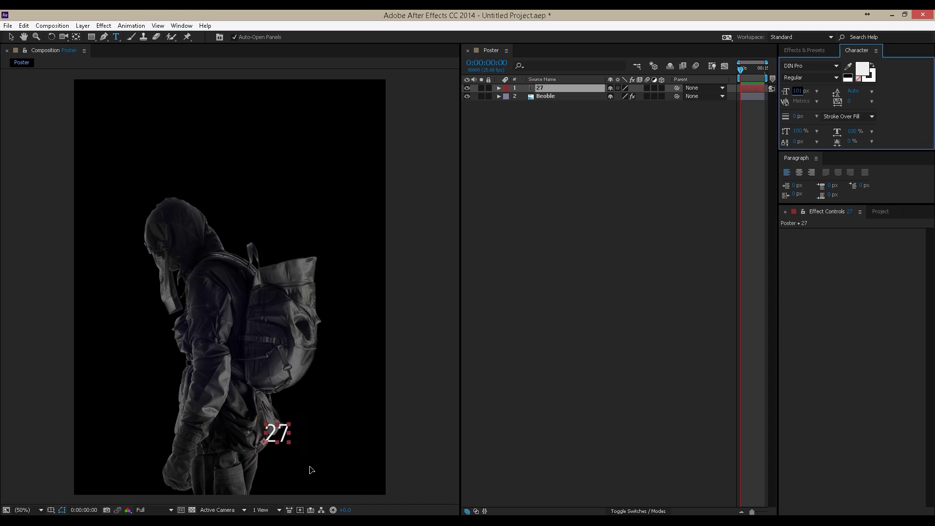
key("Escape")
Show the layout grid and duplicate 27 into a copy reading '04' below it.
key("ctrl+apostrophe")
key("v")
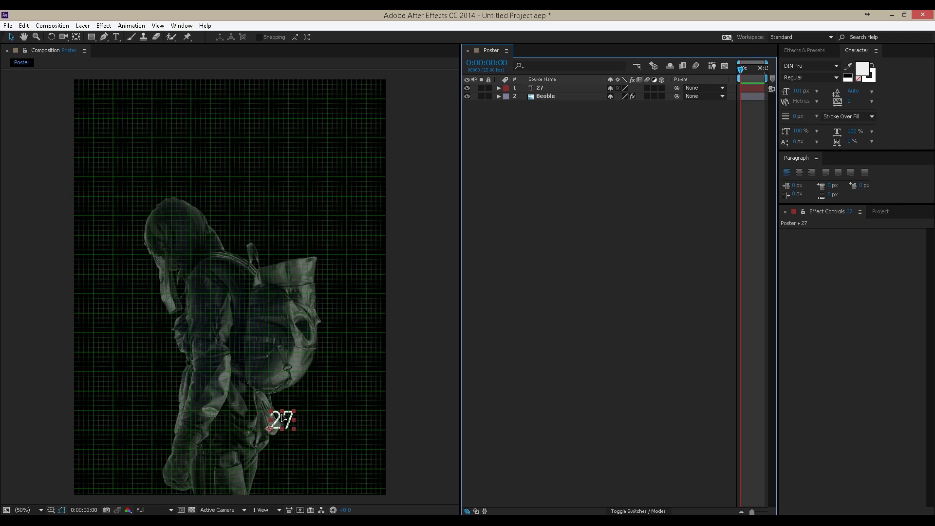
key("ctrl+d")
left_click_drag(282, 418, 300, 458)
double_click(251, 457)
type("04")
key("ctrl+d")
Duplicate the 04 layer and retype the copy as '15'.
key("v")
left_click(278, 421)
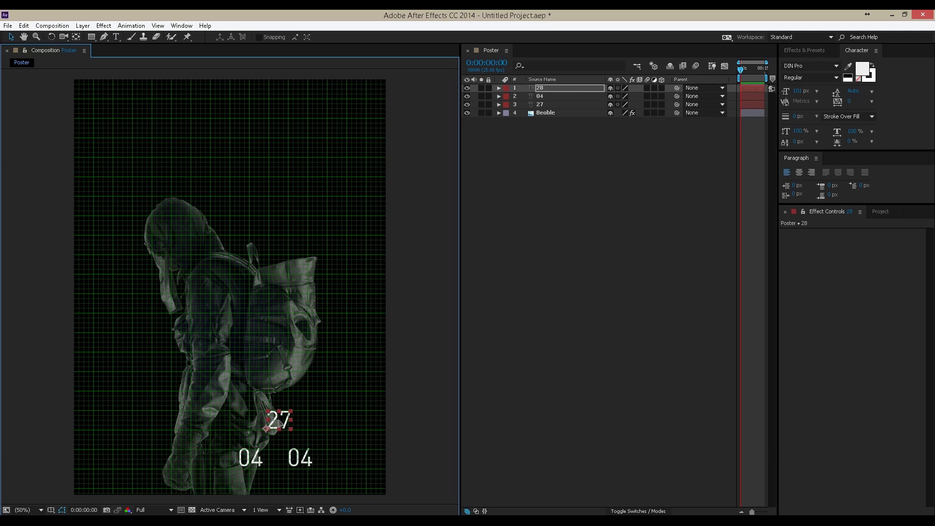
scroll(278, 422, "up", 2)
double_click(290, 315)
type("15")
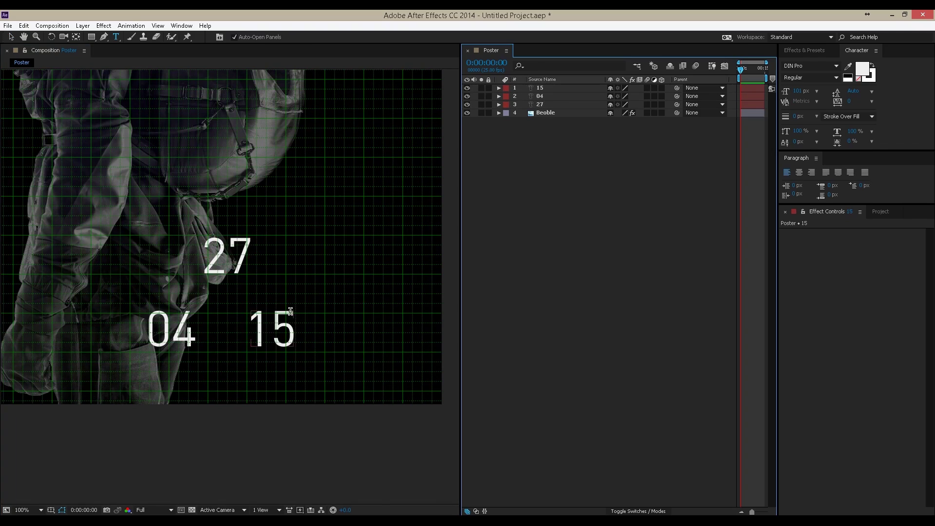
scroll(290, 311, "down", 2)
Scale the Beoble figure photo up to 113.8%.
key("v")
left_click(153, 279)
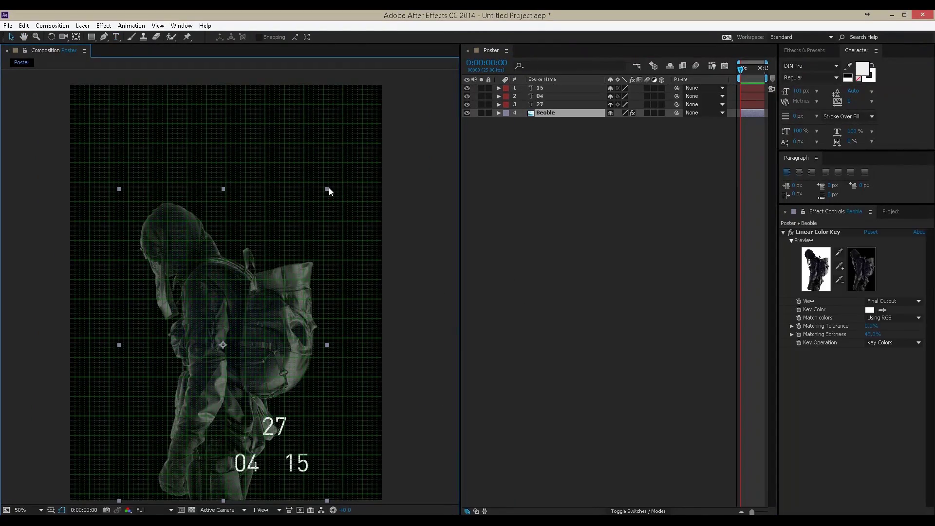
key("s")
left_click_drag(316, 188, 287, 273)
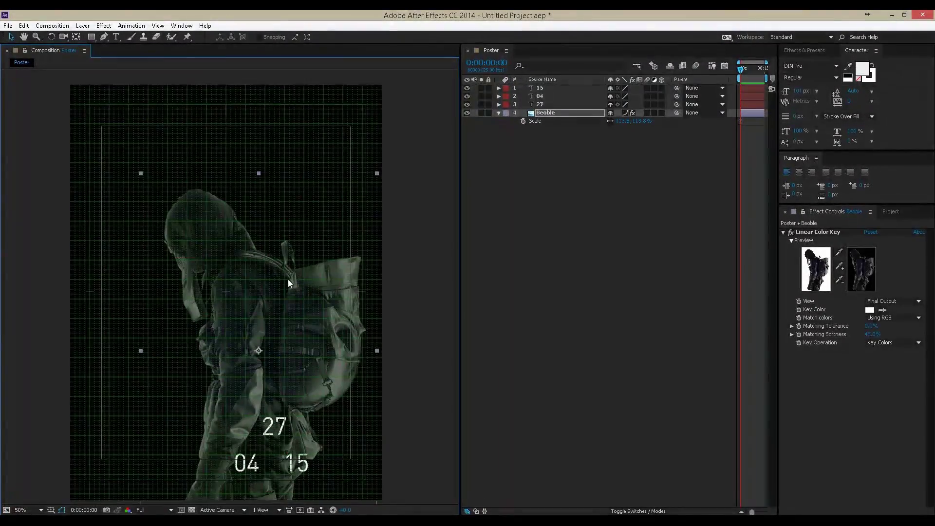
Save the project under a new name inside a new 'AEP' folder.
key("ctrl+s")
left_click(63, 73)
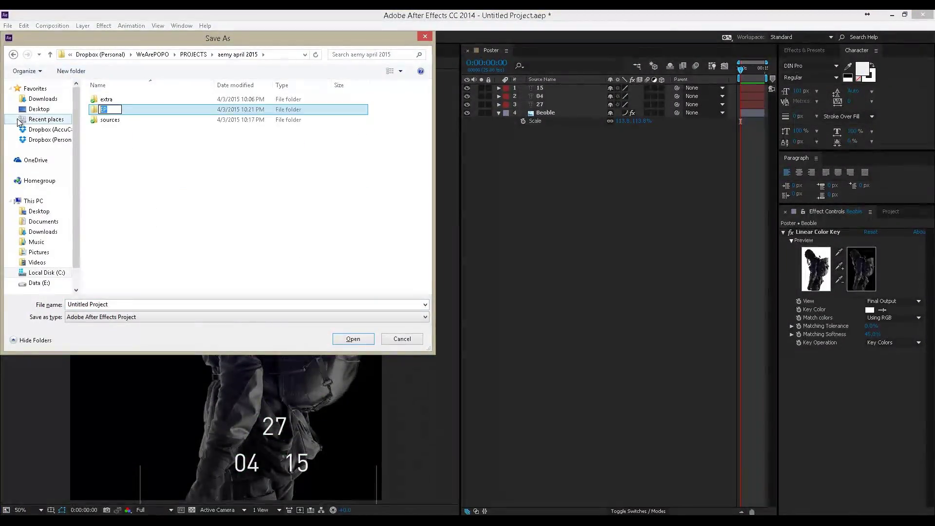
type("AEP")
key("Return")
double_click(148, 109)
left_click(118, 304)
type("nigga poster")
key("Return")
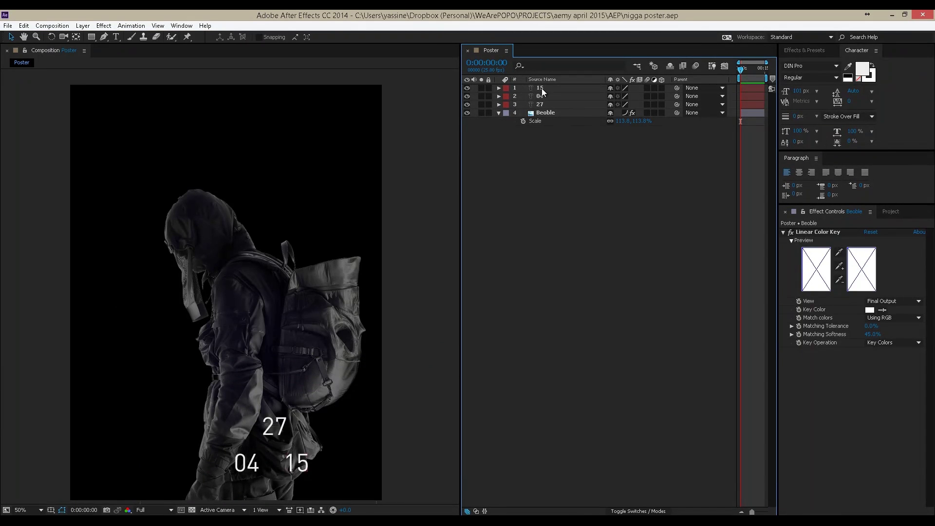
Add a right-aligned 'Speaker 1' text line at 53 px.
key("ctrl+alt+shift+t")
type("Speaker 1")
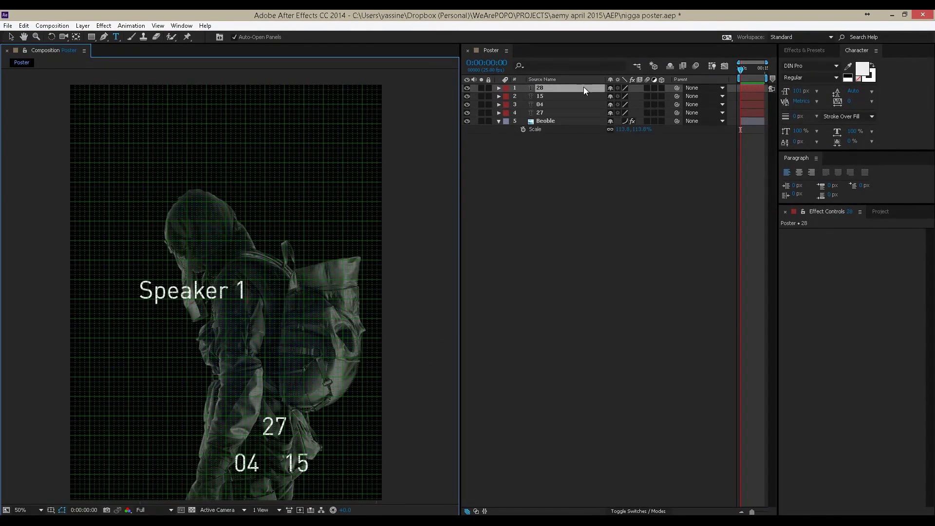
key("ctrl+shift+r")
key("ctrl+shift+c")
key("ctrl+shift+r")
key("v")
Duplicate the speaker line twice, stack the copies below, and set them to Light weight.
scroll(146, 295, "up", 1)
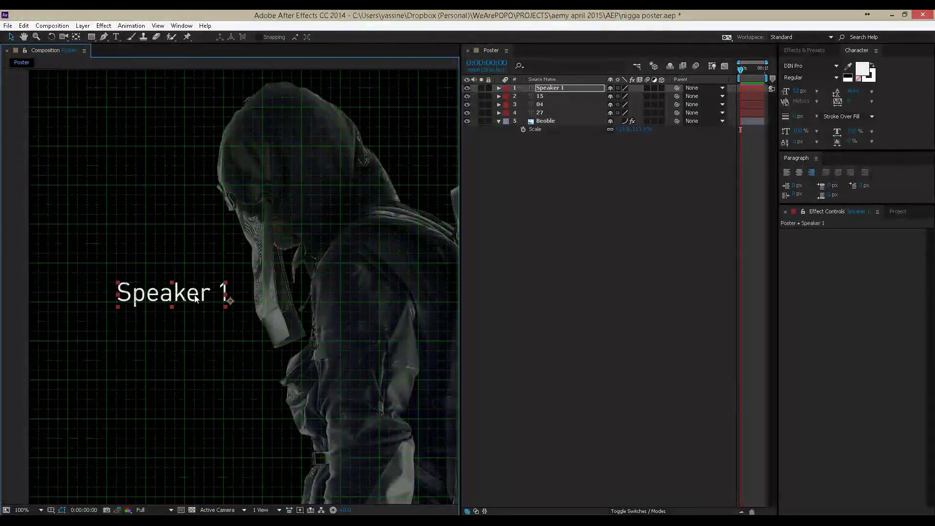
key("ctrl+d")
left_click_drag(196, 299, 196, 377)
key("ctrl+d")
left_click_drag(786, 152, 784, 214)
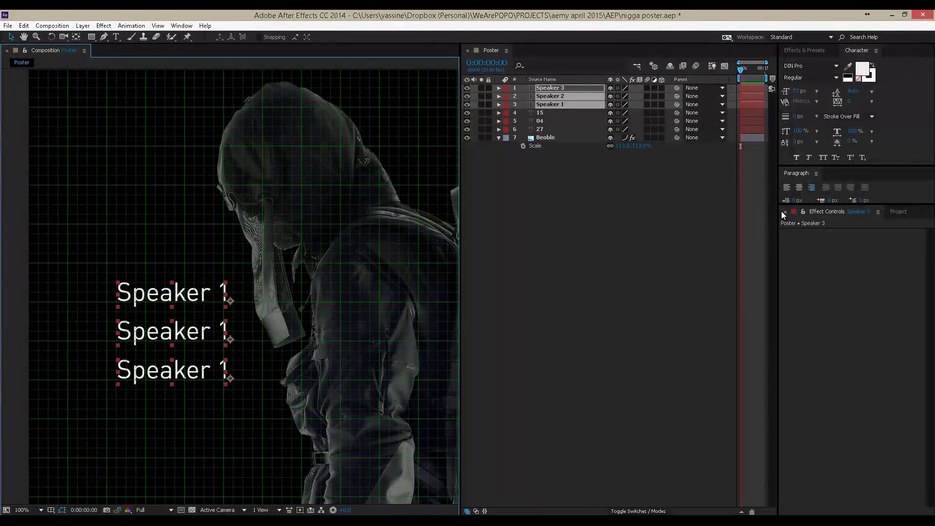
left_click(809, 77)
key("Up")
Replace the three speaker lines' text with the speakers' names.
double_click(548, 88)
type("Raihan")
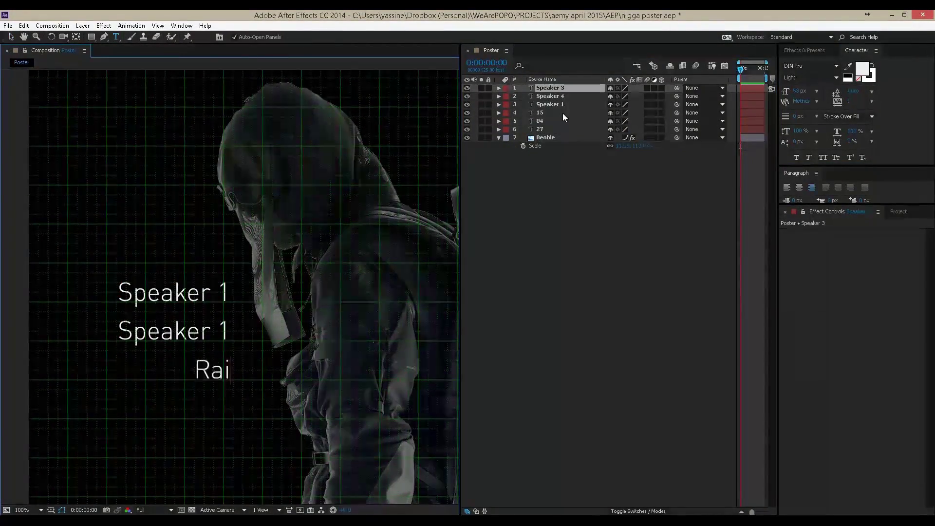
double_click(548, 96)
type("Yassine_")
double_click(572, 103)
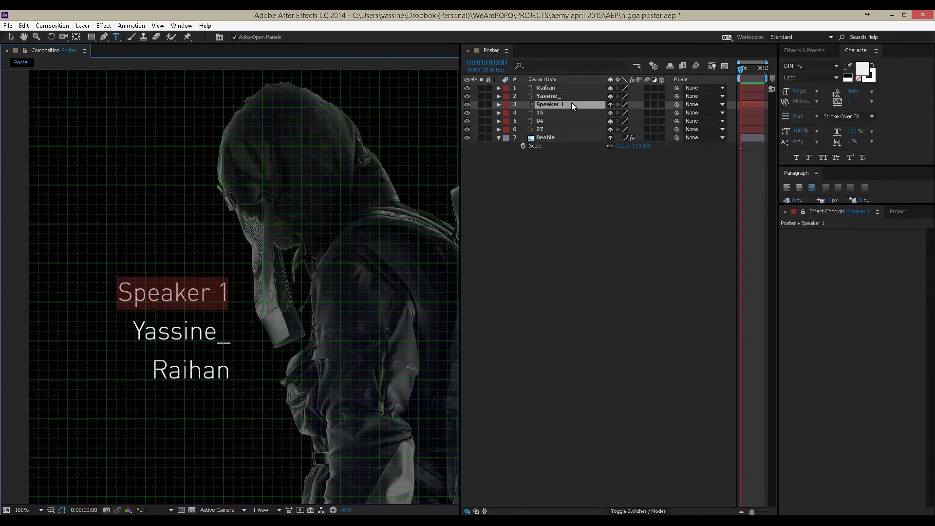
type("Salman")
Deselect the credits, hide the layout grid, fit the poster in view, and open Import File.
left_click(631, 186)
key("comma")
key("comma")
key("ctrl+apostrophe")
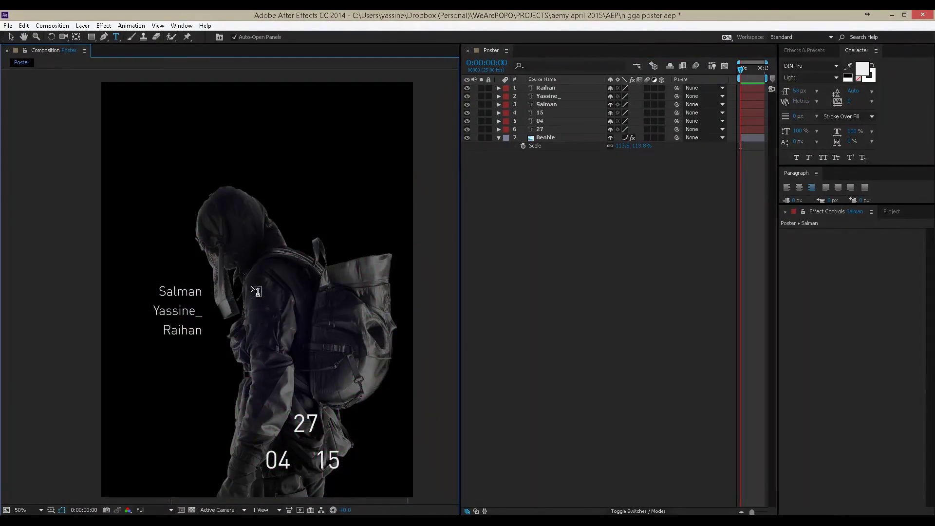
key("ctrl+i")
Import the orange watercolour stroke and the second brush image.
left_click(114, 112)
left_click(280, 112, "ctrl")
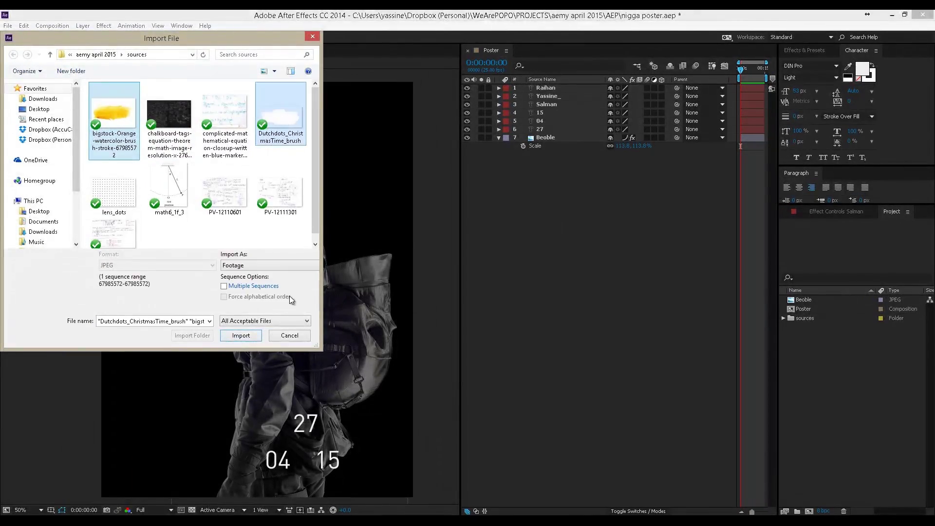
key("Return")
key("ctrl+k")
key("Escape")
Create a solid named 'BG' and send it behind all other layers.
right_click(577, 269)
mouse_move(702, 275)
left_click(727, 298)
type("BG")
key("Return")
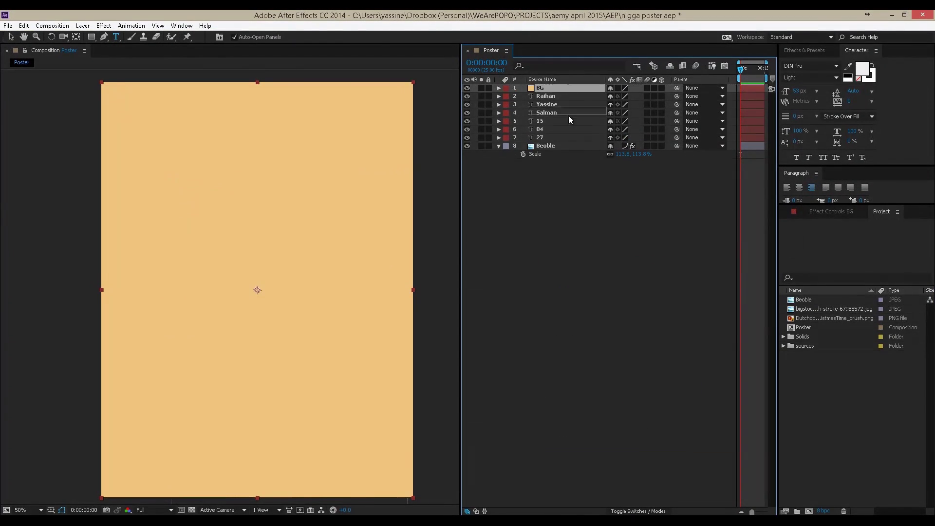
key("ctrl+shift+bracketleft")
key("ctrl+5")
Apply Gradient Ramp to BG with a near-white start colour, then save the project.
type("ramp")
key("Return")
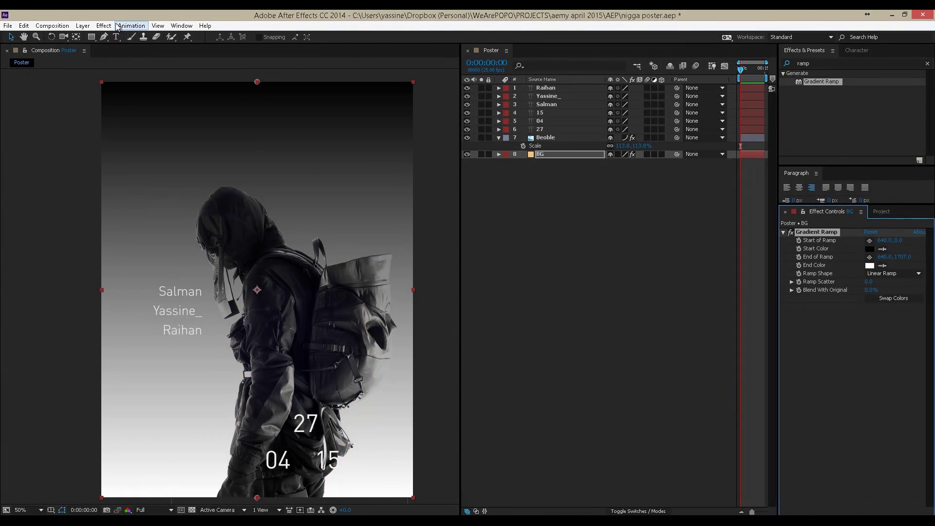
left_click(869, 249)
key("Return")
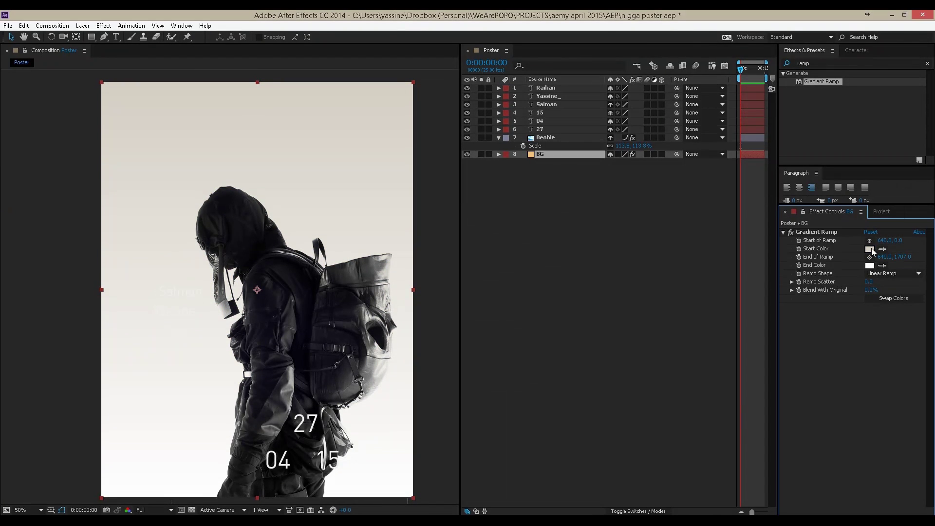
left_click(499, 137)
key("ctrl+s")
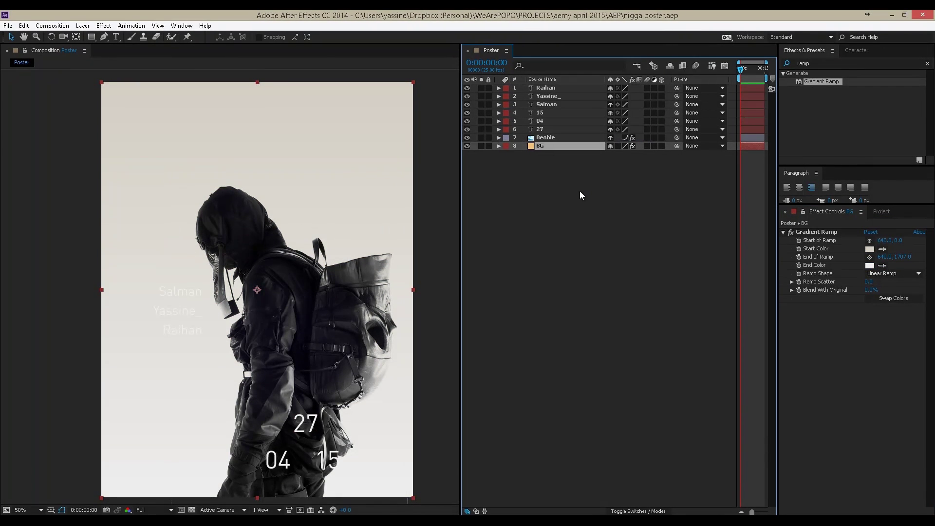
Add the watercolour stroke, key it with Linear Color Key, scale to about 85% and move it up.
left_click_drag(485, 220, 262, 156)
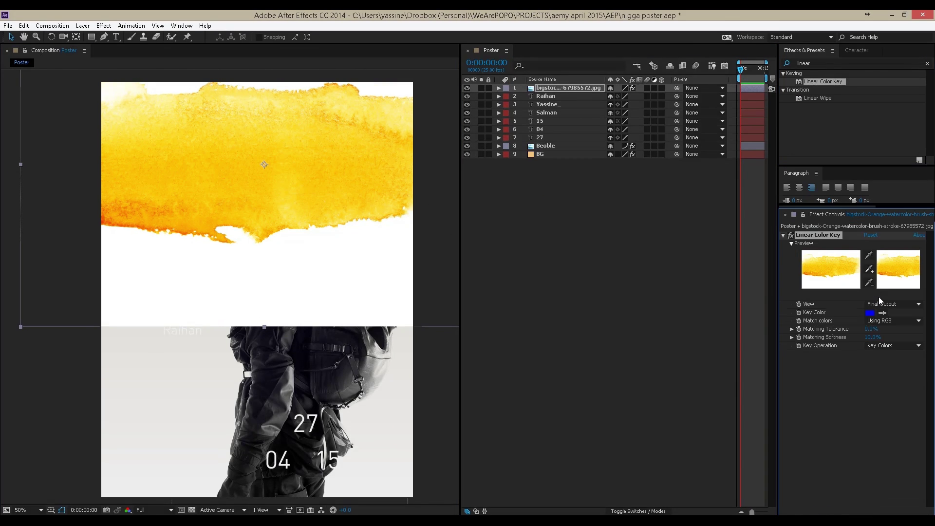
key("comma")
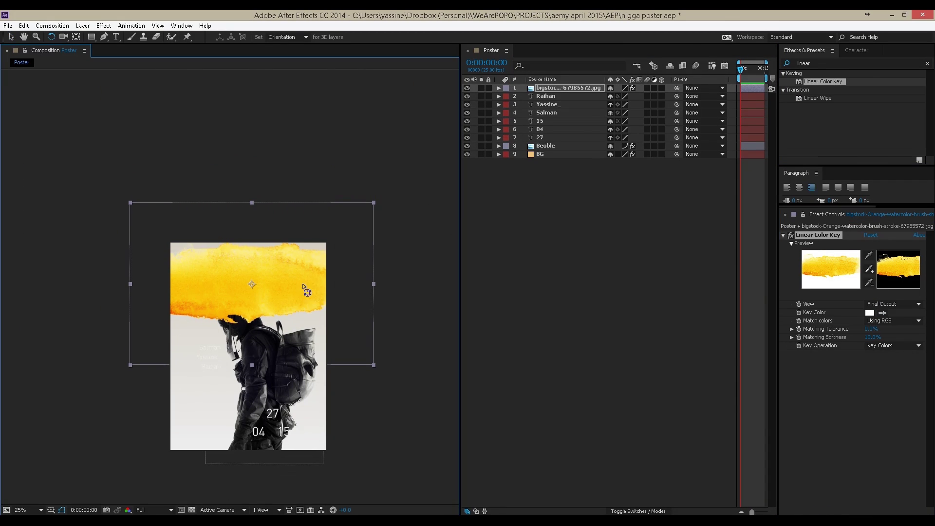
key("v")
left_click_drag(373, 365, 354, 334)
left_click_drag(297, 284, 309, 291)
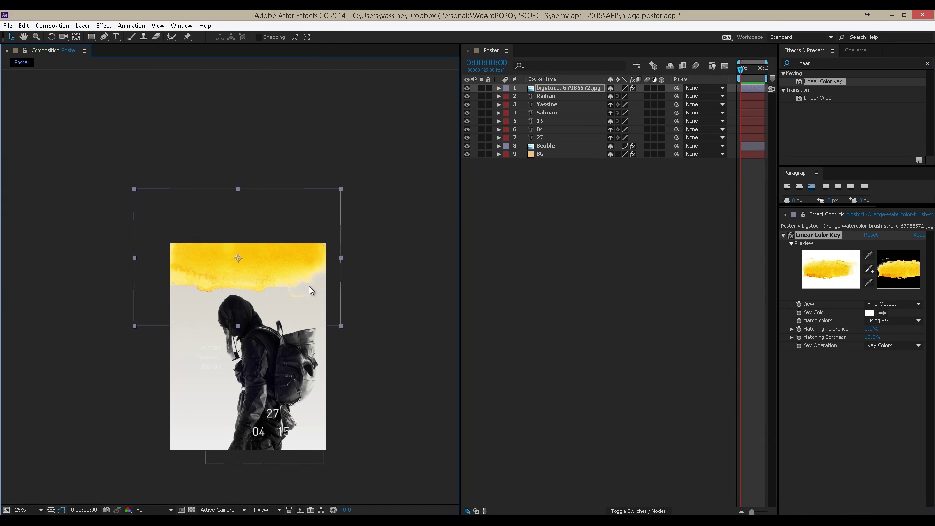
scroll(282, 321, "up", 2)
Set the stroke layer's blend mode to Soft Light.
key("F4")
left_click(622, 88)
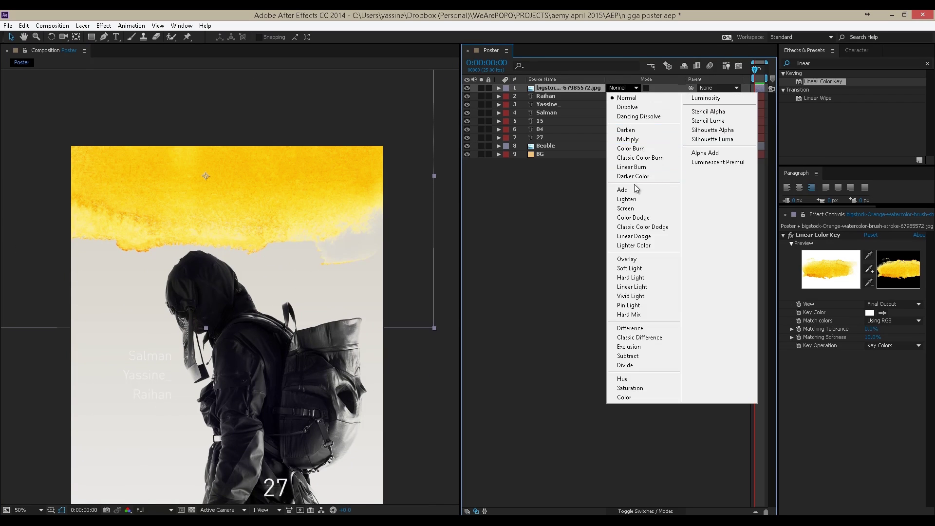
left_click(623, 189)
key("shift+equal")
key("shift+equal")
key("shift+equal")
key("shift+equal")
key("shift+equal")
key("shift+equal")
key("shift+equal")
key("shift+equal")
Tint the stroke with Hue/Saturation Colorize at saturation 55.
key("ctrl+5")
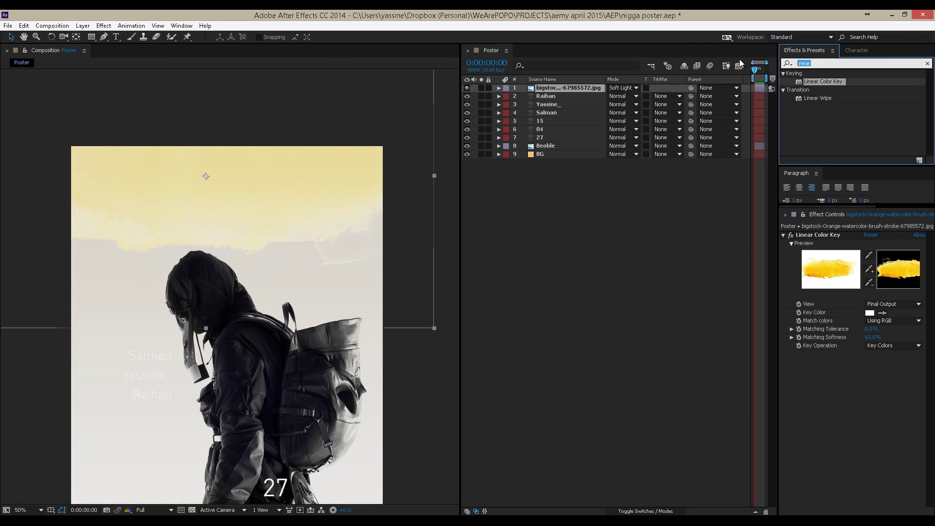
type("hue")
double_click(822, 81)
left_click(867, 471)
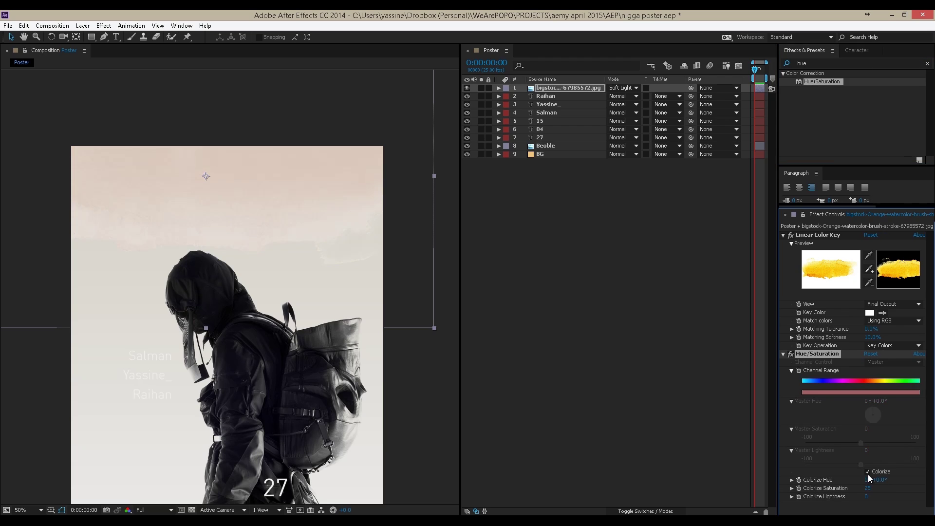
left_click(482, 87)
left_click_drag(868, 488, 875, 479)
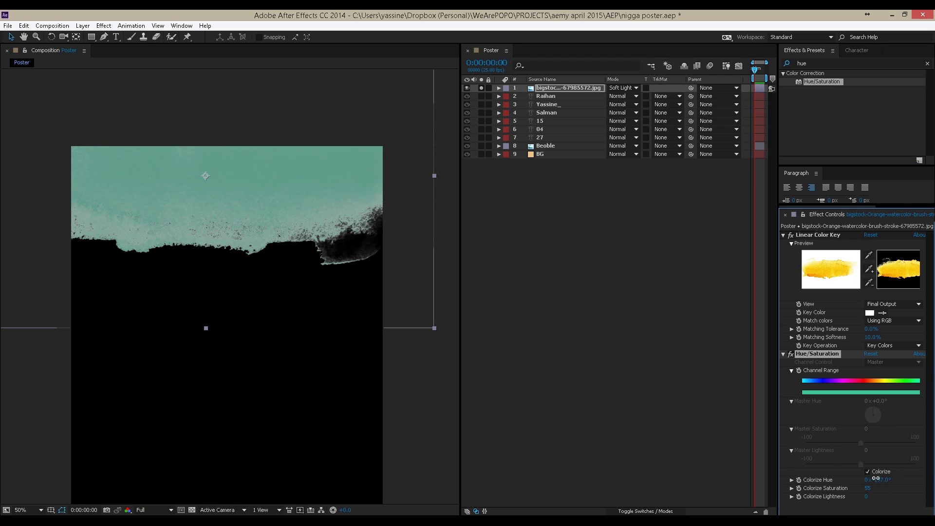
left_click(481, 88)
Switch the stroke's blend mode to Overlay after trying Screen, revealing its Opacity.
left_click(622, 88)
left_click(628, 195)
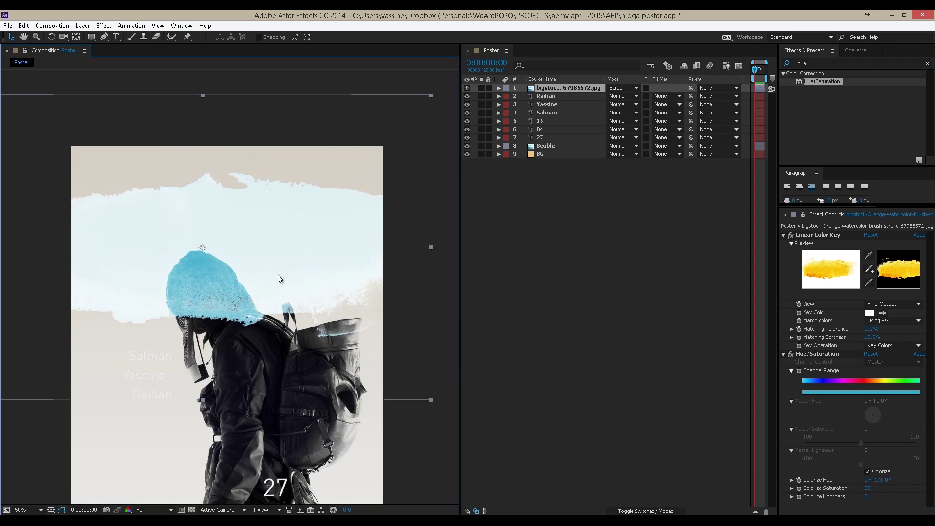
key("t")
left_click(622, 88)
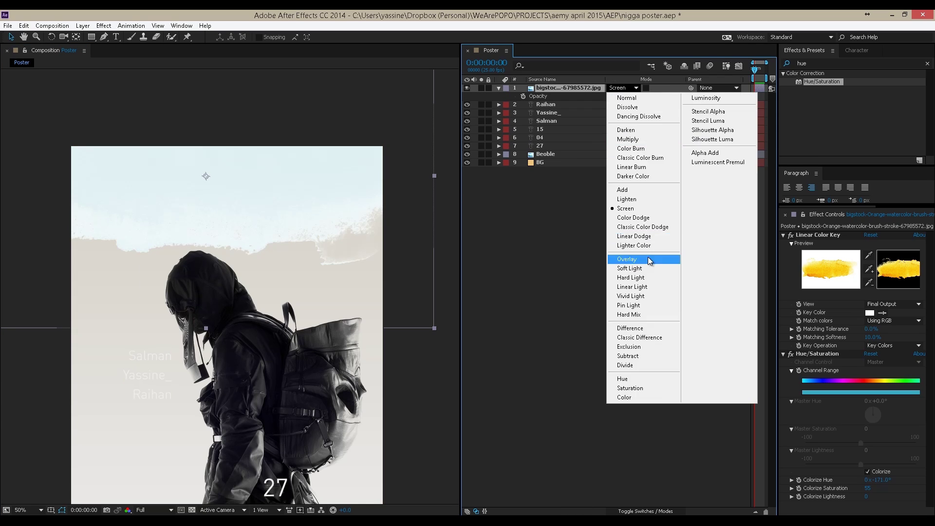
left_click(647, 257)
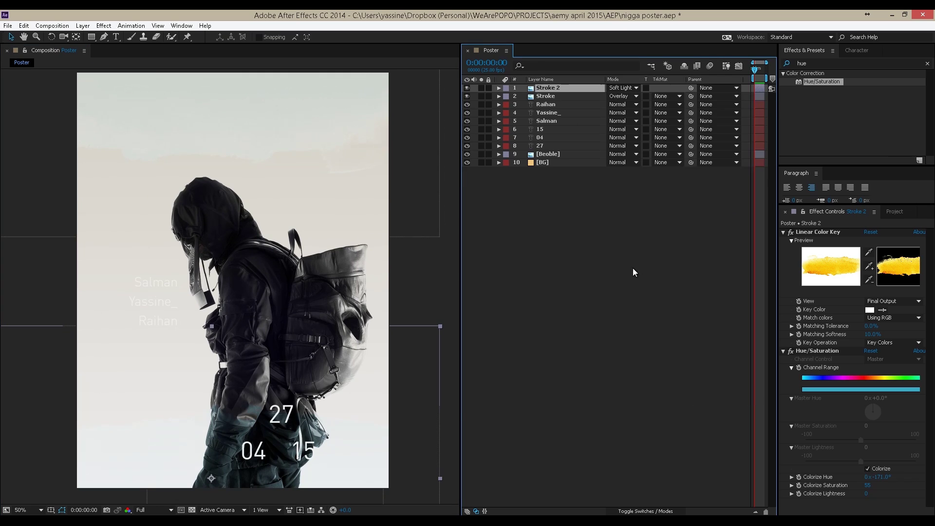
Lower Stroke 2's opacity to 57% and set the Stroke layer to Soft Light.
key("t")
left_click_drag(649, 100, 628, 100)
left_click(545, 105)
left_click(623, 104)
left_click(628, 280)
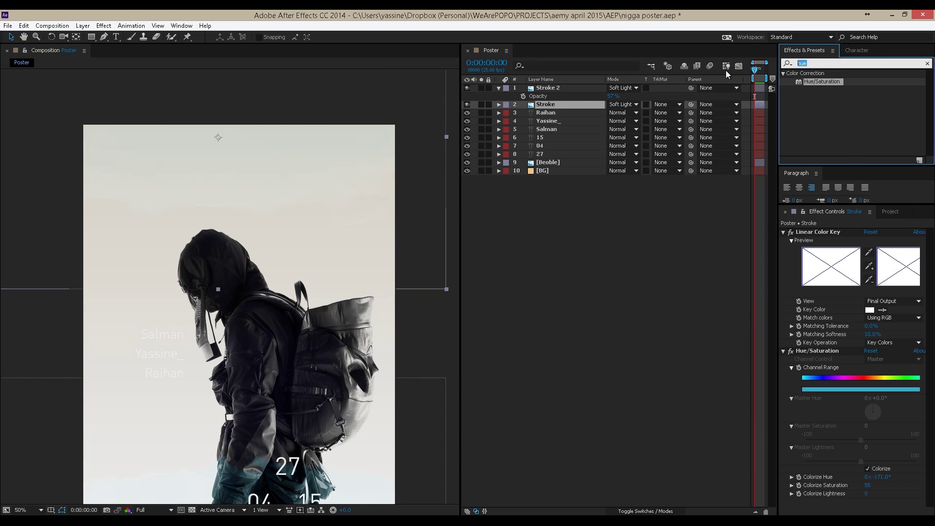
Add a Curves effect to the Stroke layer and save the project.
left_click(828, 63)
type("curves")
left_click_drag(812, 81, 566, 103)
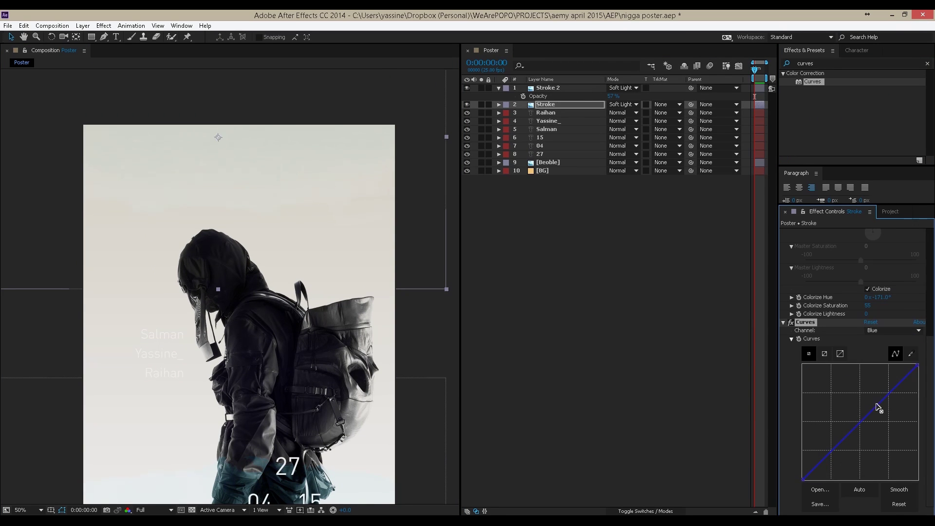
left_click(548, 87)
key("ctrl+s")
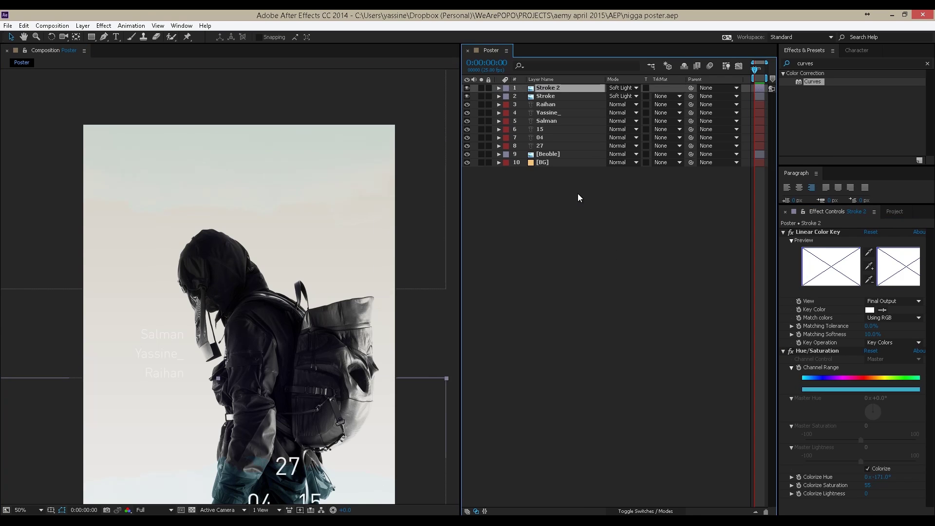
Draw a large circle from the poster's centre with the Ellipse tool.
left_click_drag(91, 36, 145, 55)
left_click(145, 55)
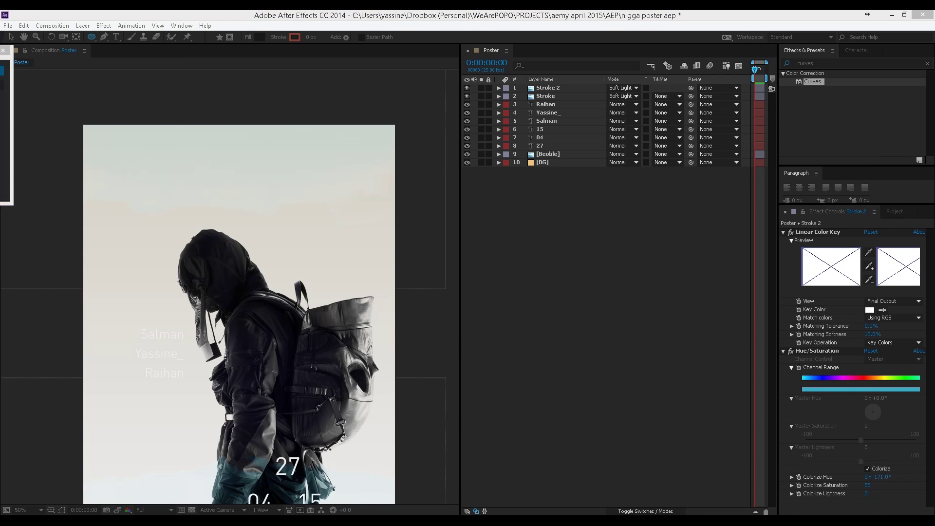
left_click_drag(240, 332, 90, 273)
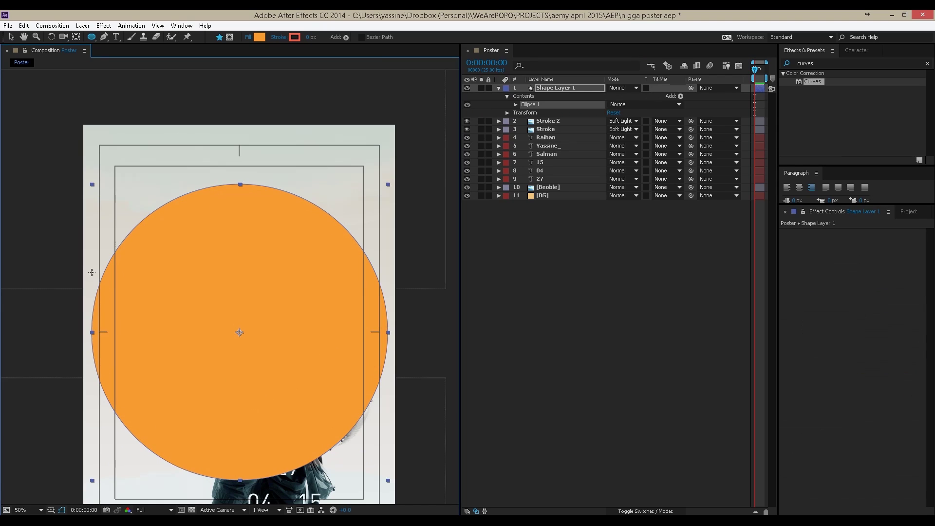
key("v")
Move the circle layer below both Stroke layers and set its blend mode to Overlay.
left_click(623, 88)
left_click(628, 270)
left_click_drag(563, 93, 565, 133)
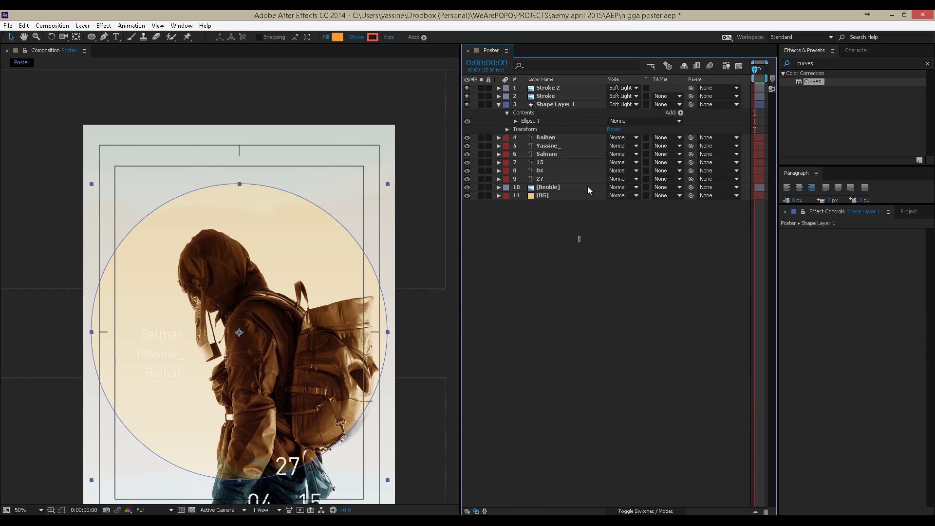
left_click(623, 104)
left_click(644, 228)
left_click(623, 104)
left_click(606, 145)
key("shift+equal")
key("shift+equal")
key("shift+equal")
key("shift+equal")
key("shift+equal")
key("shift+equal")
key("shift+equal")
key("shift+equal")
key("shift+equal")
key("shift+equal")
key("shift+equal")
key("shift+equal")
key("shift+equal")
key("shift+equal")
key("shift+equal")
key("shift+equal")
key("shift+equal")
key("shift+equal")
key("shift+equal")
key("shift+equal")
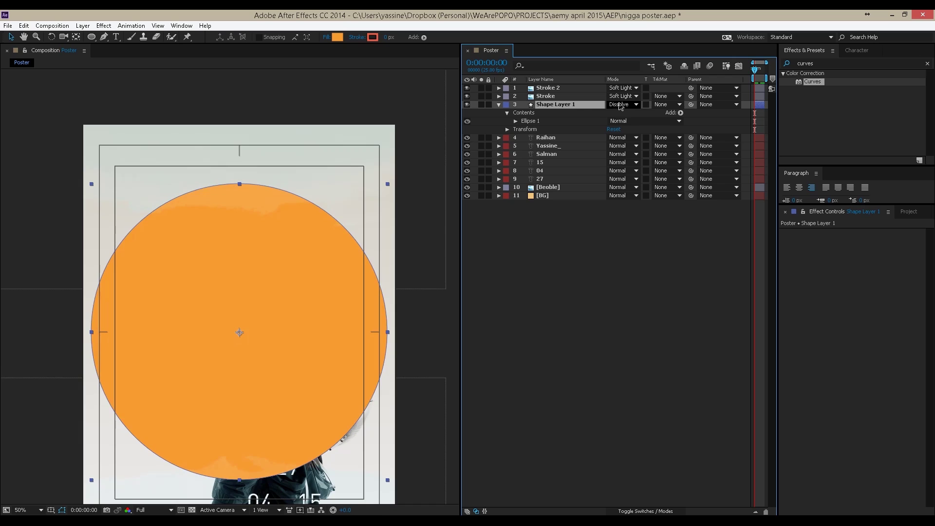
key("shift+equal")
key("shift+equal")
key("shift+equal")
key("shift+equal")
key("shift+equal")
key("shift+equal")
key("shift+equal")
key("shift+equal")
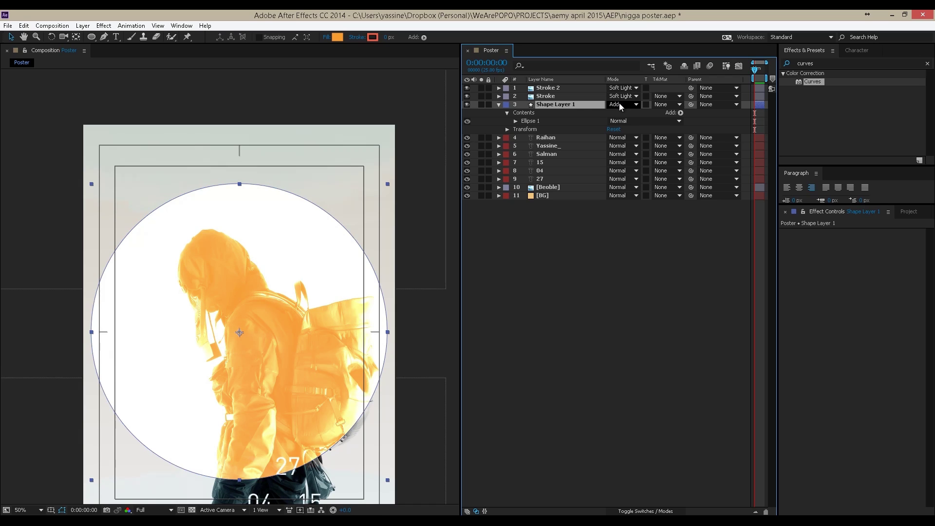
key("shift+equal")
key("shift+equal")
key("shift+equal")
key("shift+equal")
key("shift+equal")
key("shift+equal")
key("shift+equal")
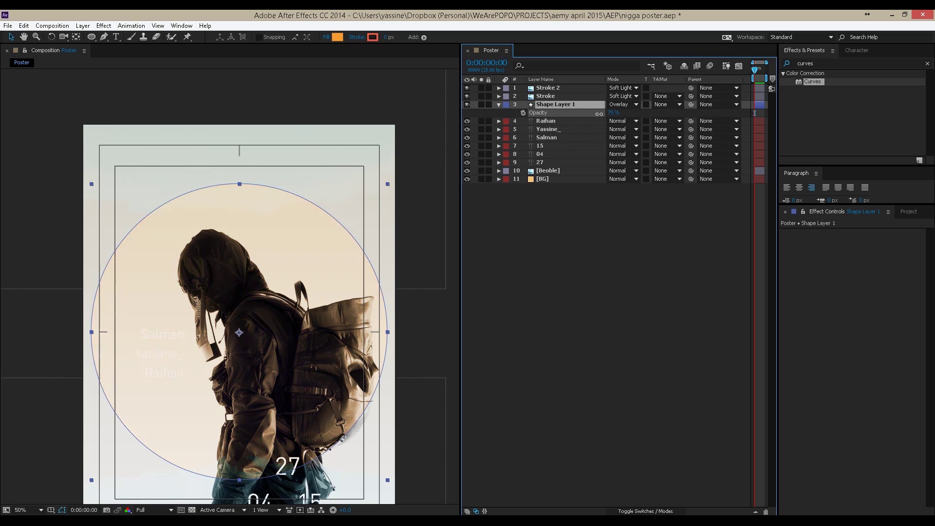
Draw a pen mask outline around the backpack on the circle layer.
key("t")
key("g")
left_click(429, 293)
left_click(267, 329)
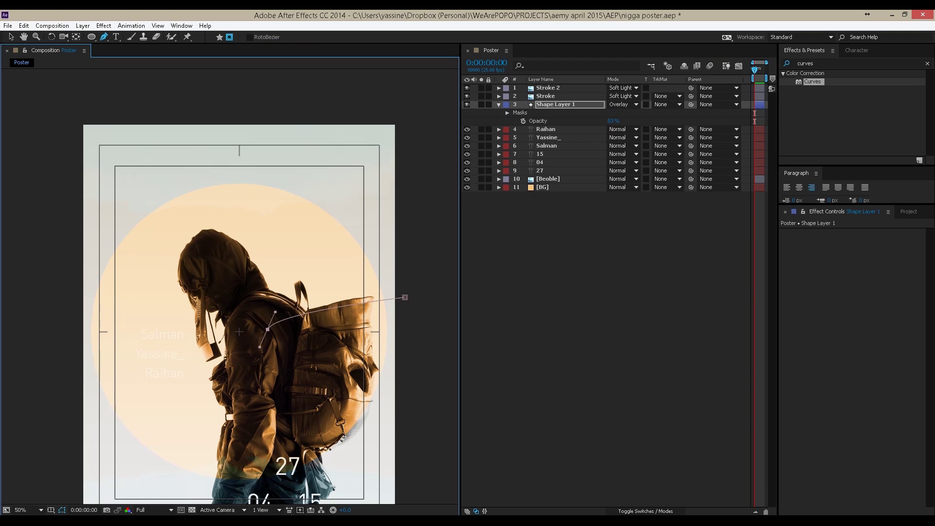
left_click(289, 486)
left_click(332, 488)
left_click(414, 437)
left_click(428, 293)
left_click(623, 112)
left_click(633, 147)
Feather the circle's backpack mask to 250 pixels and review the result.
key("f")
left_click_drag(619, 121, 628, 123)
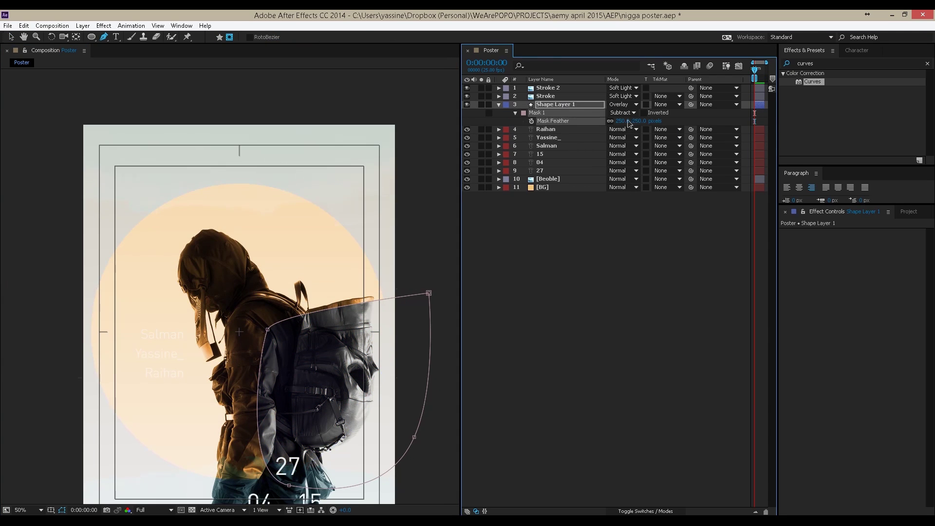
left_click(659, 294)
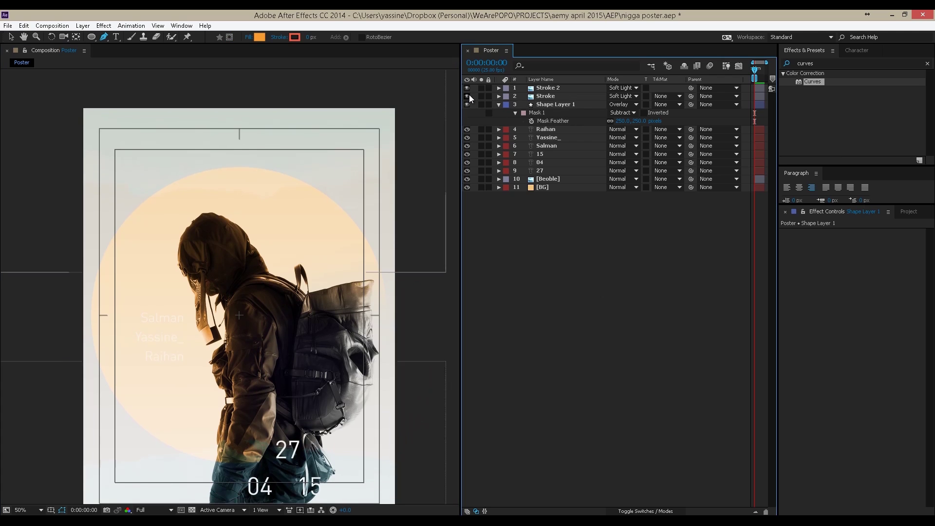
left_click(692, 170)
left_click(550, 154, "shift")
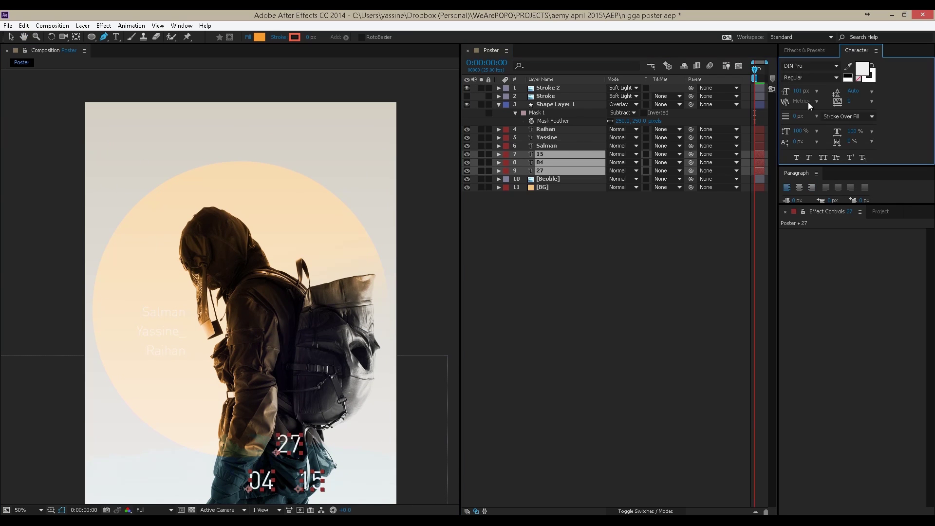
left_click(599, 240)
left_click(548, 104)
key("ctrl+i")
key("Escape")
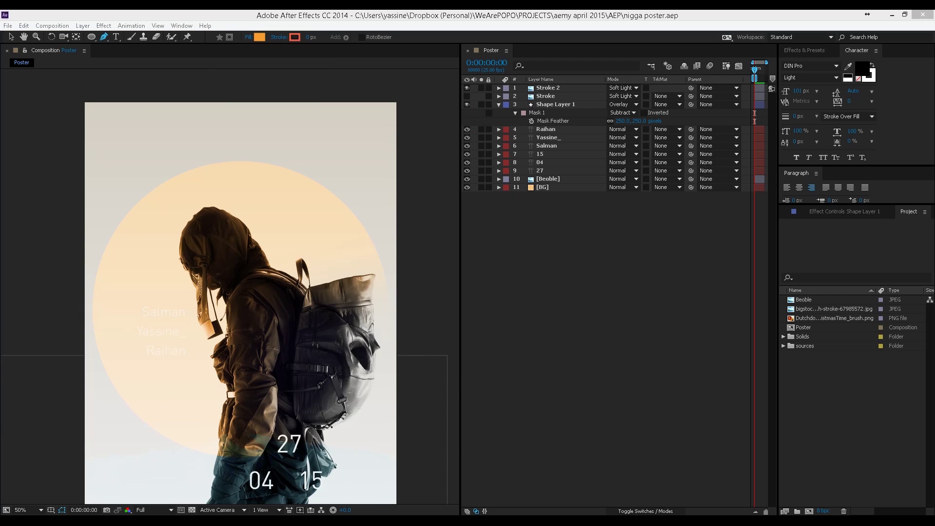
Add the grungy texture image to the composition and zoom out to see it.
key("ctrl+slash")
key("comma")
key("comma")
key("comma")
key("comma")
key("w")
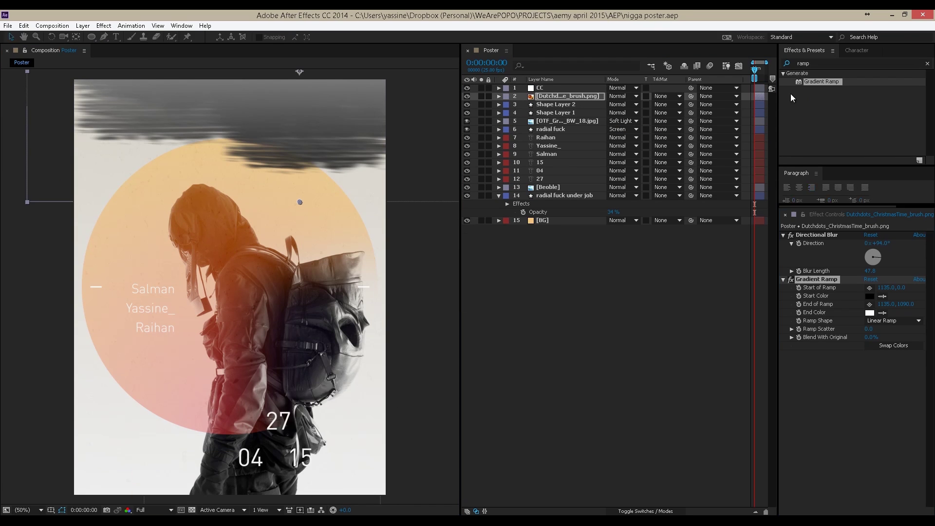
Change the gradient's start colour to a pale cyan.
left_click(869, 295)
left_click(534, 239)
left_click(449, 219)
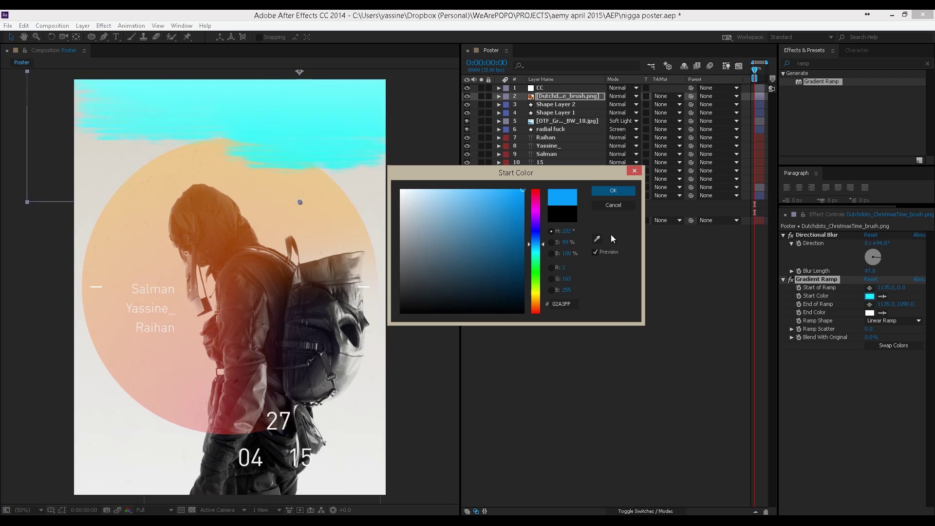
left_click_drag(534, 239, 534, 250)
left_click(449, 219)
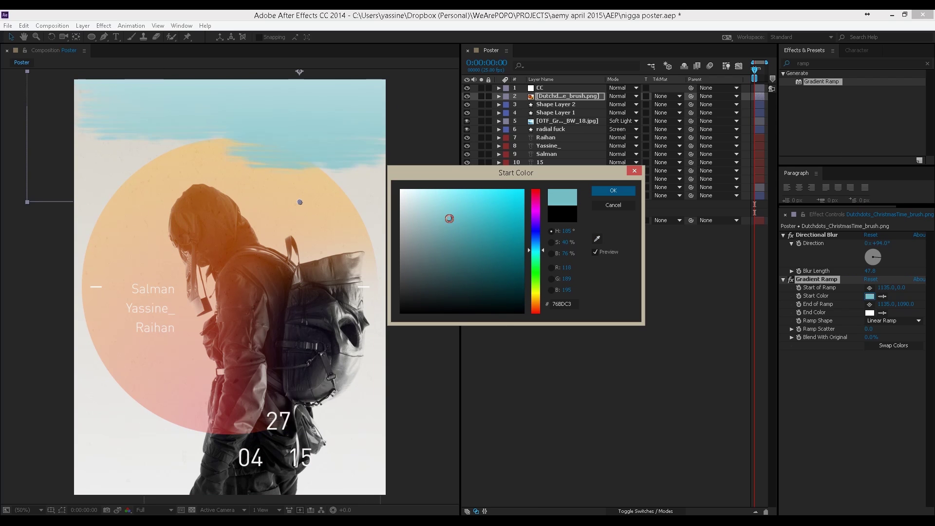
left_click(596, 191)
Rename the paint brush layer 'Paint stroke fuck', move it to position 5, and blend it in Overlay.
key("Return")
type("Paint stroke fuck")
key("Return")
left_click_drag(579, 97, 554, 127)
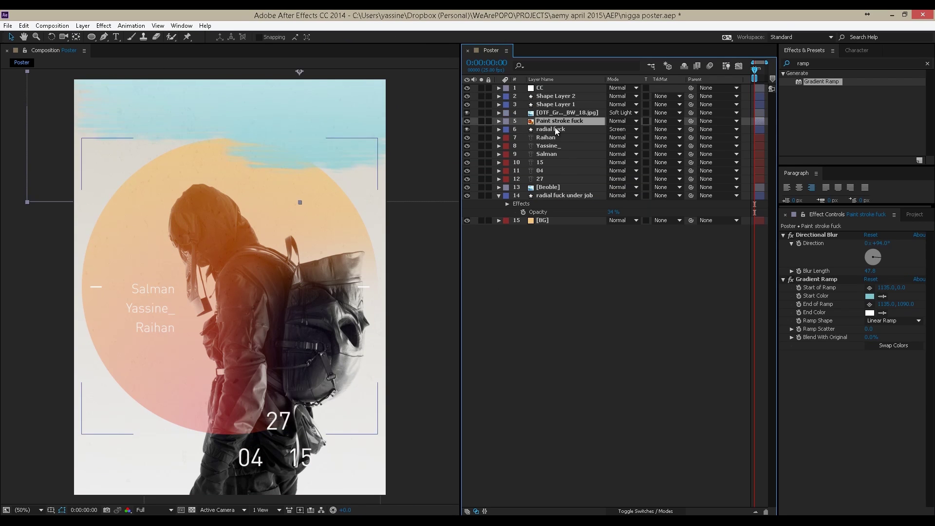
left_click(613, 121)
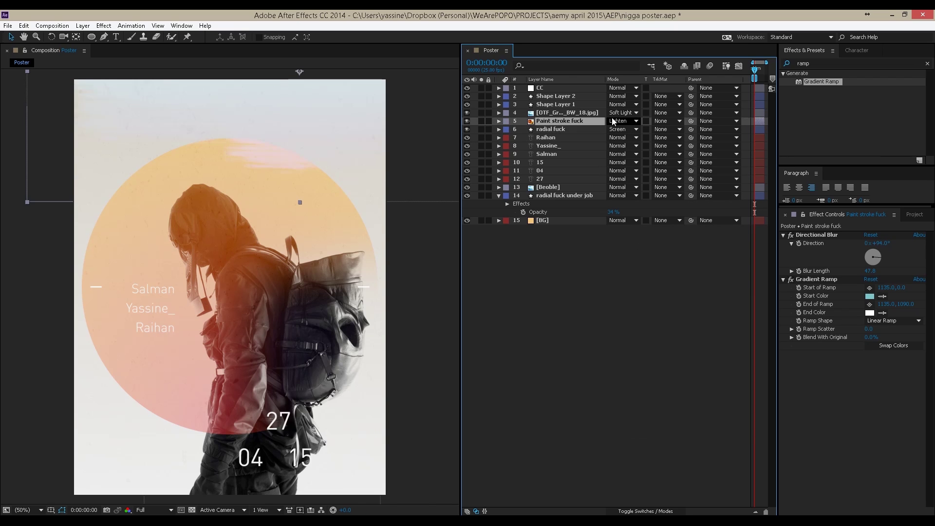
key("shift+equal")
key("shift+equal")
key("shift+equal")
key("shift+equal")
key("shift+equal")
key("shift+equal")
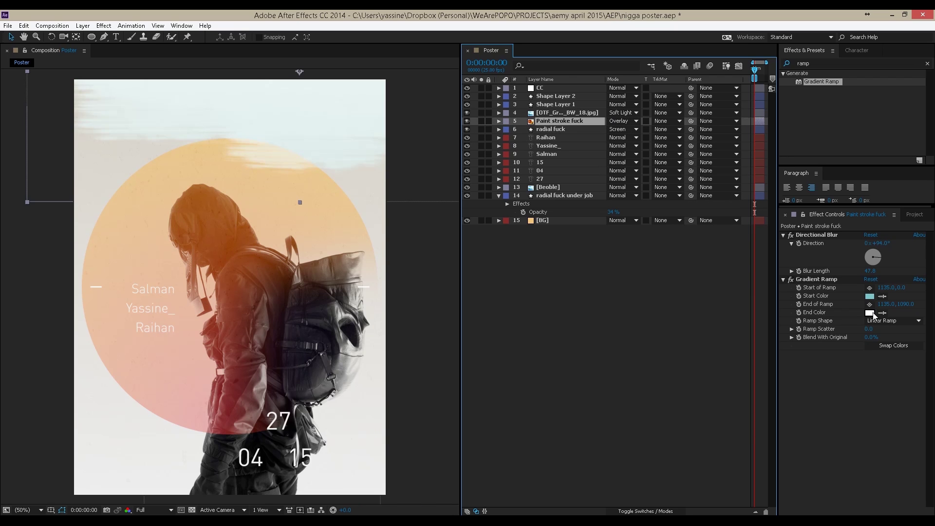
Make the ramp's end colour blue and add an S-shaped Curves adjustment to the paint stroke.
left_click(869, 313)
key("Return")
key("ctrl+5")
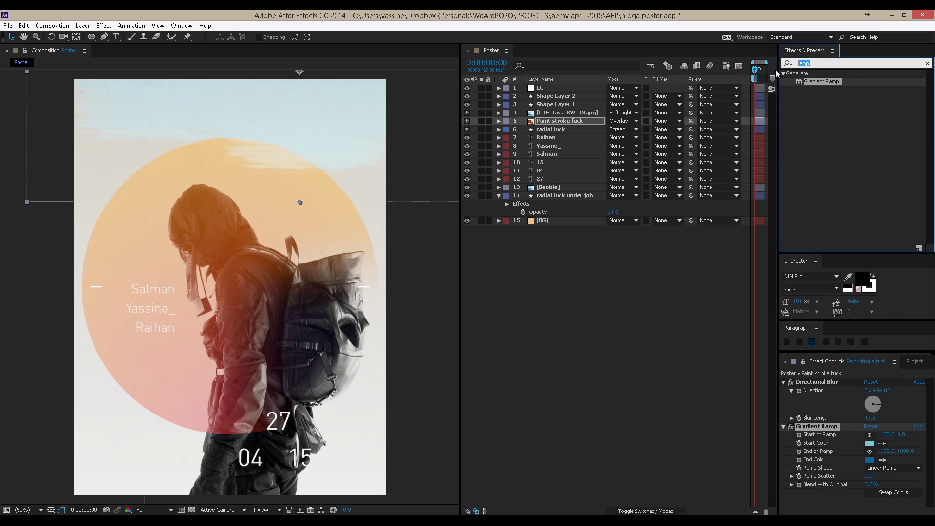
type("curves")
double_click(813, 81)
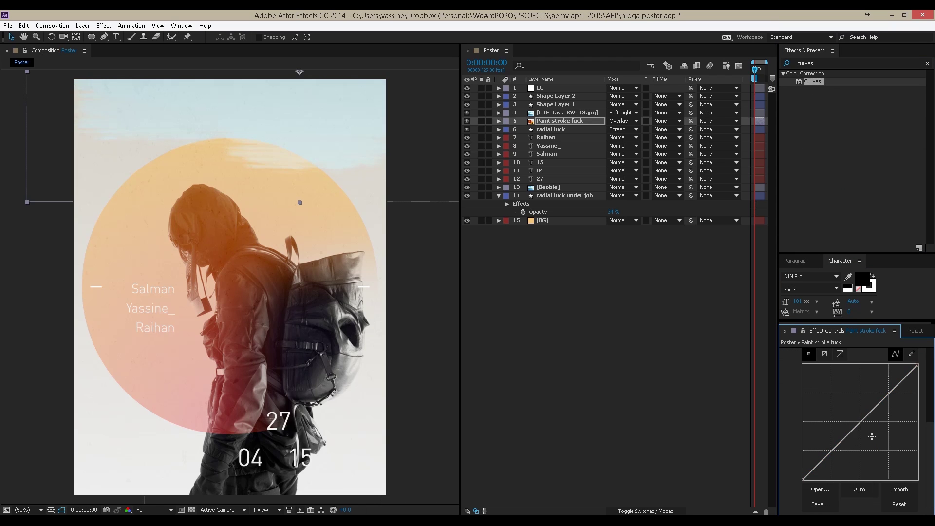
left_click_drag(840, 442, 849, 455)
left_click_drag(893, 389, 898, 425)
left_click_drag(849, 455, 839, 437)
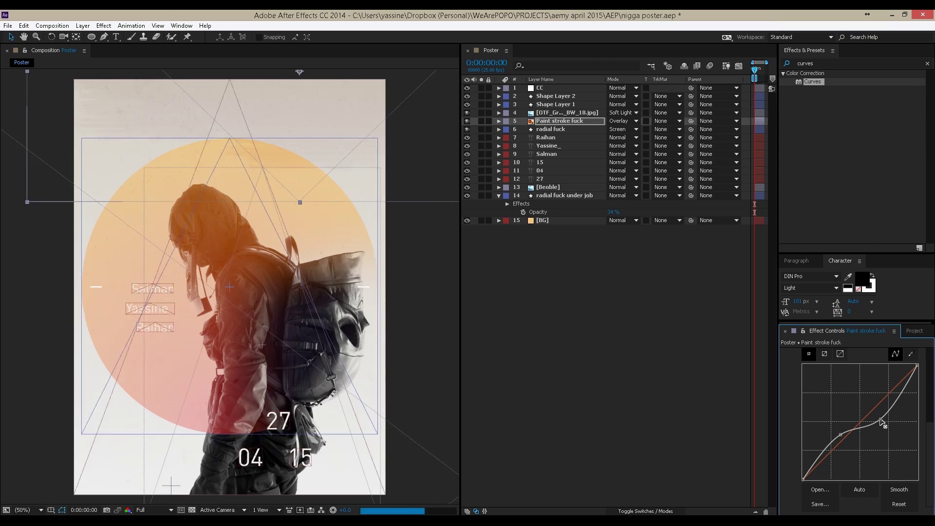
left_click_drag(882, 422, 874, 394)
Zoom in on the name credits with the grid shown, and lock the CC and texture layers.
left_click(591, 277)
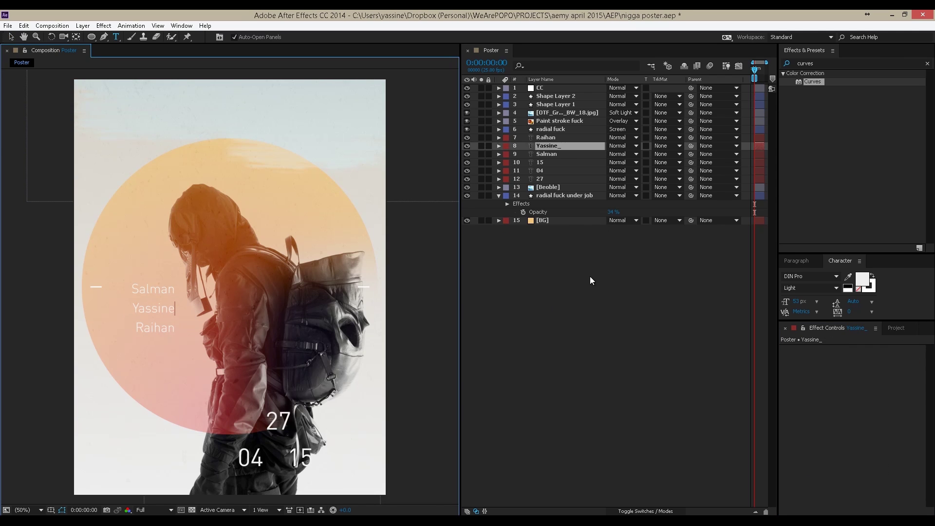
key("ctrl+apostrophe")
key("slash")
left_click(488, 88)
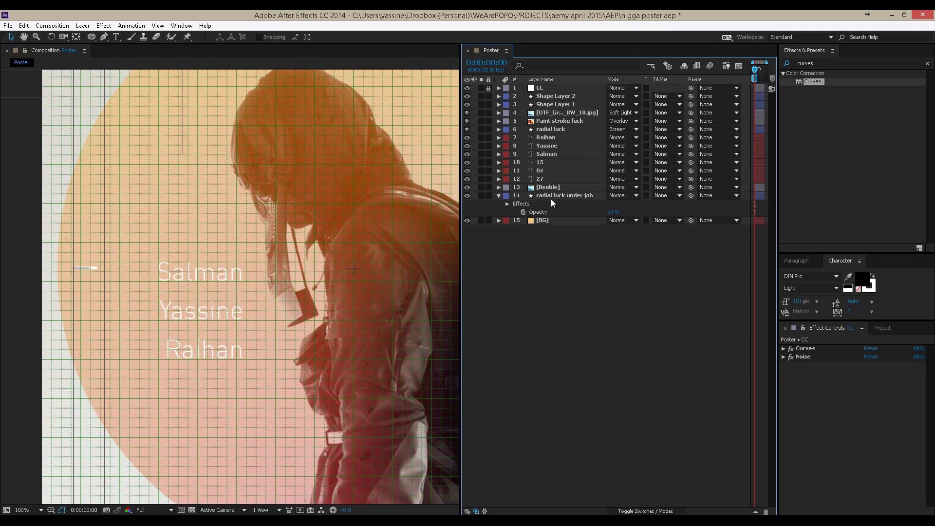
left_click(567, 113)
Move the two lower name credits up closer to the top name.
left_click(488, 112)
left_click(550, 129)
left_click(547, 146)
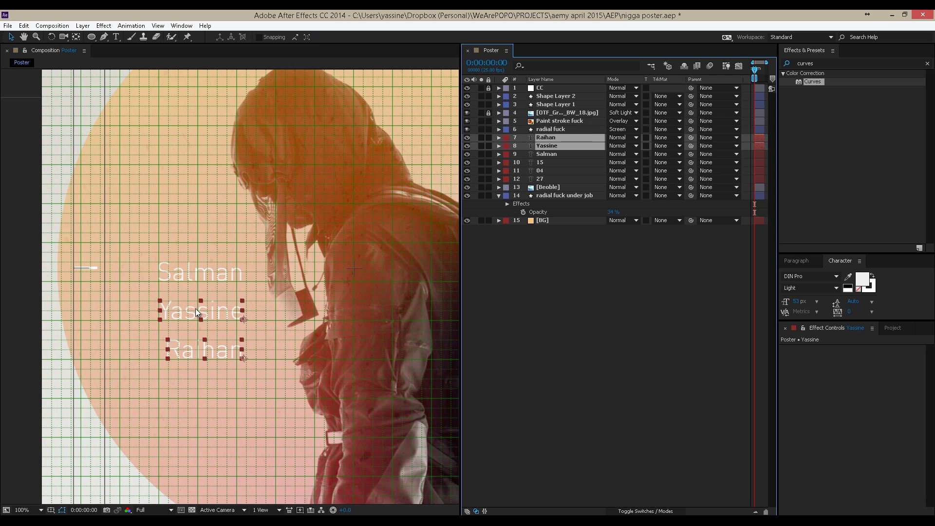
left_click_drag(197, 312, 198, 302)
left_click(547, 139)
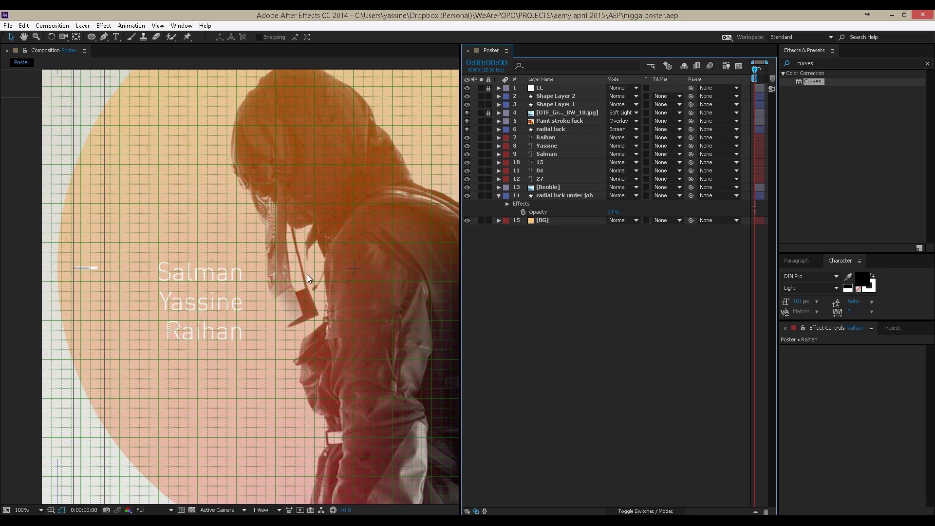
key("ctrl+apostrophe")
key("shift+slash")
left_click(548, 122)
Apply a Fill effect to the paint stroke, save, and lower its opacity.
left_click(852, 63)
type("fill")
double_click(808, 90)
key("ctrl+s")
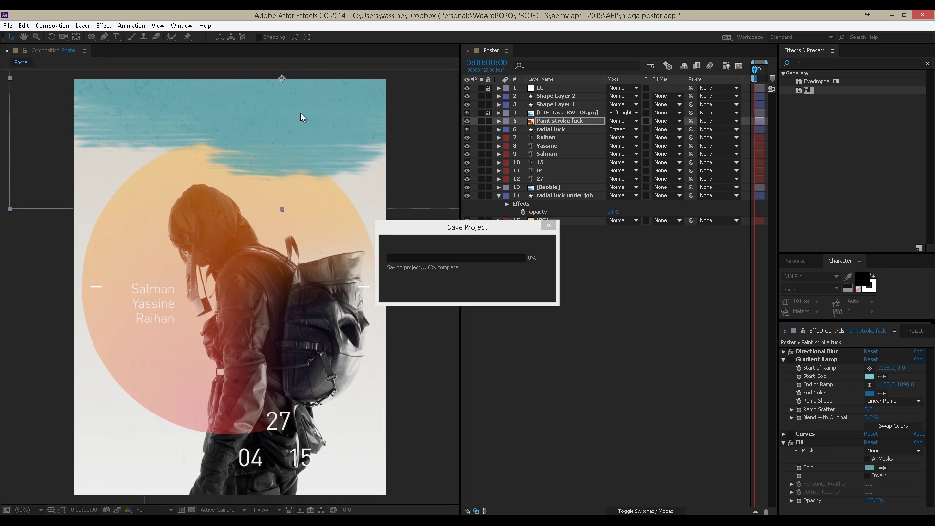
key("t")
left_click_drag(604, 127, 609, 127)
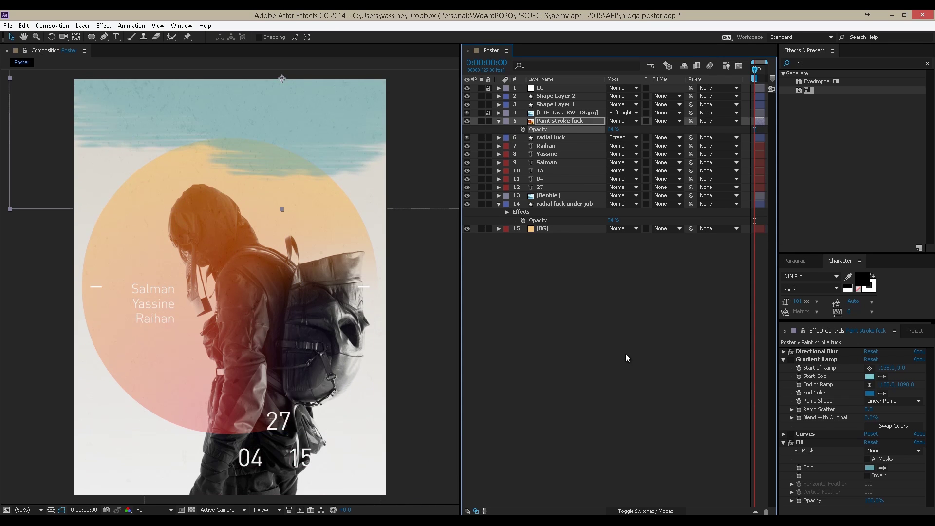
Duplicate the paint stroke layer, move the copy down the poster, and rotate it.
key("ctrl+d")
right_click(560, 122)
key("Escape")
key("comma")
left_click_drag(297, 117, 297, 292)
right_click(297, 433)
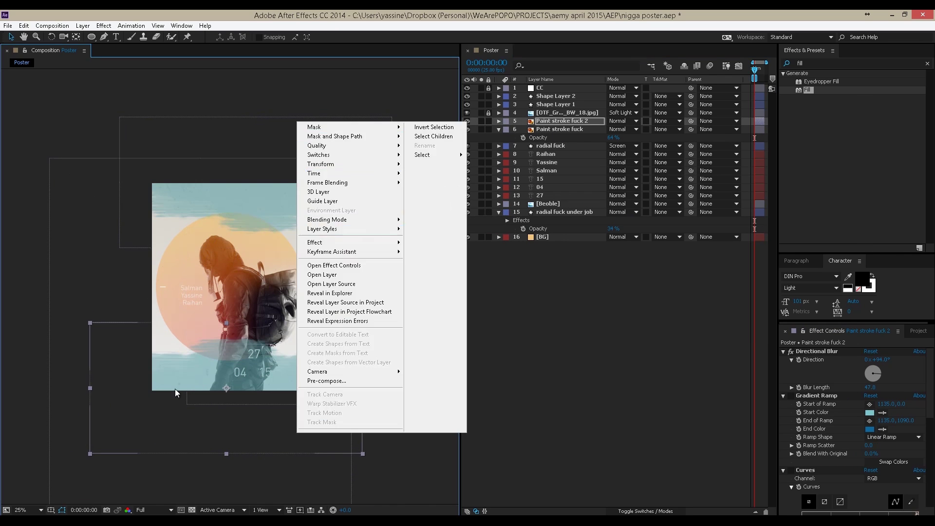
key("Escape")
key("w")
mouse_move(219, 370)
left_mouse_down()
mouse_move(173, 366)
mouse_move(253, 397)
mouse_move(196, 479)
left_mouse_up()
key("period")
key("v")
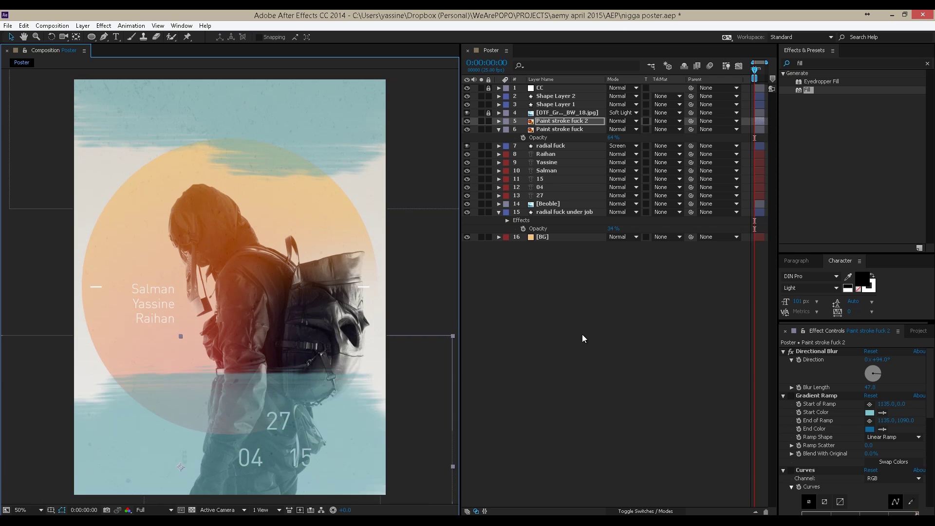
Add a Subtract pen mask to the stroke copy, feathered 15 pixels, with a curved left corner.
key("g")
left_click(89, 375)
left_click(292, 323)
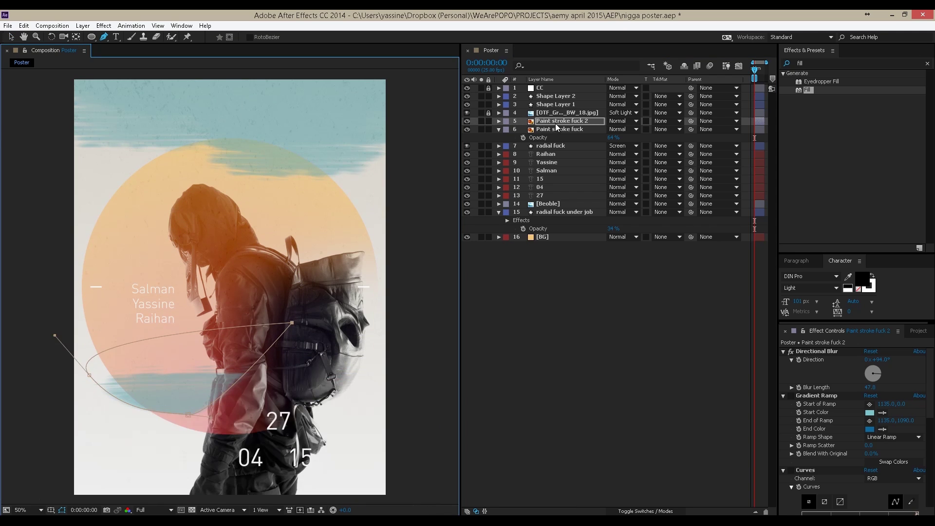
key("f")
left_click(633, 129)
left_click(675, 155)
left_click(623, 138)
type("15")
left_click_drag(89, 375, 118, 415)
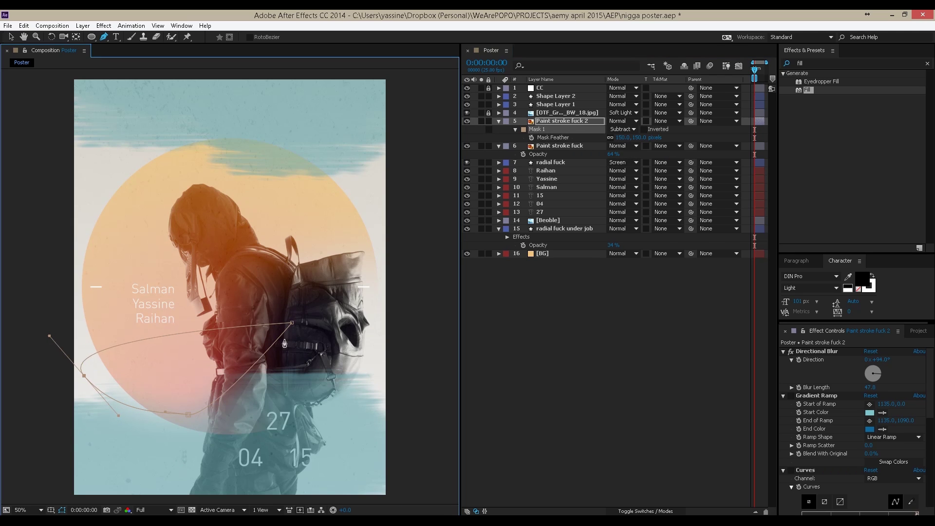
left_click(538, 273)
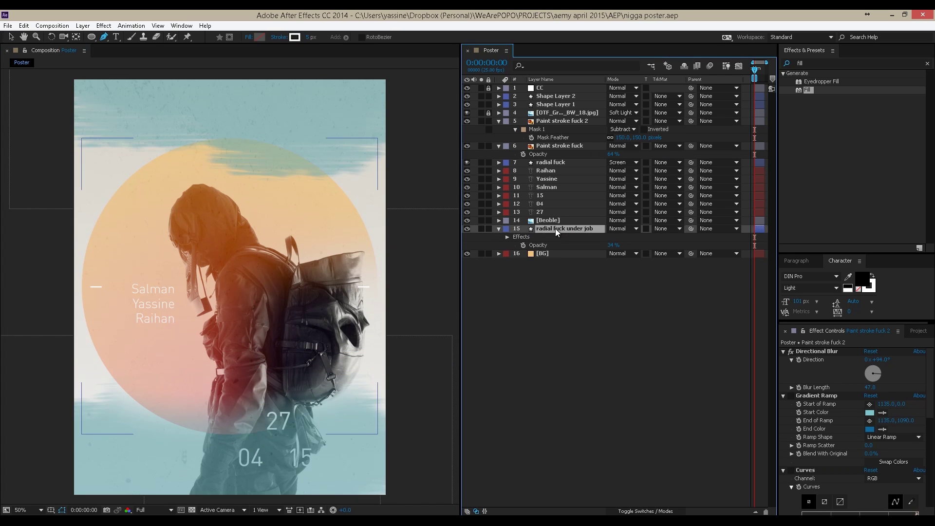
Duplicate the radial gradient layer and give the copy an Alpha Inverted track matte from the stroke copy.
key("ctrl+d")
left_click(671, 229)
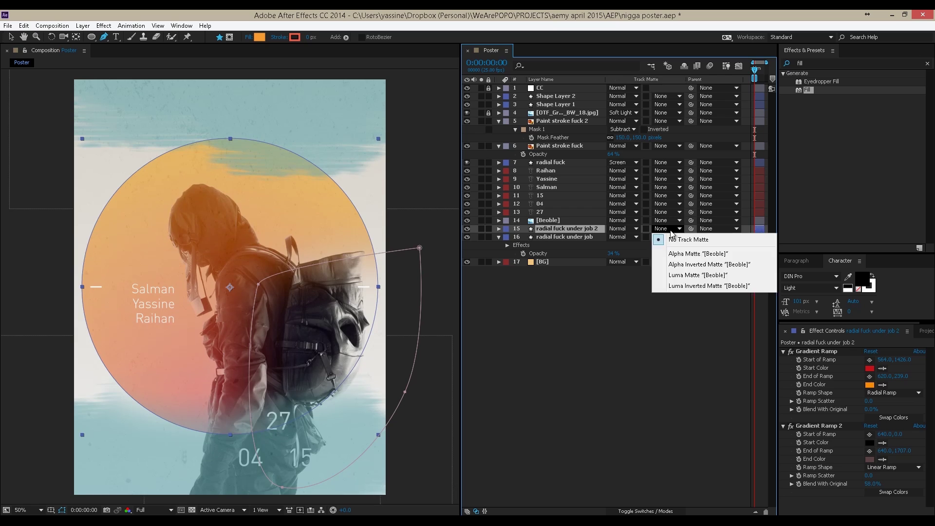
left_click(560, 146)
mouse_move(560, 146)
left_mouse_down()
mouse_move(572, 224)
mouse_move(558, 210)
left_mouse_up()
left_click(498, 121)
Duplicate the stroke copy again and make the third paint stroke layer visible.
key("ctrl+d")
left_click(671, 211)
left_click(681, 236)
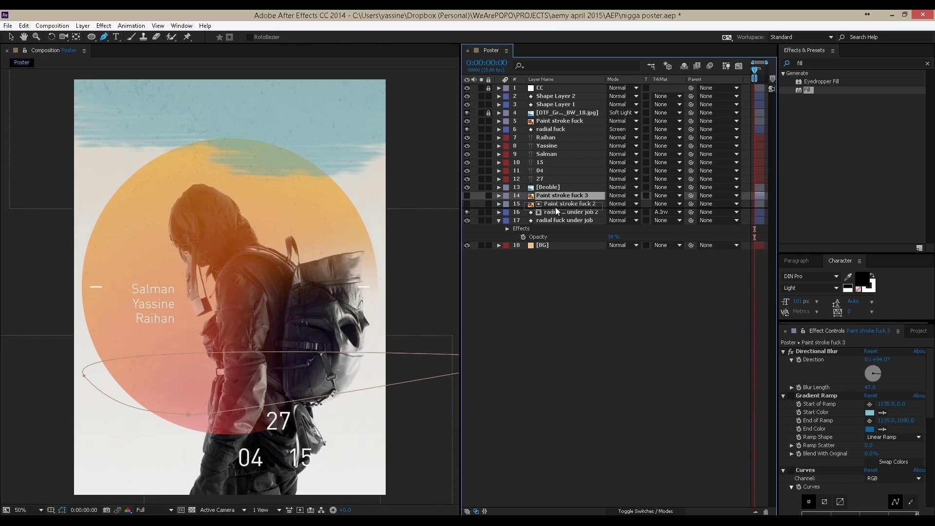
left_click(467, 212)
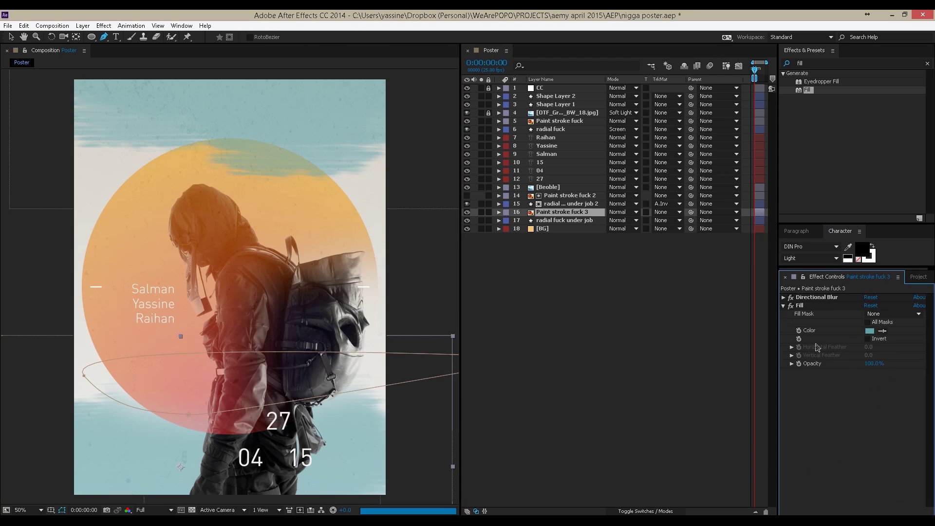
left_click(564, 348)
key("ctrl+0")
left_click(783, 392)
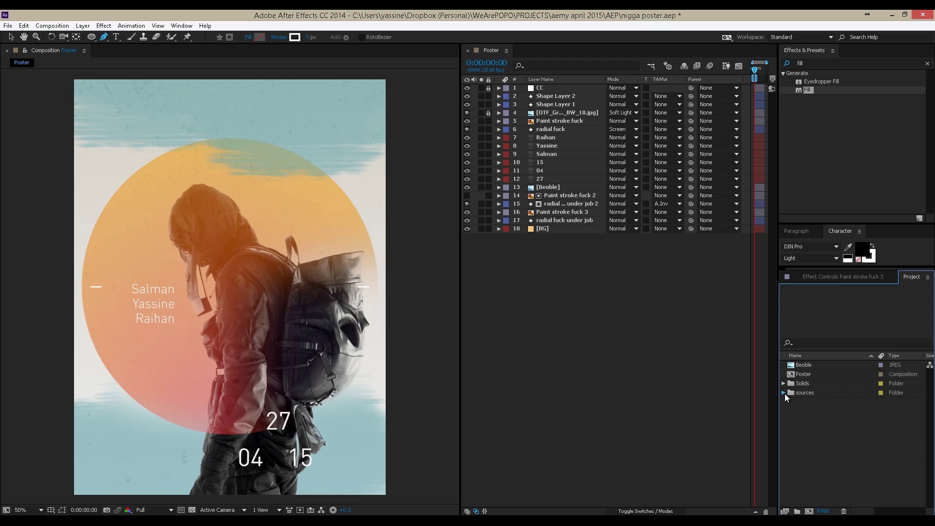
Import PV-12110601.png from the sources folder and place it in the poster.
left_click(784, 392)
left_click(834, 447)
left_click_drag(835, 447, 229, 244)
Key out the equations image's white paper background with Linear Color Key.
left_click(857, 63)
type("linear")
left_click_drag(824, 81, 375, 292)
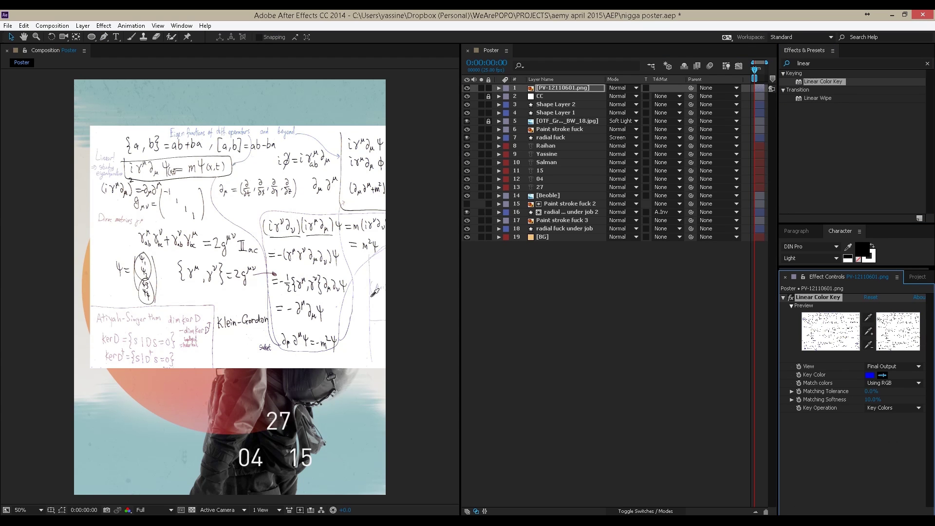
left_click(375, 292)
Add a Fill effect to the equations image using a sampled dark colour.
left_click(857, 64)
type("fil")
double_click(807, 106)
left_click(869, 440)
left_click(597, 238)
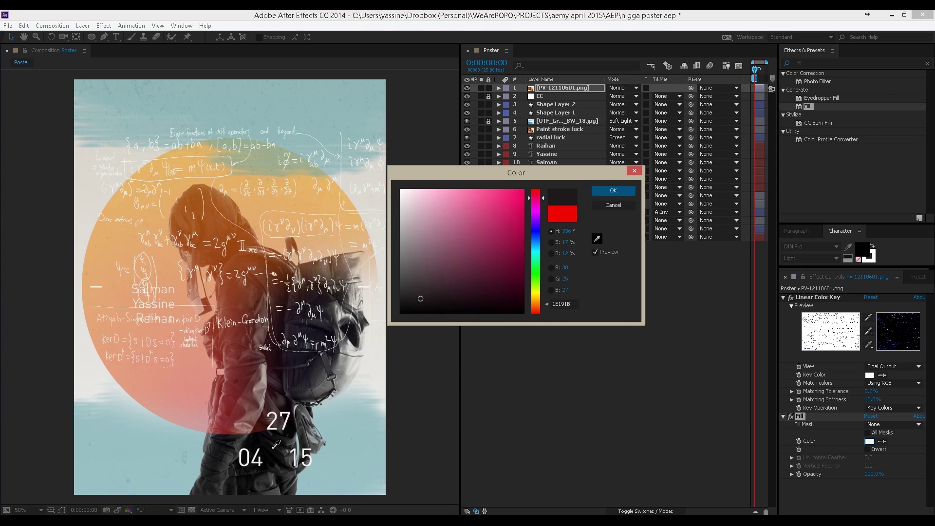
left_click(276, 444)
key("Return")
Adjust the Curves on the lower paint stroke layer, then deselect all layers.
key("comma")
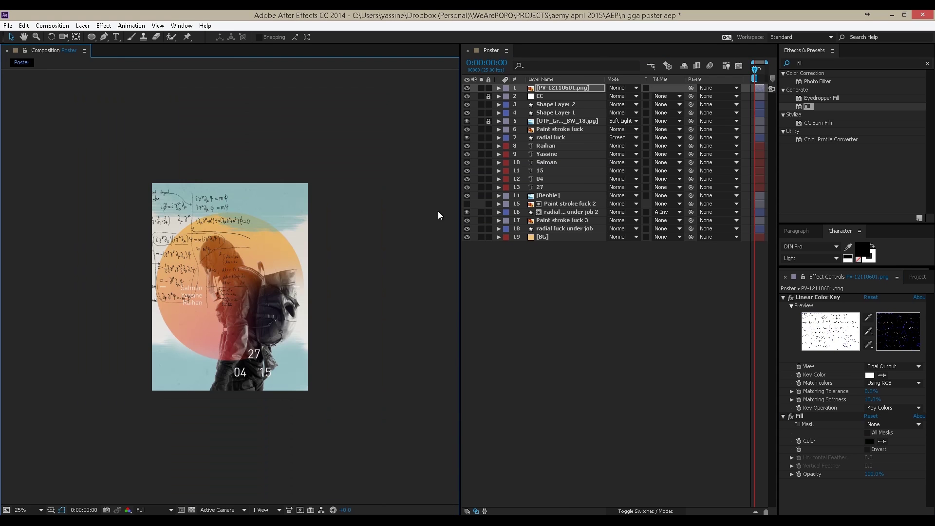
key("period")
key("comma")
key("period")
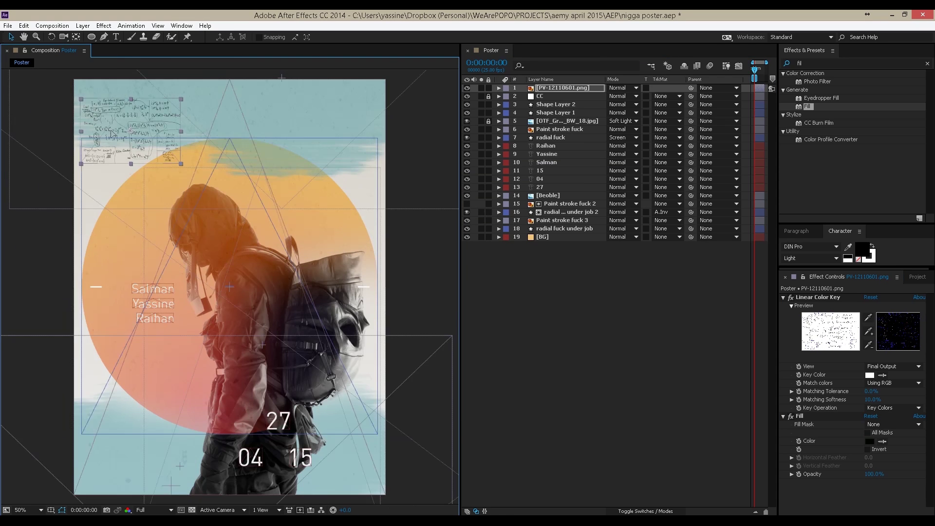
left_click(559, 129)
scroll(890, 395, "down", 5)
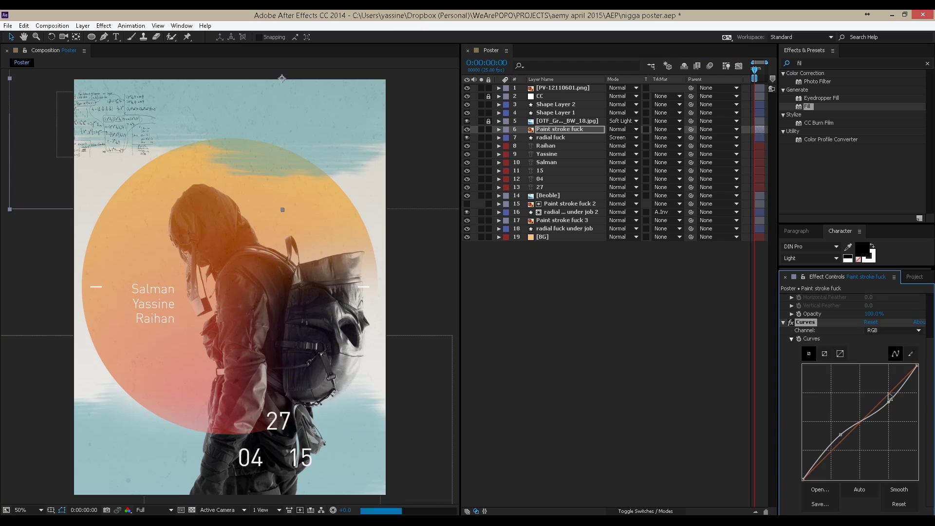
left_click_drag(853, 448, 856, 446)
scroll(857, 399, "up", 5)
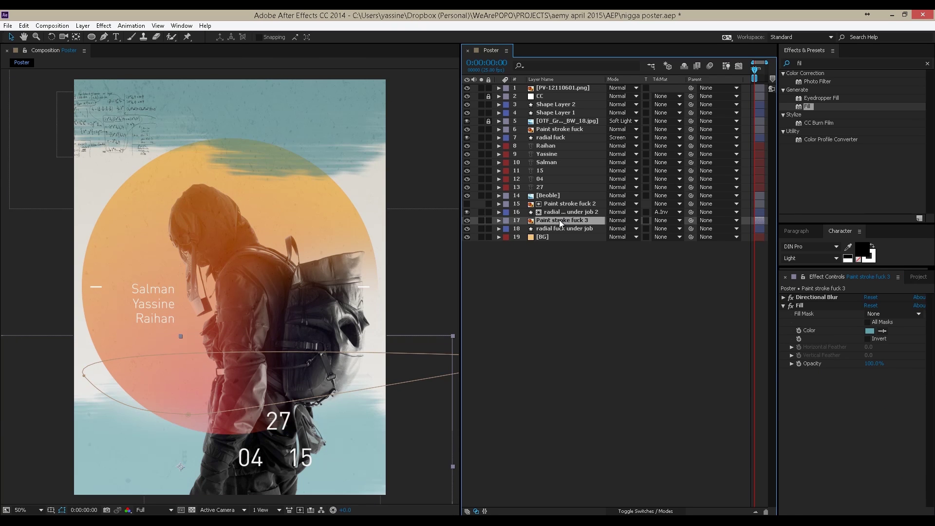
left_click(562, 220)
left_click(600, 320)
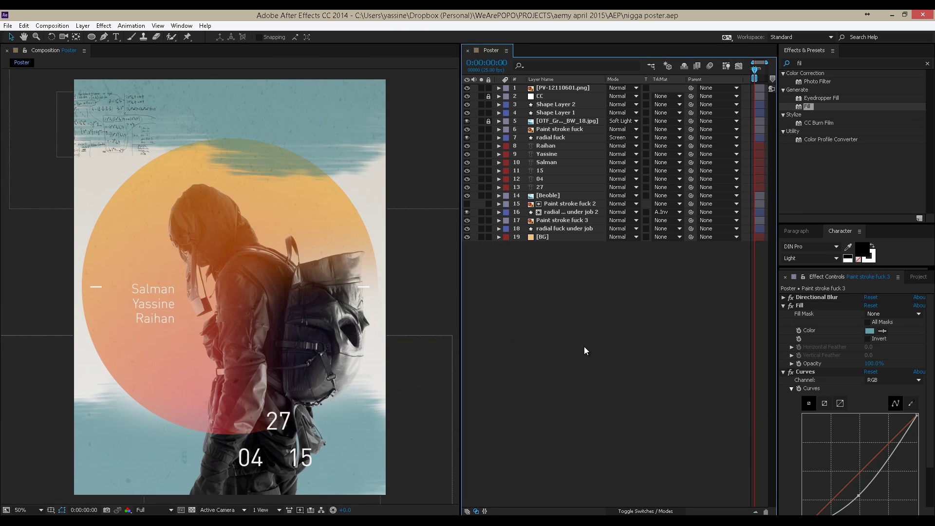
Create a plus-sign text layer with the alignment grid shown and position it on the poster.
left_click(116, 37)
left_click(216, 81)
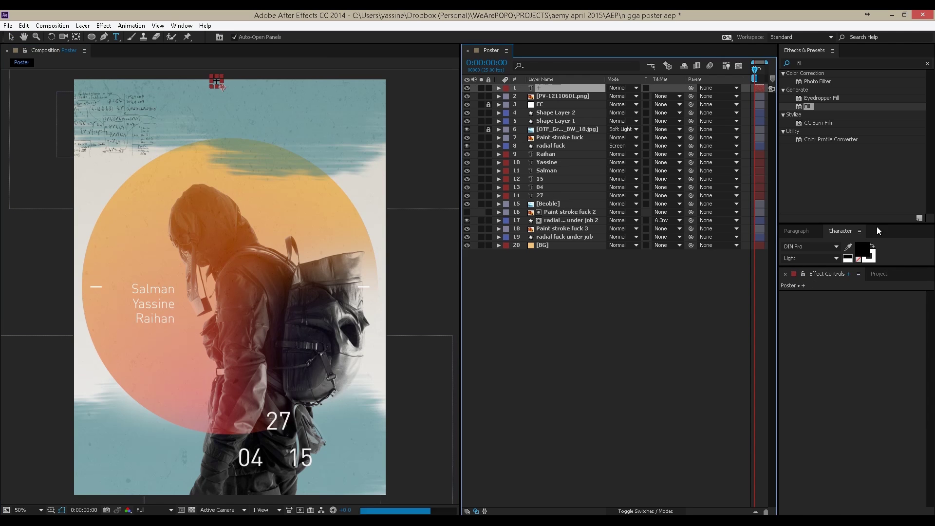
key("ctrl+'")
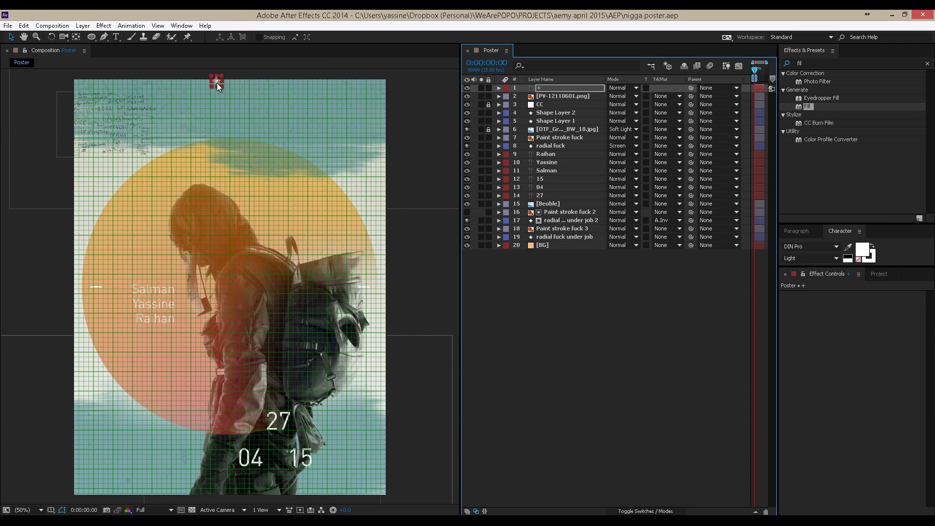
left_click_drag(217, 82, 366, 284)
Duplicate the plus sign into copies for the poster's corners and save.
scroll(367, 284, "up", 2)
scroll(242, 278, "down", 4)
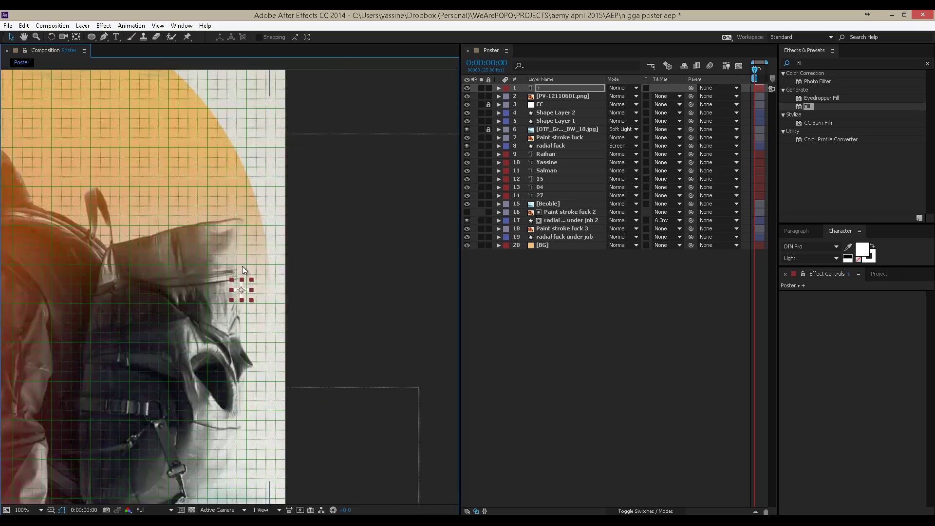
scroll(265, 214, "up", 2)
key("ctrl+d")
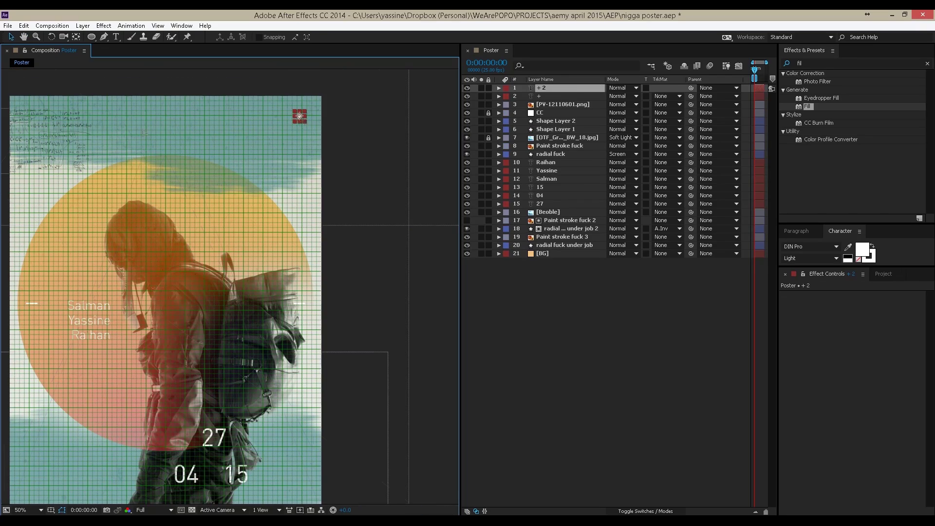
scroll(57, 130, "up", 3)
scroll(276, 150, "down", 3)
key("ctrl+s")
scroll(278, 154, "down", 2)
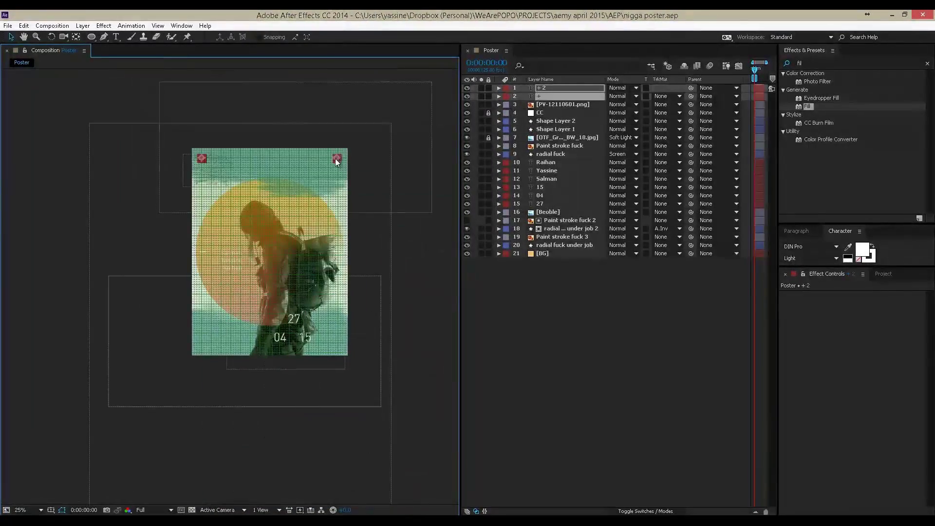
key("ctrl+d")
key("ctrl+d")
scroll(337, 338, "up", 4)
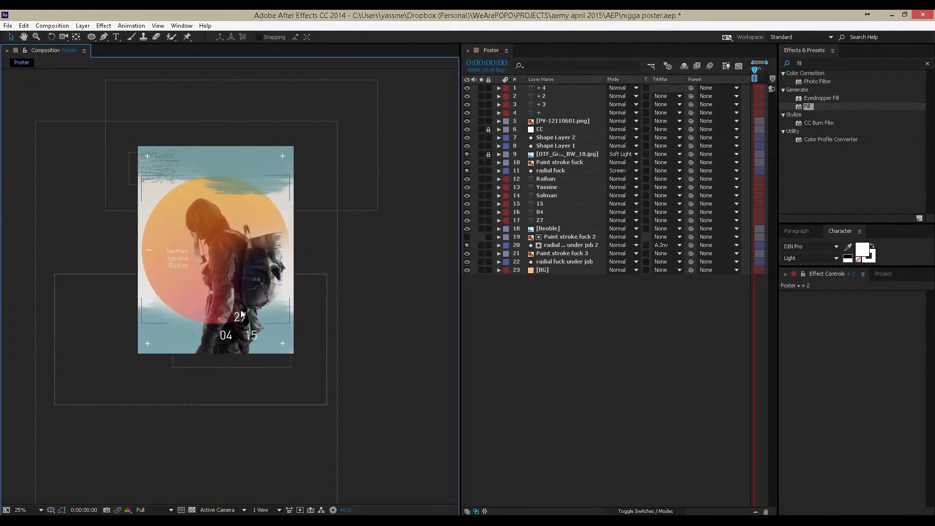
scroll(229, 287, "up", 1)
Set the four plus-sign layers to Normal blending and move them below the date text layers.
left_click(541, 88, "shift")
left_click(635, 113)
left_click(628, 117)
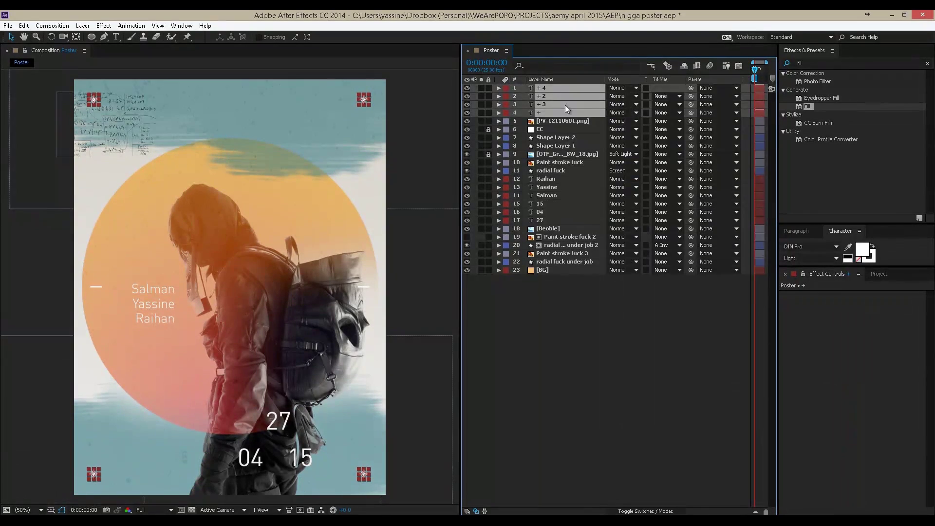
key("ctrl+s")
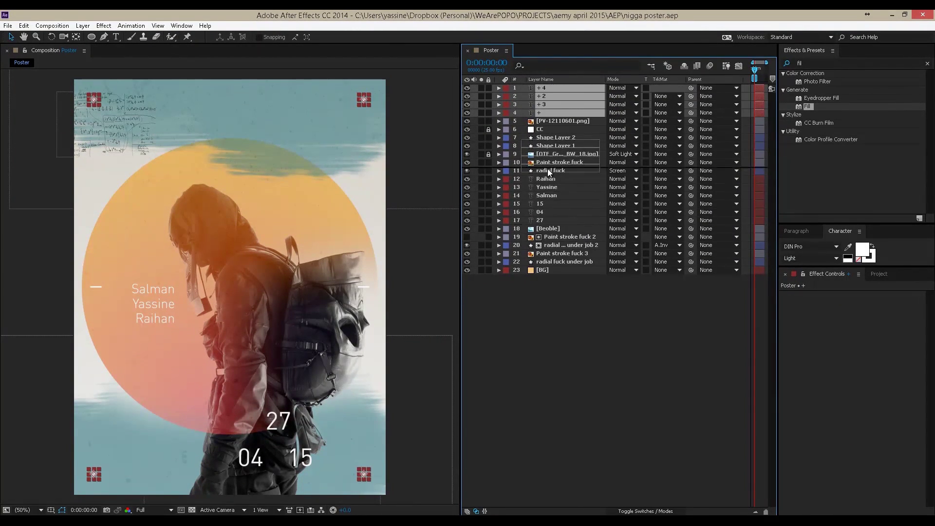
left_click_drag(549, 230, 549, 230)
left_click(549, 88)
Add PV-12111301.png below CC with pasted Linear Color Key and Fill, moved to the lower-left.
left_click_drag(551, 101, 552, 101)
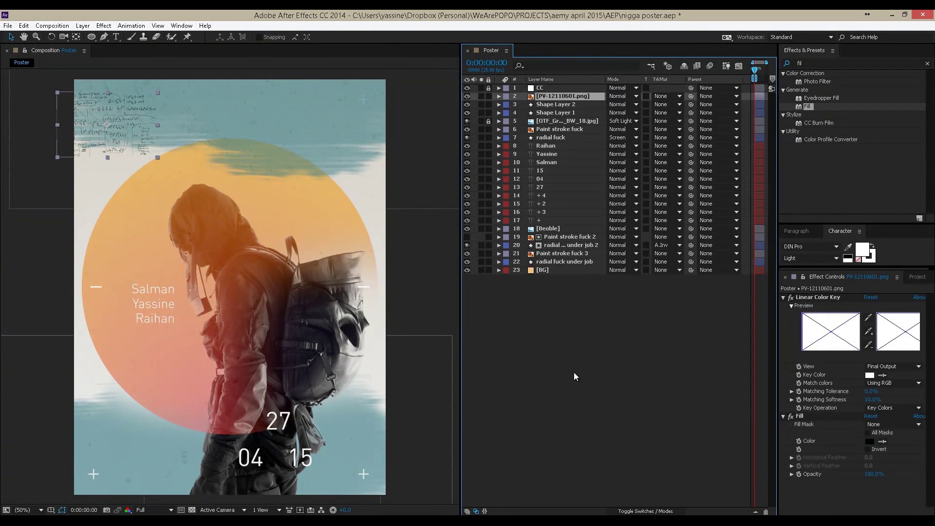
key("ctrl+s")
left_click(917, 277)
left_click_drag(828, 457, 230, 270)
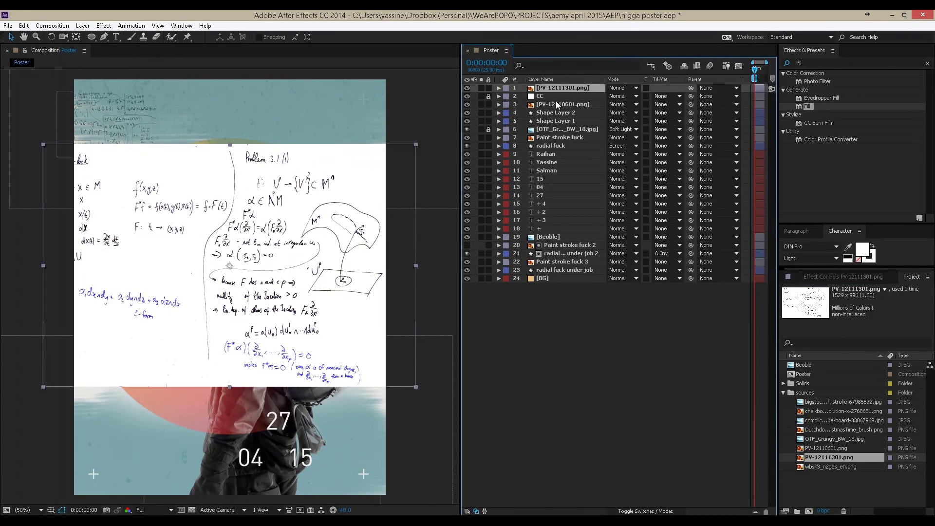
left_click_drag(563, 88, 565, 98)
key("ctrl+v")
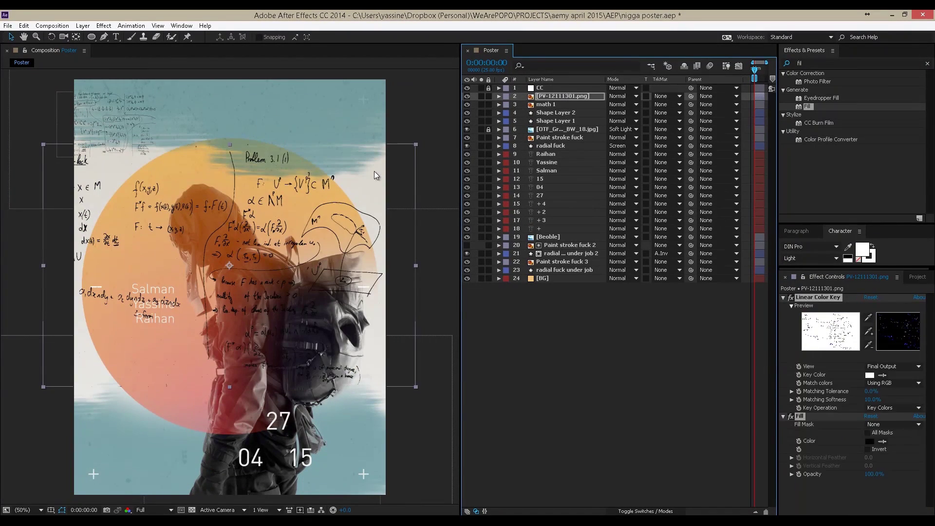
left_click_drag(338, 250, 139, 433)
Place the duplicate math 3 under the radial layer with an Alpha track matte and red Fill.
left_click(636, 278)
key("Escape")
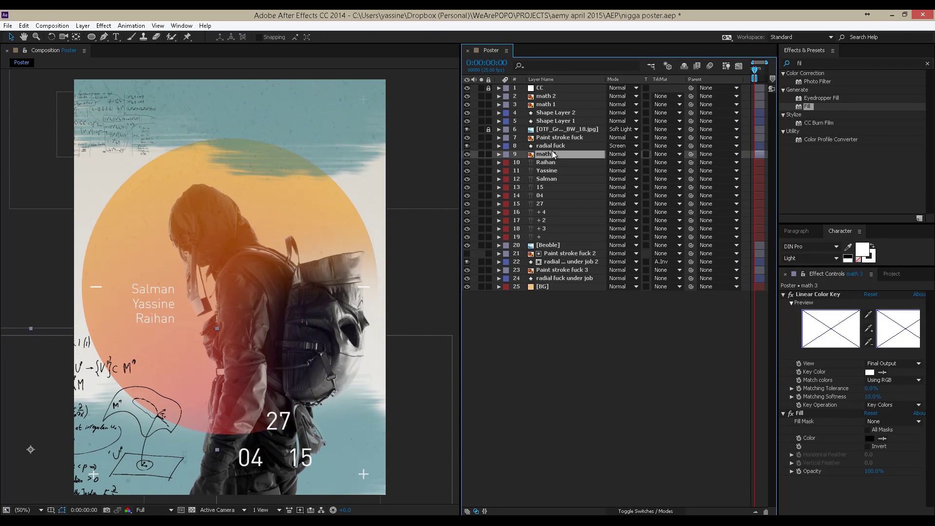
left_click_drag(553, 156, 553, 165)
left_click(679, 154)
left_click(672, 171)
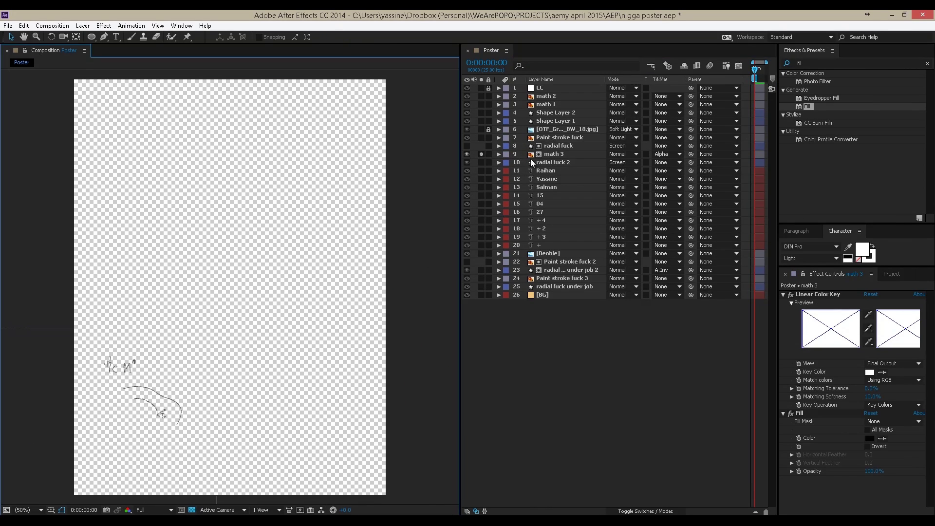
left_click(869, 438)
left_click(524, 184)
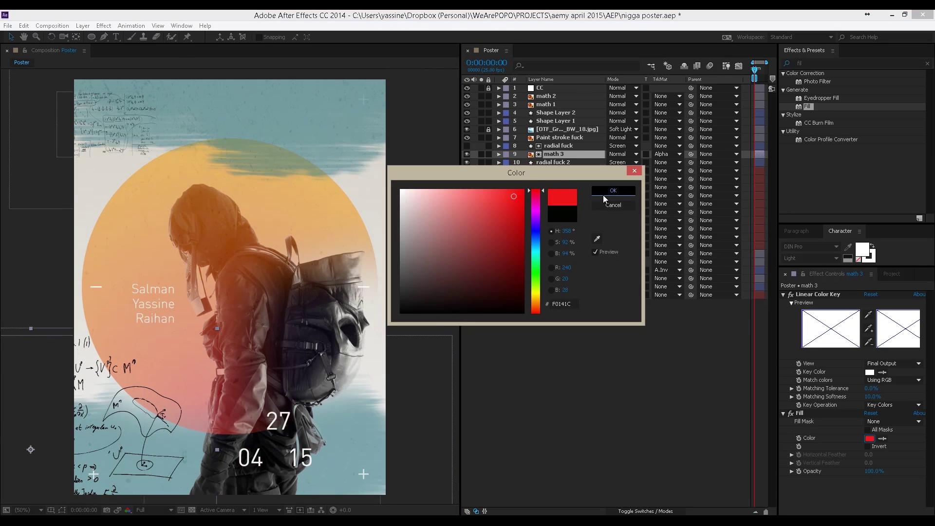
left_click(603, 195)
Move math 2 under the radial gradient layers and draw a Pen mask on it.
left_click_drag(546, 96, 551, 166)
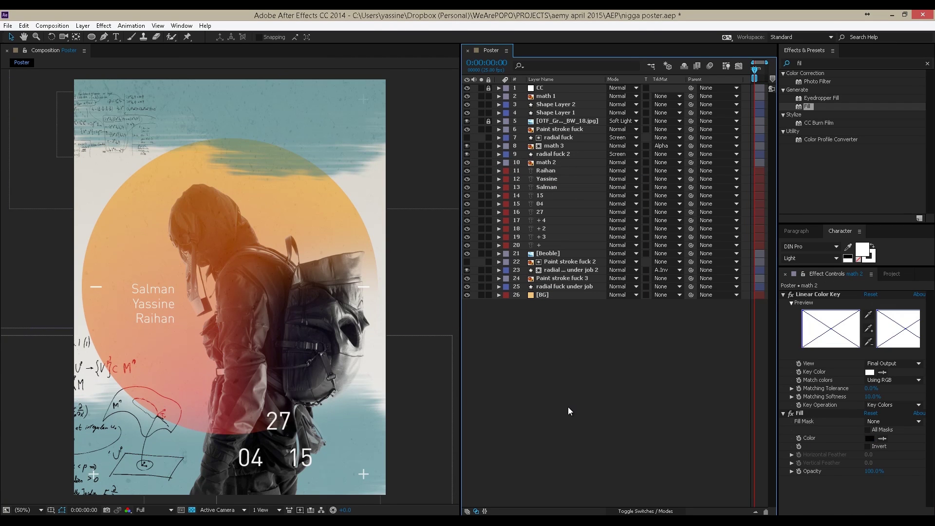
key("ctrl+s")
key("g")
left_click_drag(104, 482, 191, 310)
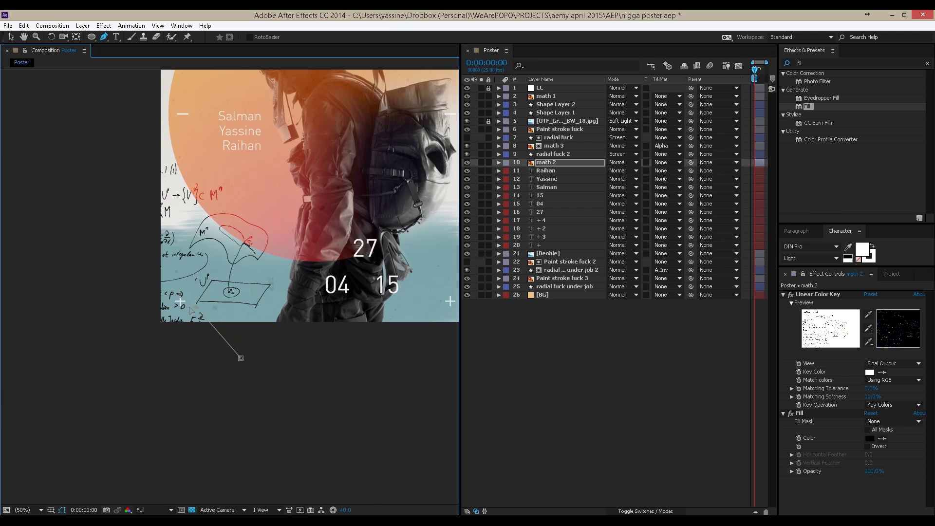
left_click(71, 295)
key("comma")
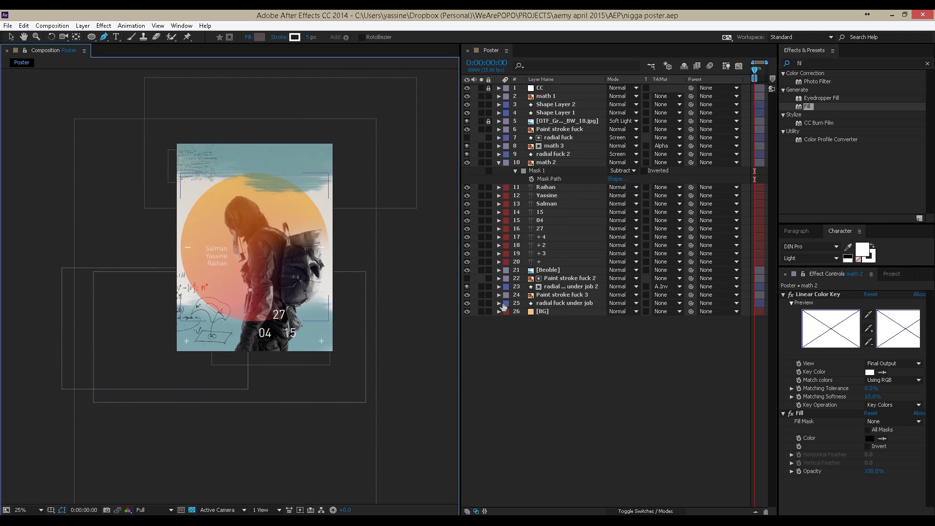
key("ctrl+s")
key("v")
Shift the Beoble layer about 30 px left, view at half size, and save.
left_click_drag(276, 277, 261, 277)
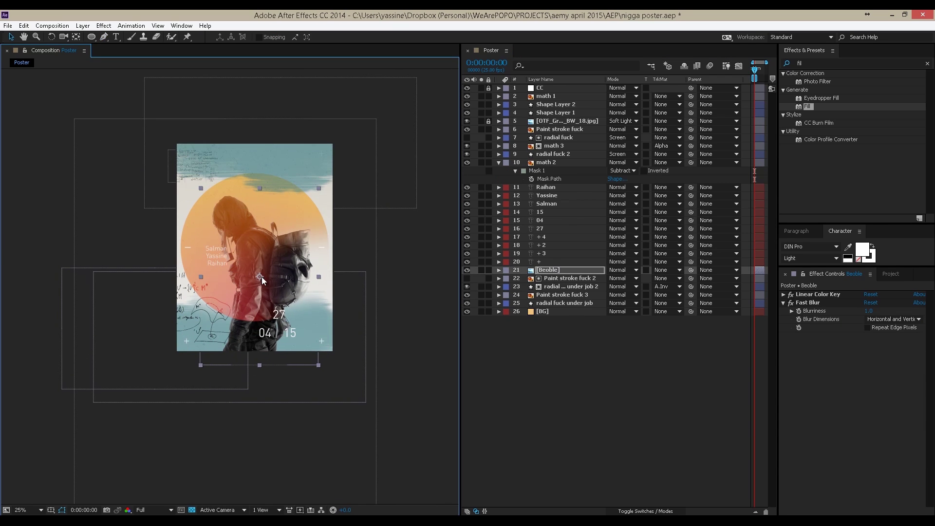
key("period")
left_click(493, 382)
key("ctrl+s")
scroll(313, 284, "up", 5)
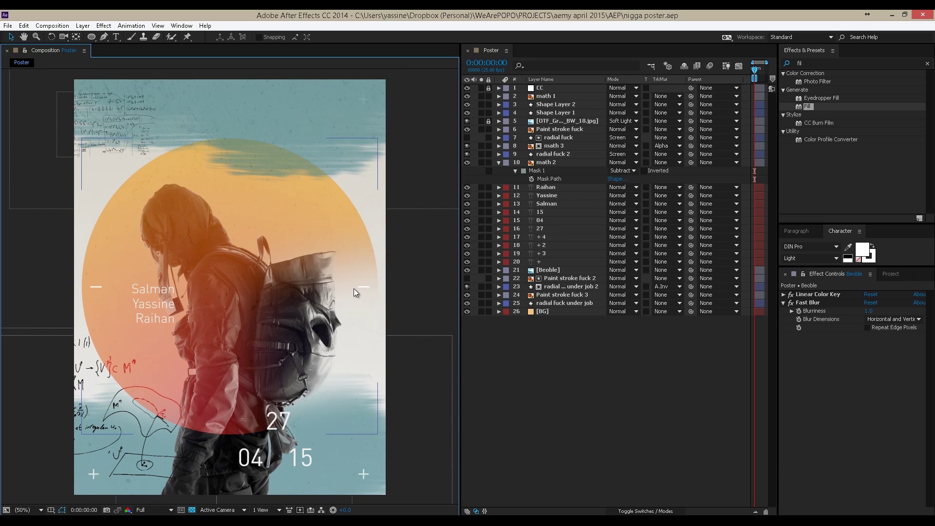
left_click(891, 274)
key("Up")
key("Up")
key("Up")
key("Up")
key("Up")
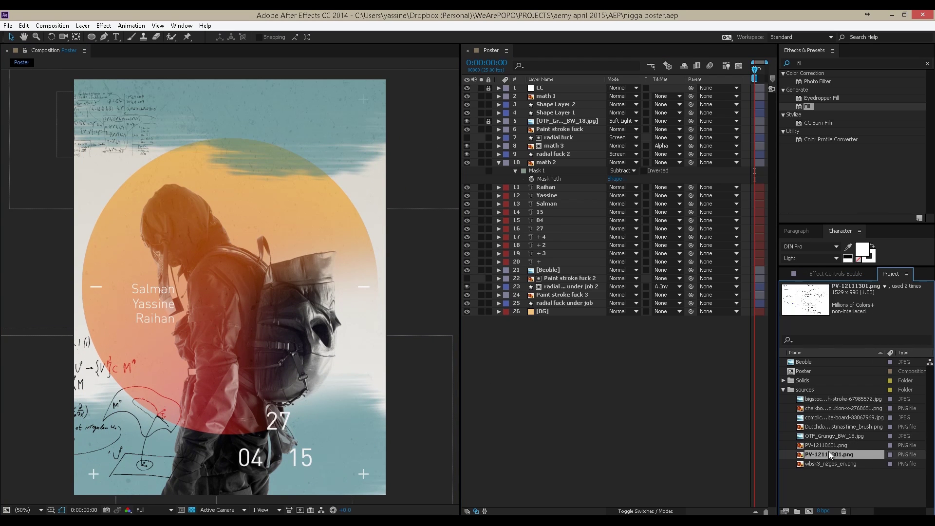
Import math6_1f_3.png and mask out the backpack area with a Subtract mask.
left_click_drag(163, 179, 557, 286)
scroll(195, 289, "up", 2)
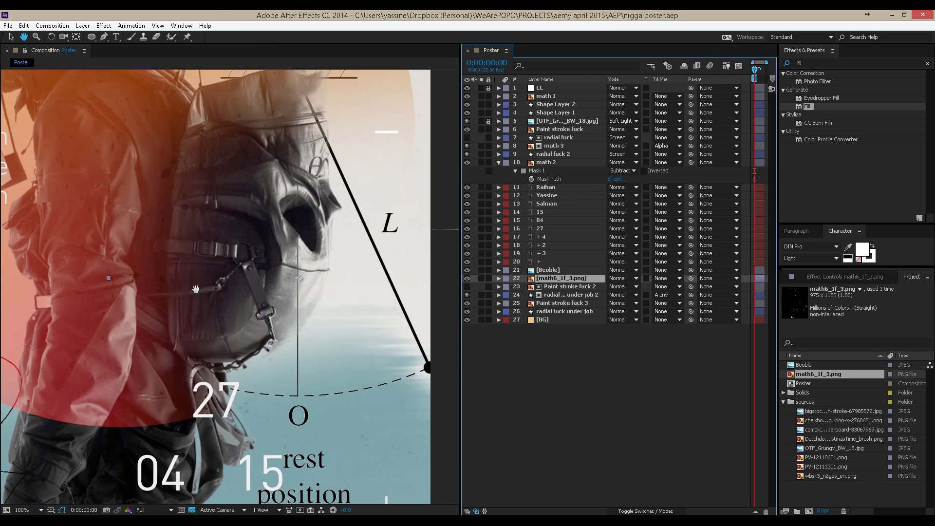
scroll(329, 141, "up", 3)
left_click(320, 182)
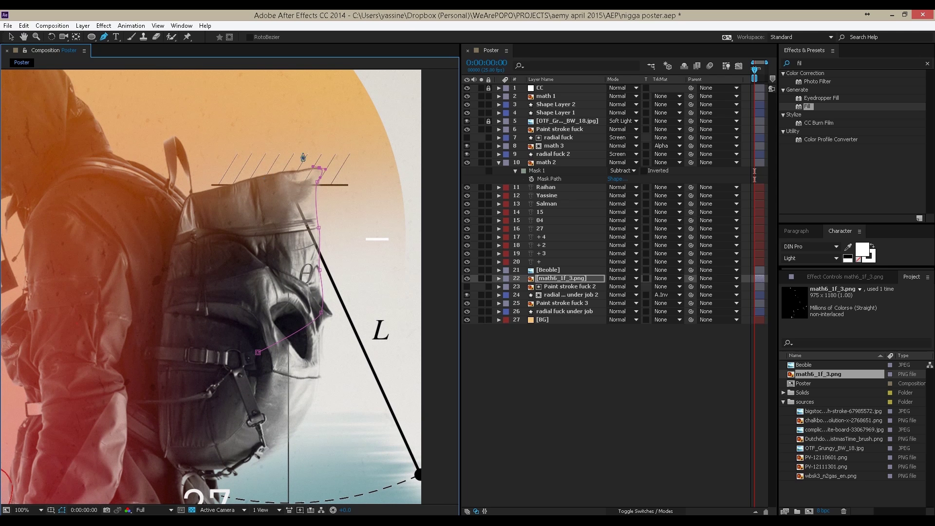
scroll(209, 186, "up", 2)
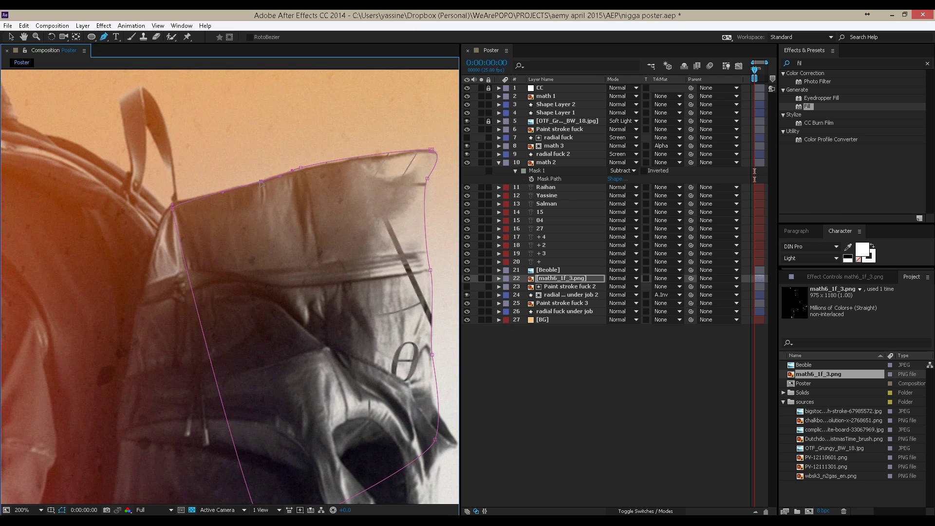
left_click(203, 199)
scroll(203, 198, "down", 2)
left_click(621, 286)
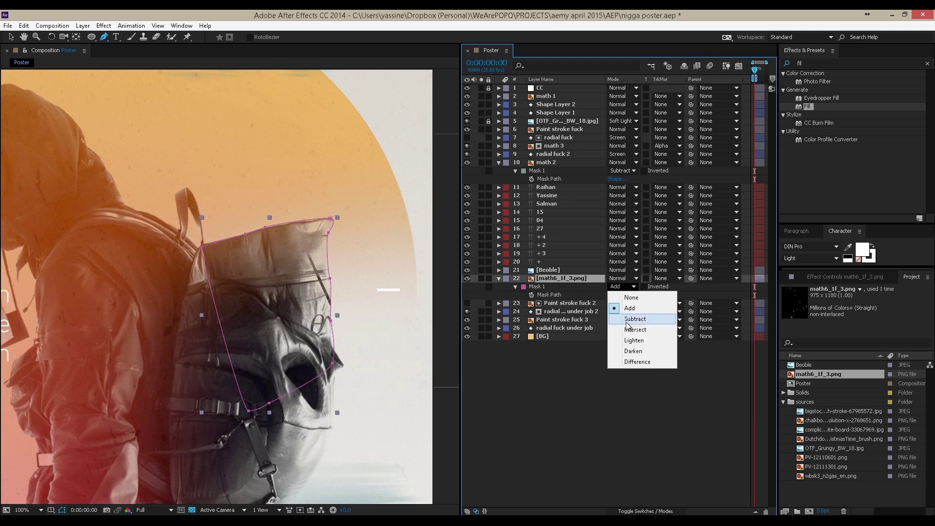
left_click(633, 319)
scroll(317, 331, "down", 2)
Set the diagram's opacity to 38%, close a second mask, and add the chalkboard equations image.
key("t")
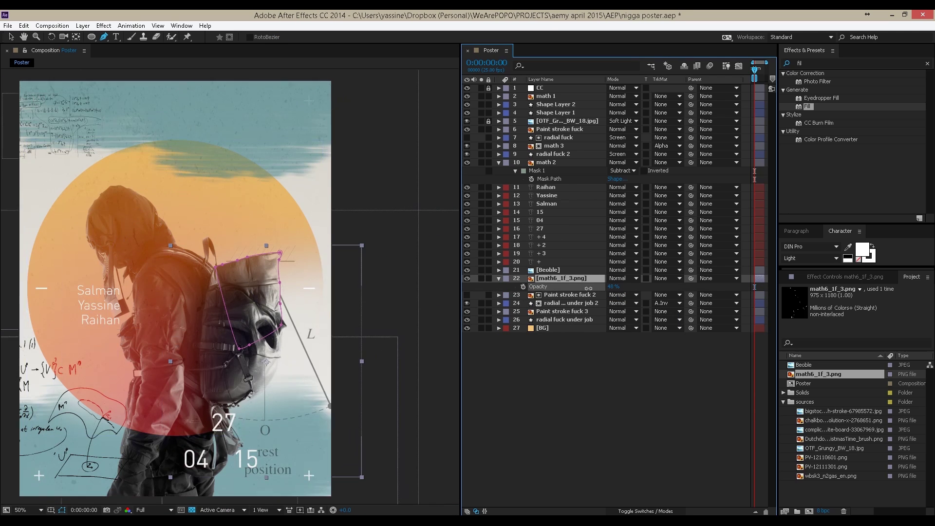
left_click_drag(294, 491, 303, 330)
left_click(303, 328)
key("comma")
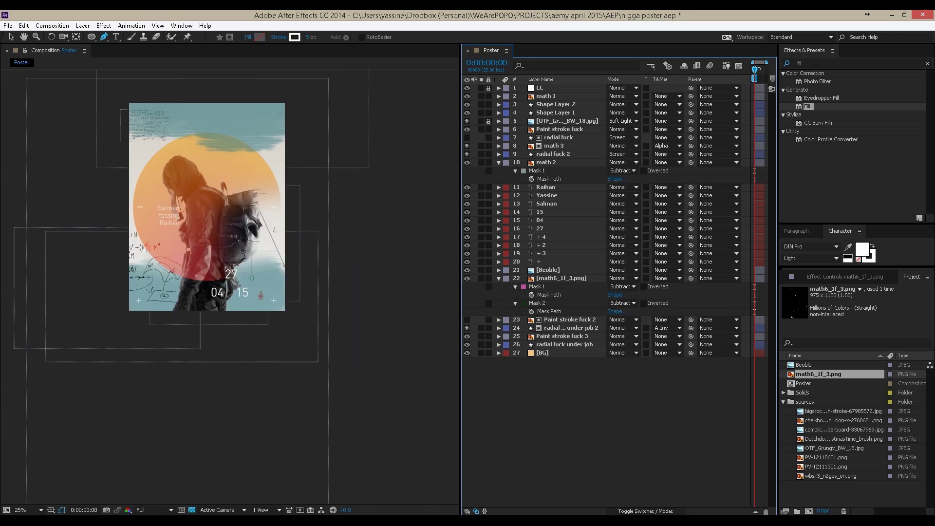
key("period")
left_click_drag(844, 420, 282, 395)
Key out the chalkboard's black background with Linear Color Key.
key("v")
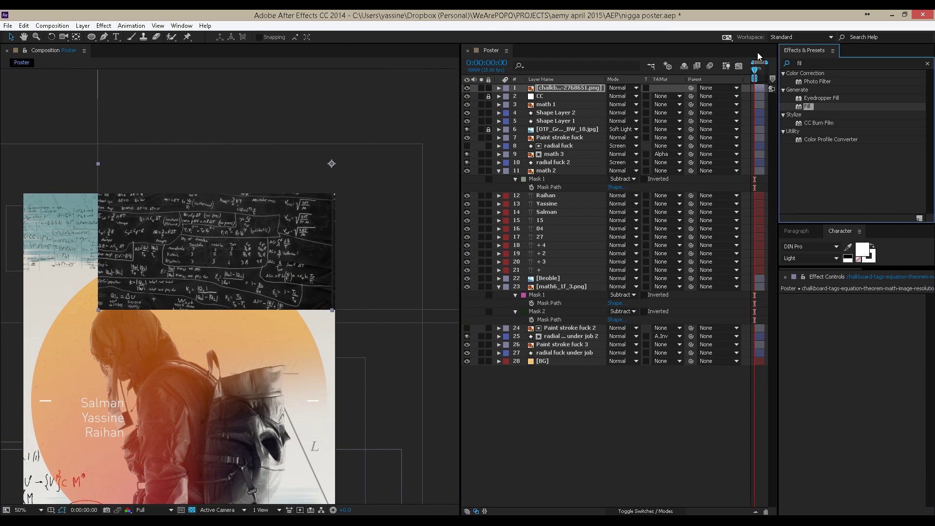
double_click(801, 64)
type("linear")
double_click(823, 82)
left_click(881, 375)
left_click(316, 305)
Remove the trial Invert effect and fill the chalk writing black with a Fill effect.
double_click(808, 63)
type("invert")
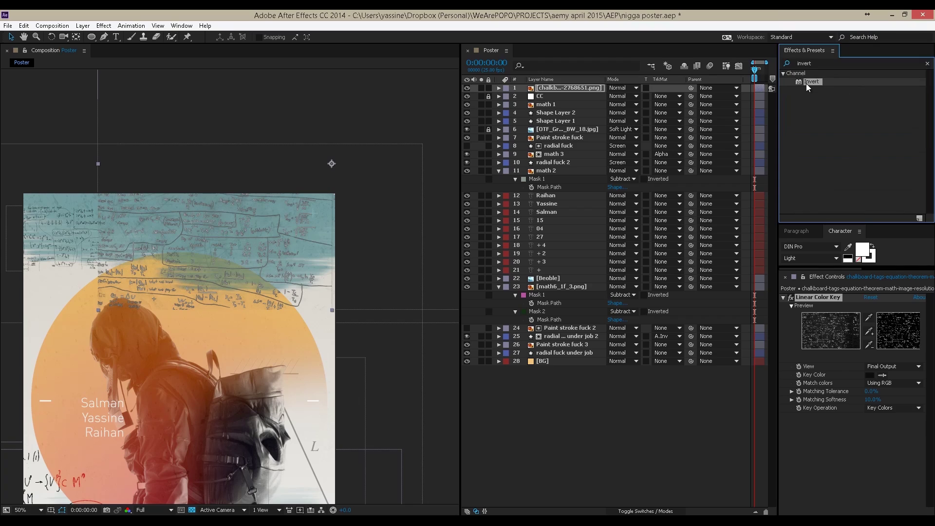
key("Delete")
double_click(808, 63)
type("fill")
double_click(808, 90)
left_click(869, 441)
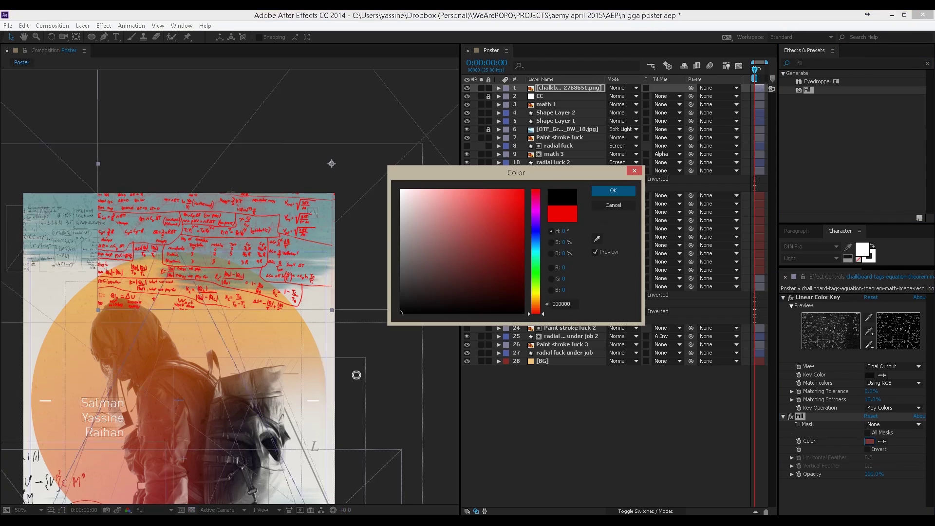
left_click(200, 233)
Move the chalkboard layer just above BG and blend it in Soft Light.
scroll(267, 281, "down", 2)
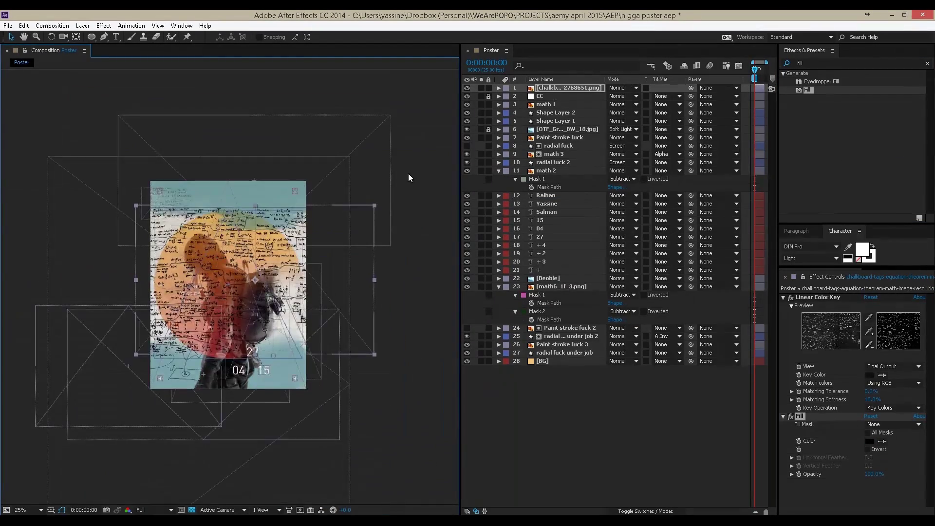
left_click_drag(569, 88, 623, 361)
scroll(382, 316, "up", 2)
key("t")
left_click(624, 353)
left_click(633, 226)
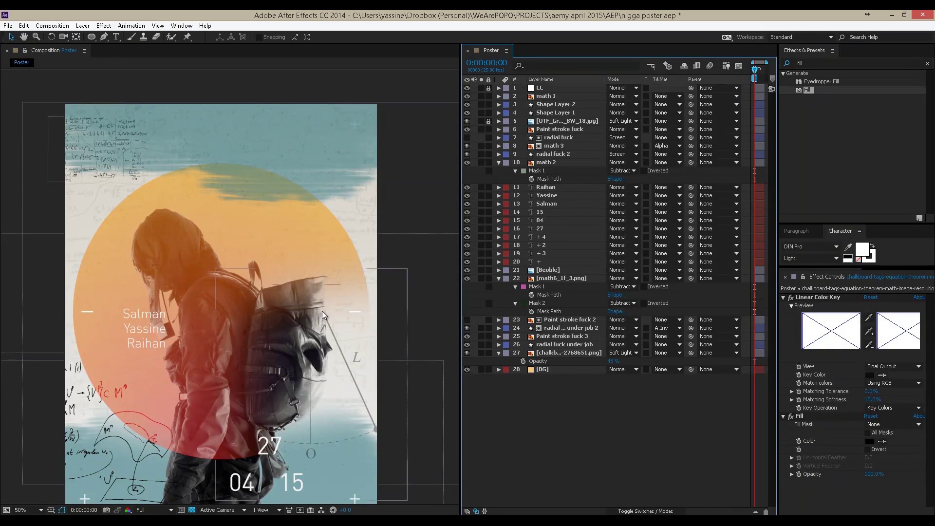
Collapse math 2's mask rows, toggle its visibility, and marquee-select the three name credit layers.
left_click(499, 163)
left_click(500, 163)
left_click(467, 162)
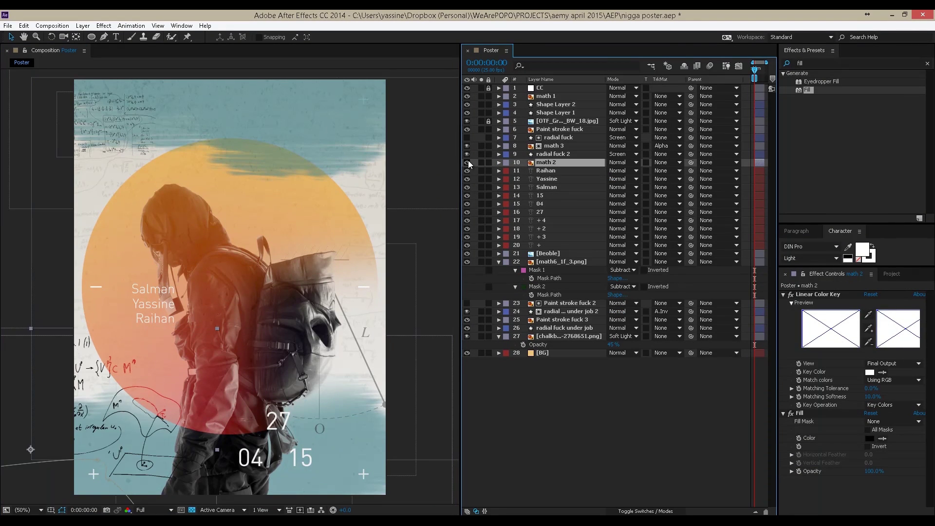
left_click_drag(109, 280, 140, 306)
Save the project and set the 27 text's font style to Medium.
key("ctrl+s")
key("ctrl+shift+a")
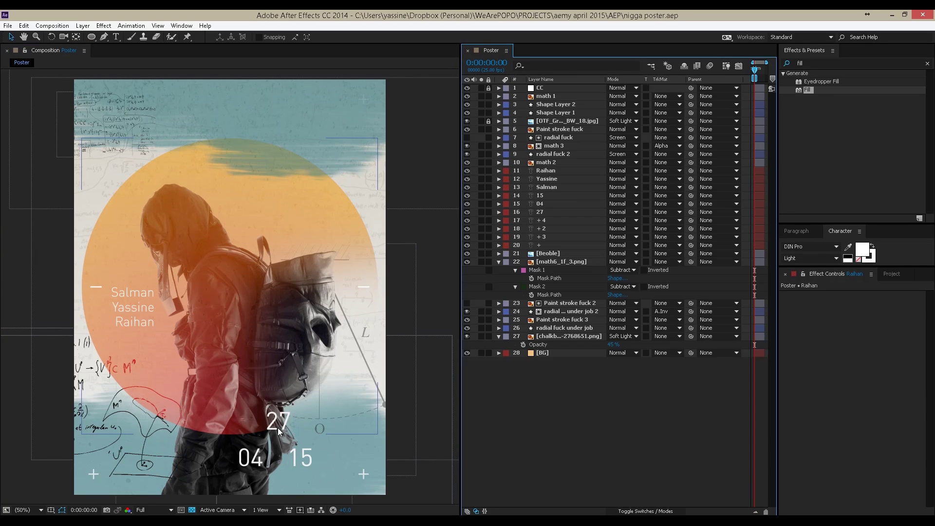
left_click(840, 206)
left_click_drag(833, 199, 833, 153)
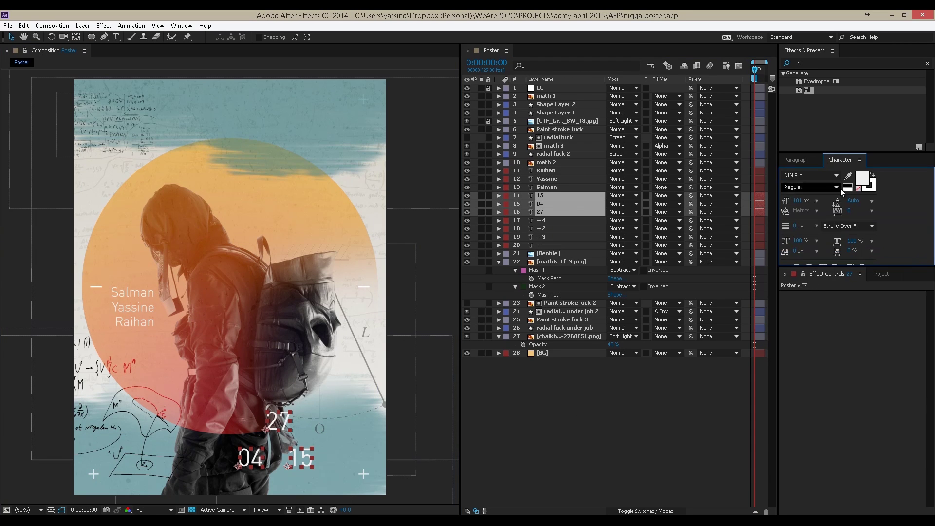
left_click(836, 187)
left_click(825, 240)
Move 27 to the poster top, enlarge it, widen its tracking, and retype it 'Aemy.27'.
left_click(552, 431)
left_click_drag(268, 427, 267, 239)
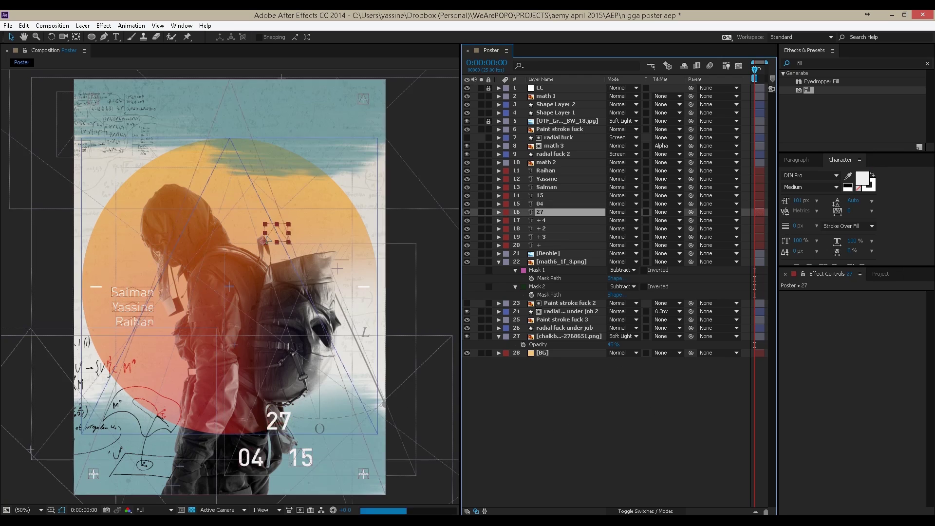
left_click_drag(540, 212, 536, 126)
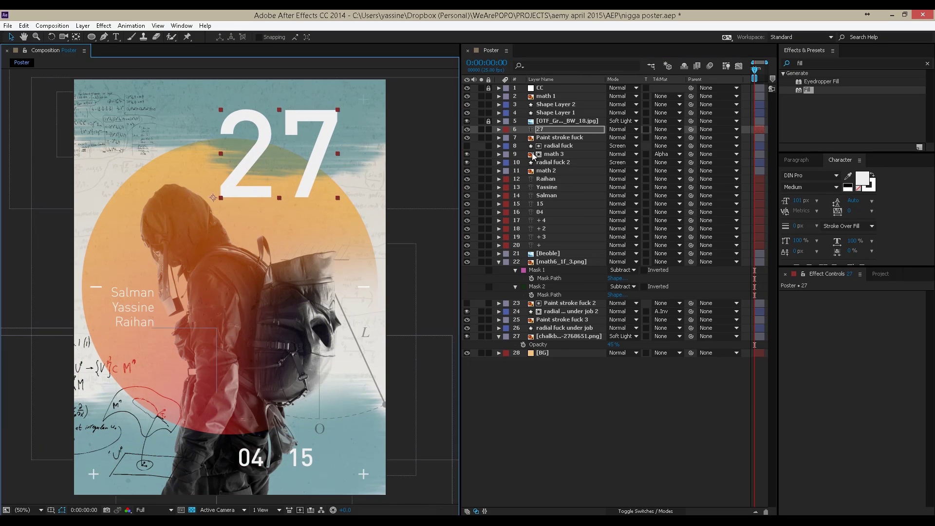
left_click_drag(797, 200, 814, 202)
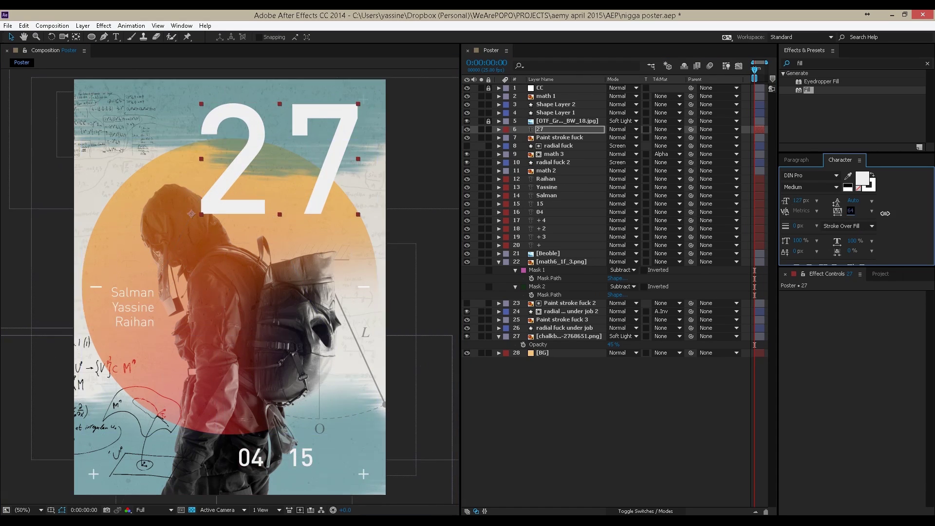
mouse_move(885, 213)
left_mouse_down()
mouse_move(930, 213)
mouse_move(329, 167)
mouse_move(363, 175)
left_mouse_up()
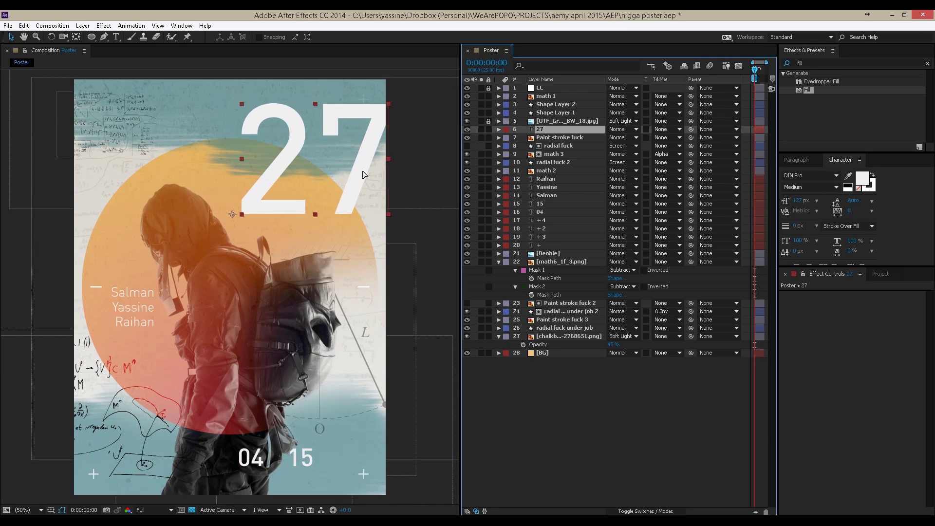
double_click(363, 174)
type("Ae")
type("my.")
key("Escape")
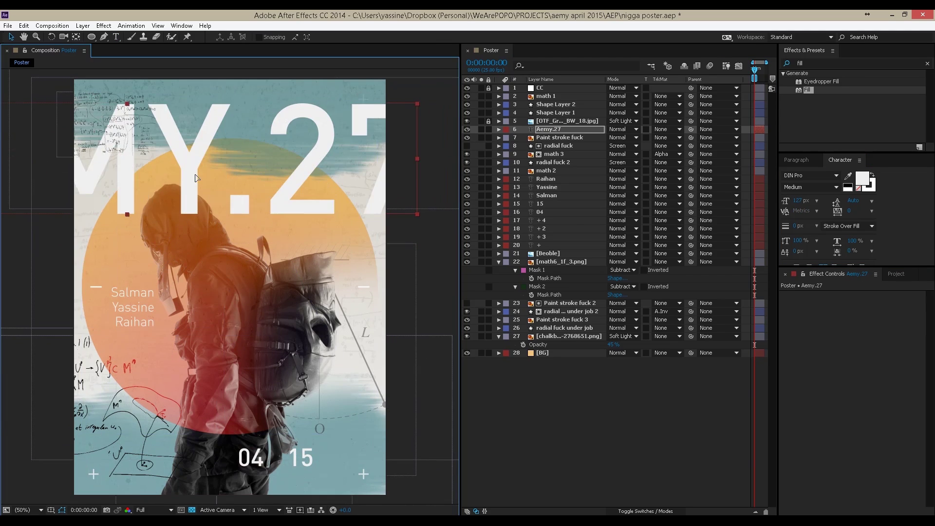
Duplicate the Beoble photo above the title and set Aemy.27's track matte to Alpha Inverted.
left_click(552, 130)
left_click(565, 253)
key("ctrl+d")
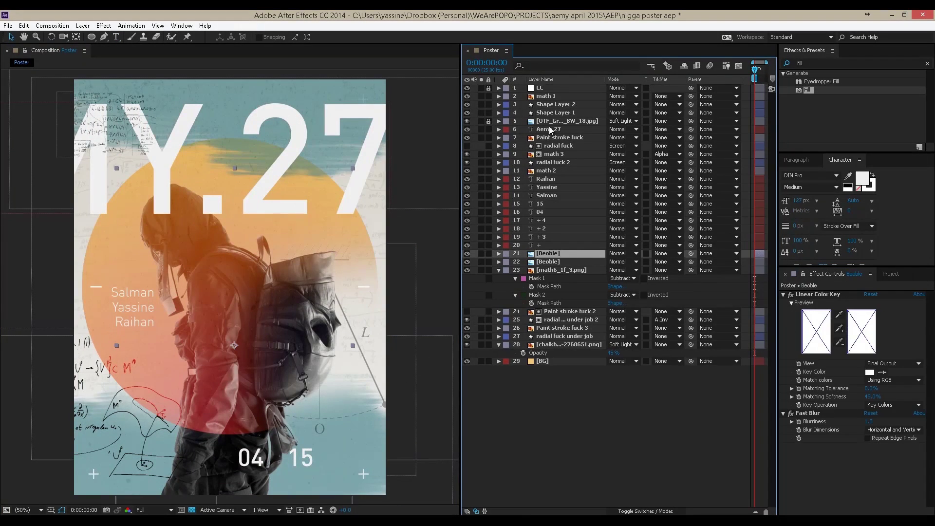
left_click_drag(548, 253, 548, 132)
left_click(621, 129)
key("Escape")
left_click(665, 138)
key("Escape")
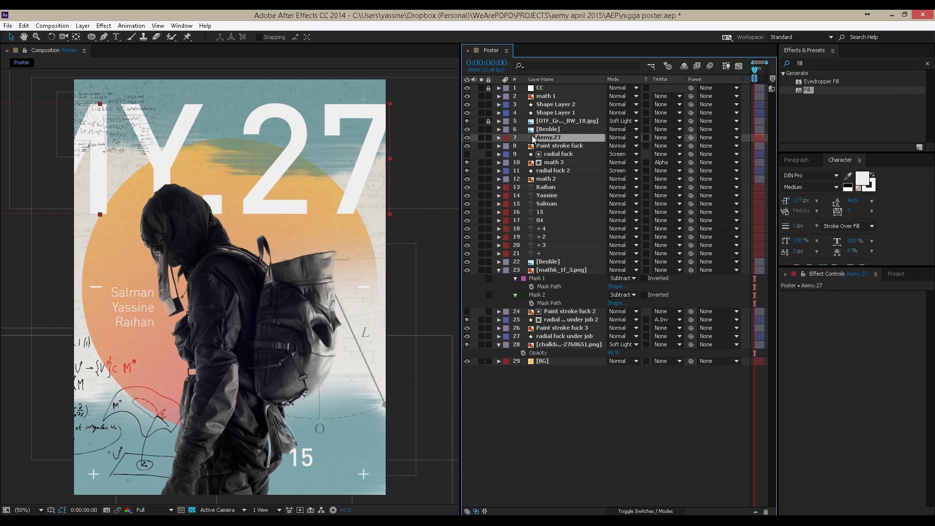
left_click(603, 130)
left_click(665, 137)
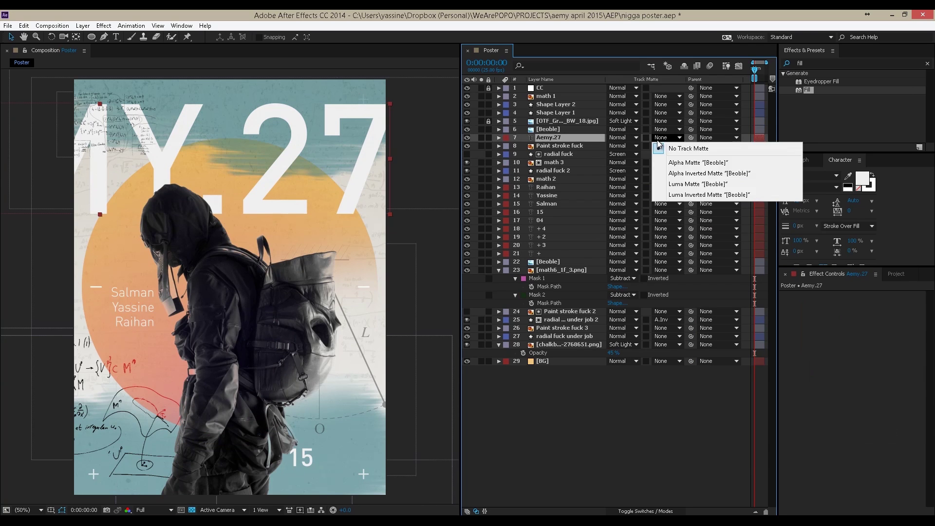
left_click(691, 179)
Save the project and nest the Poster comp into a new Poster 2 comp.
key("ctrl+s")
left_click(896, 274)
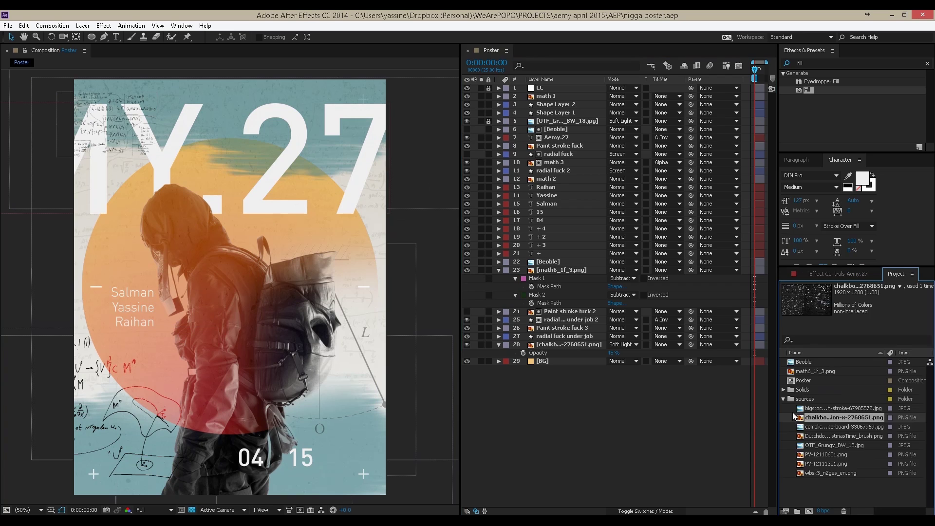
left_click_drag(792, 412, 809, 511)
Duplicate the Poster layer and apply Shift Channels to the top copy, keeping only red.
key("ctrl+d")
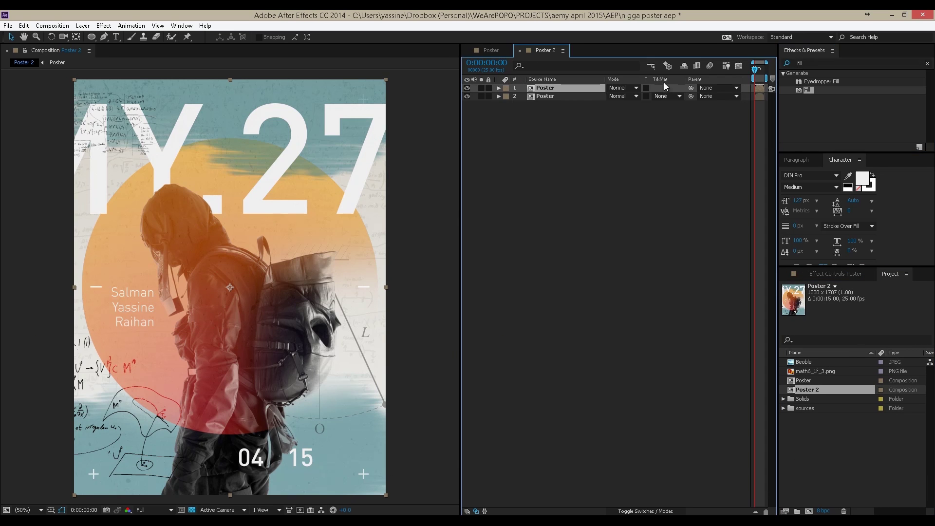
double_click(809, 63)
type("shift")
left_click_drag(821, 81, 565, 88)
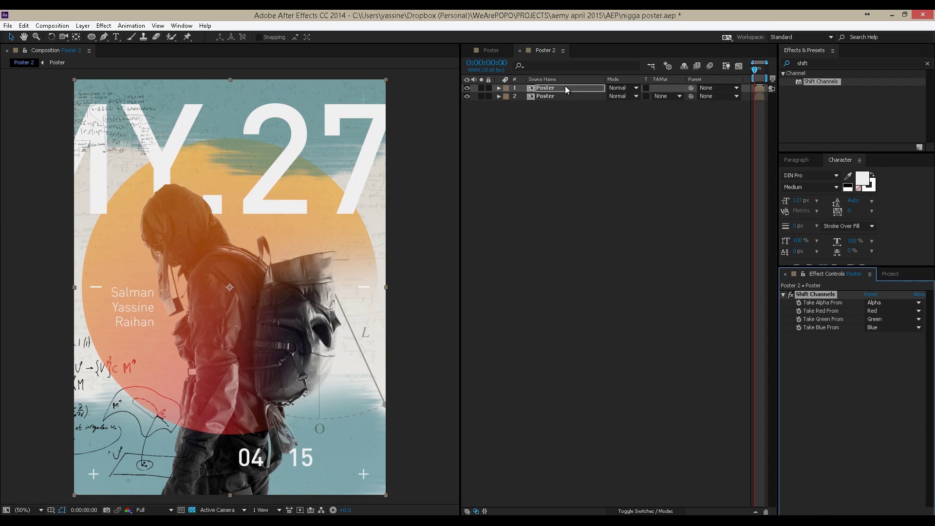
left_click(893, 319)
left_click(894, 429)
left_click(893, 327)
left_click(893, 436)
left_click(572, 91)
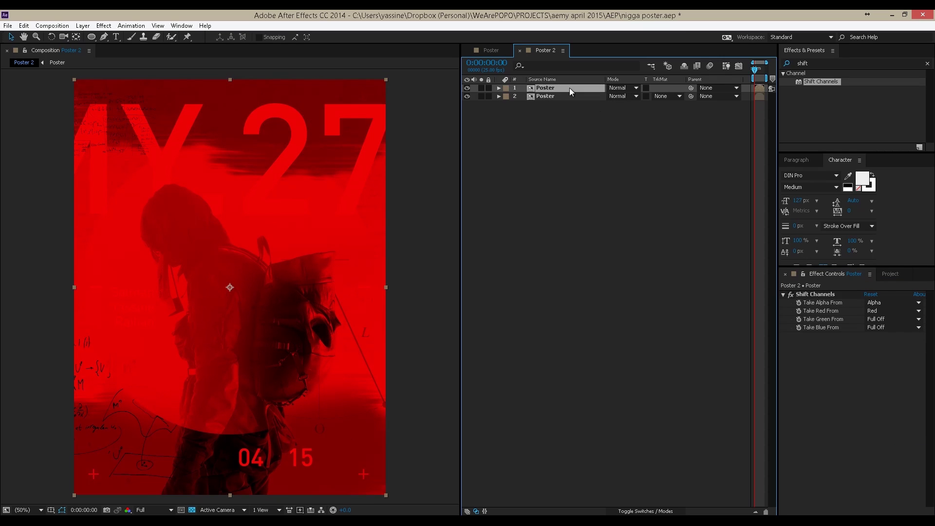
Duplicate the red copy, blend it in Add mode, and shift it to the green channel only.
key("ctrl+d")
left_click(623, 87)
left_click(516, 188)
left_click(894, 311)
left_click(887, 419)
left_click(893, 319)
left_click(886, 349)
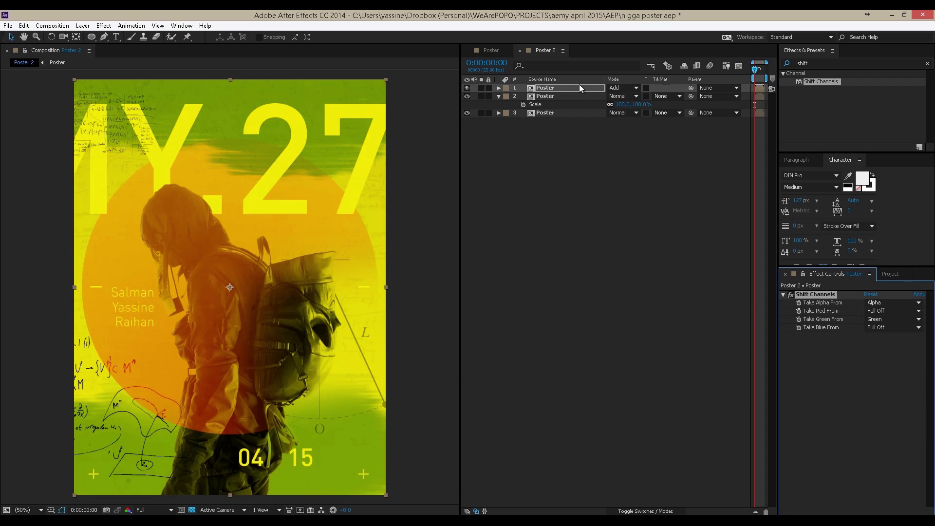
Scale the green-channel copy to 100.5% and duplicate it.
left_click(623, 96)
type("100.5")
key("Return")
key("ctrl+d")
Make the new copy blue-only, scale it to 101%, and reopen the Poster comp.
left_click(893, 319)
left_click(887, 428)
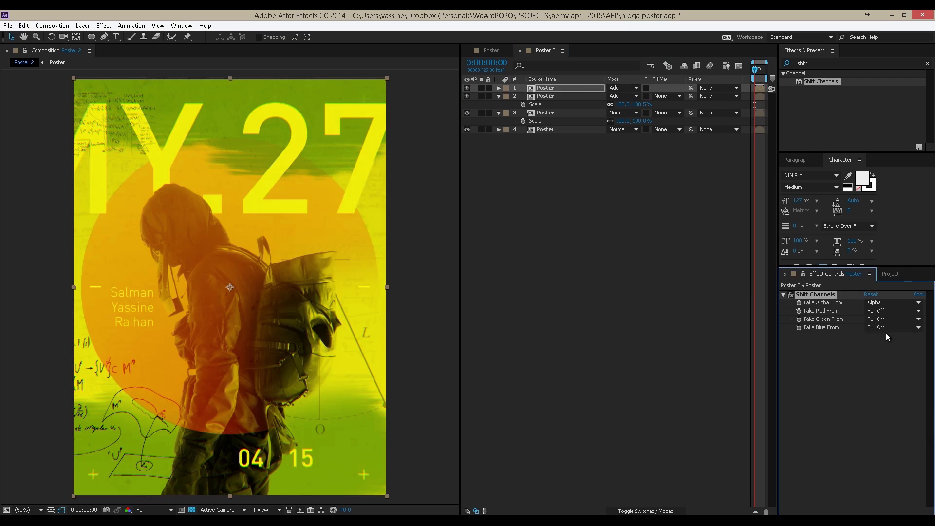
left_click(893, 328)
left_click(886, 367)
key("s")
left_click_drag(619, 96, 623, 103)
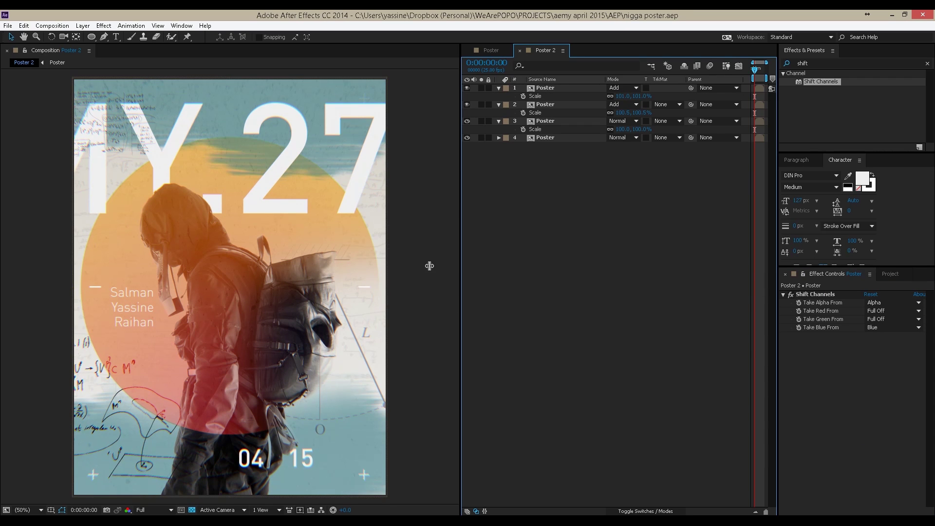
double_click(555, 139)
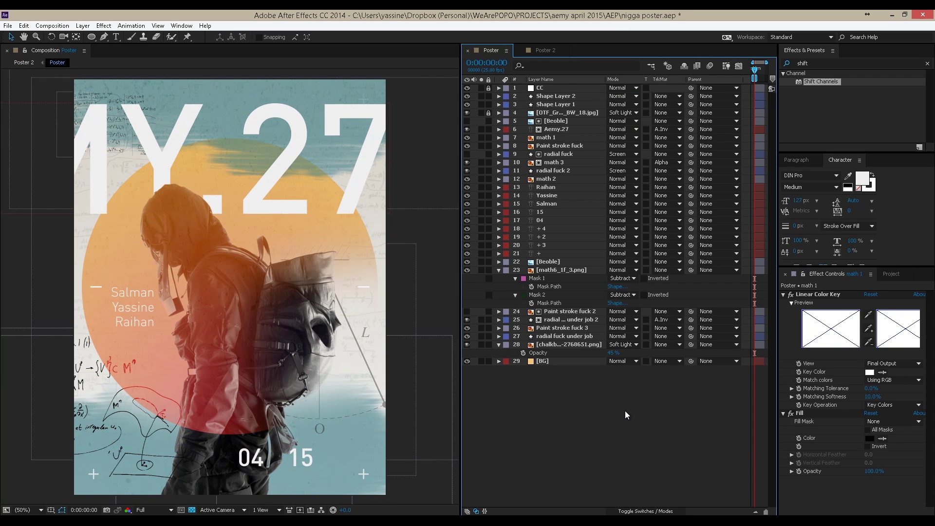
double_click(245, 175)
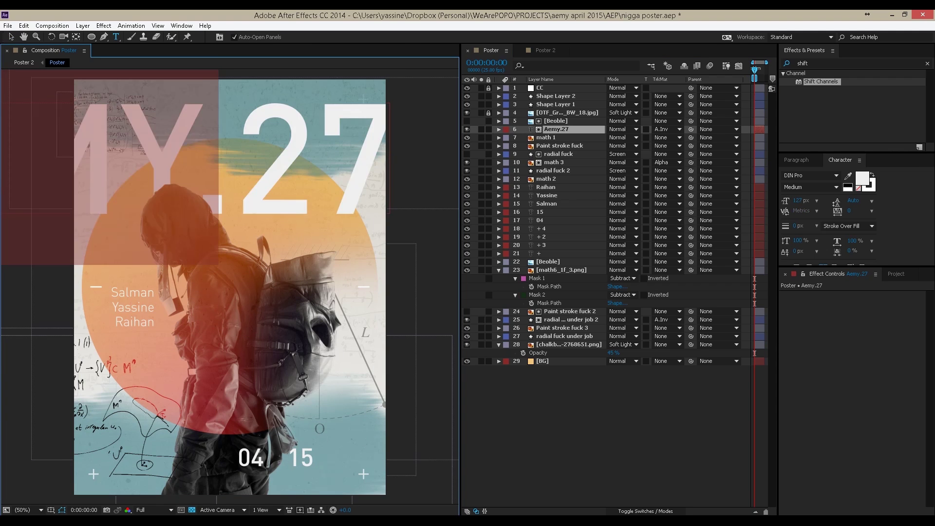
Delete 'Aemy' from the title so it reads .27, and save.
key("Escape")
key("v")
key("comma")
key("comma")
key("comma")
key("comma")
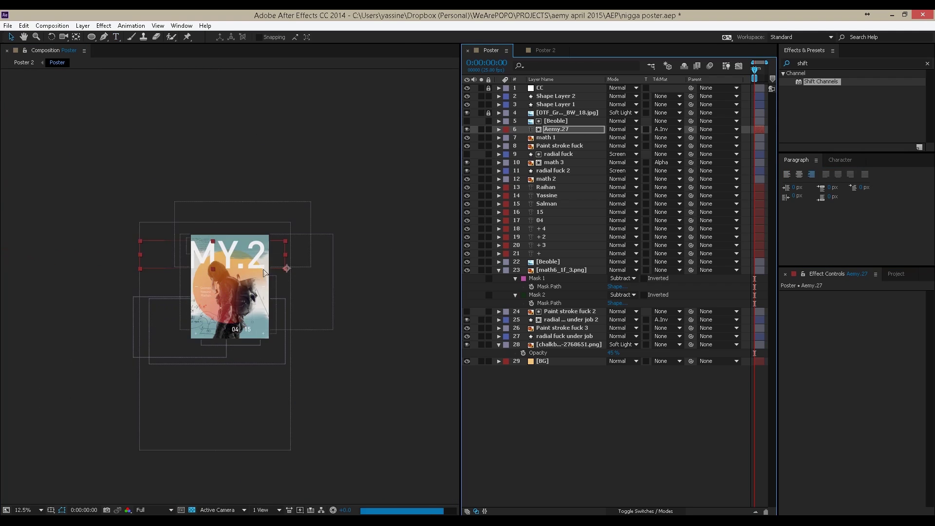
key("period")
key("period")
key("period")
key("period")
double_click(237, 209)
left_click(237, 209)
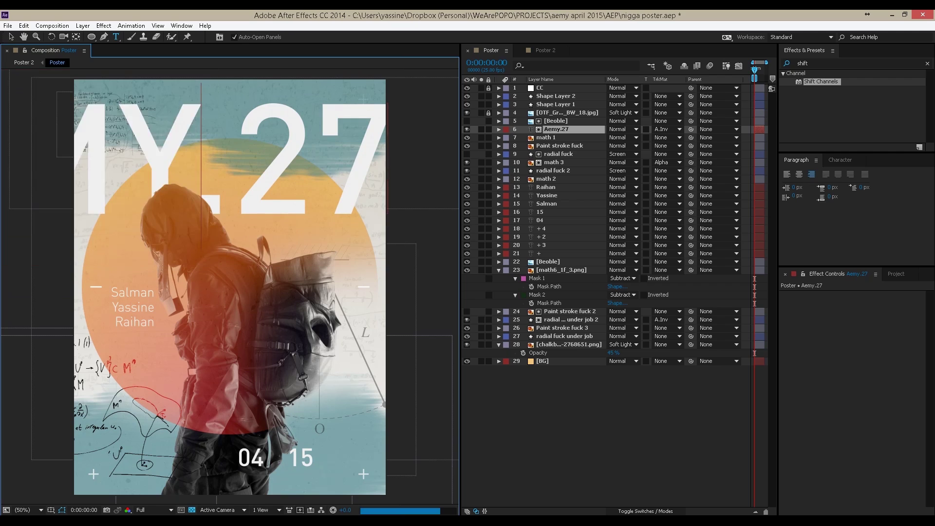
key("BackSpace")
key("BackSpace")
key("BackSpace")
key("BackSpace")
key("ctrl+s")
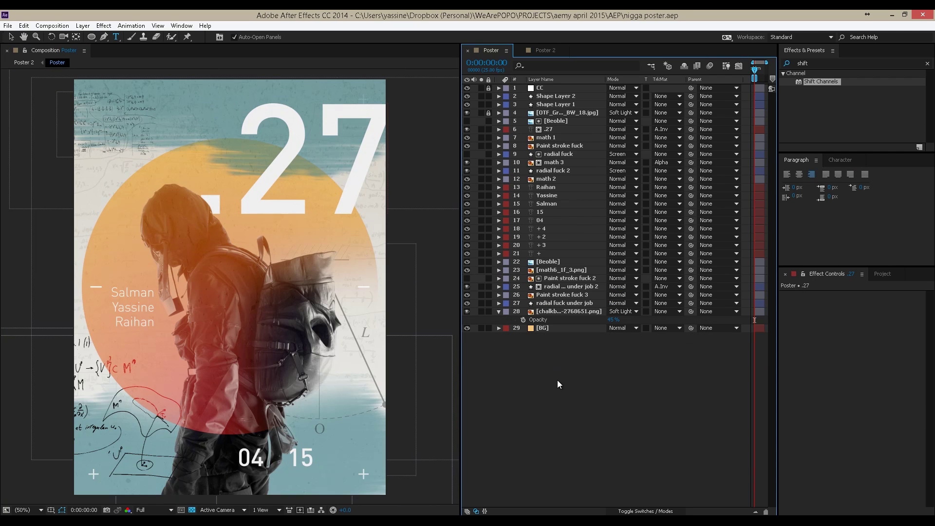
Apply Fast Blur at 2.0 to math 2 and paste it onto math 1 and the chalkboard.
left_click(546, 178)
key("ctrl+5")
type("fast")
double_click(823, 90)
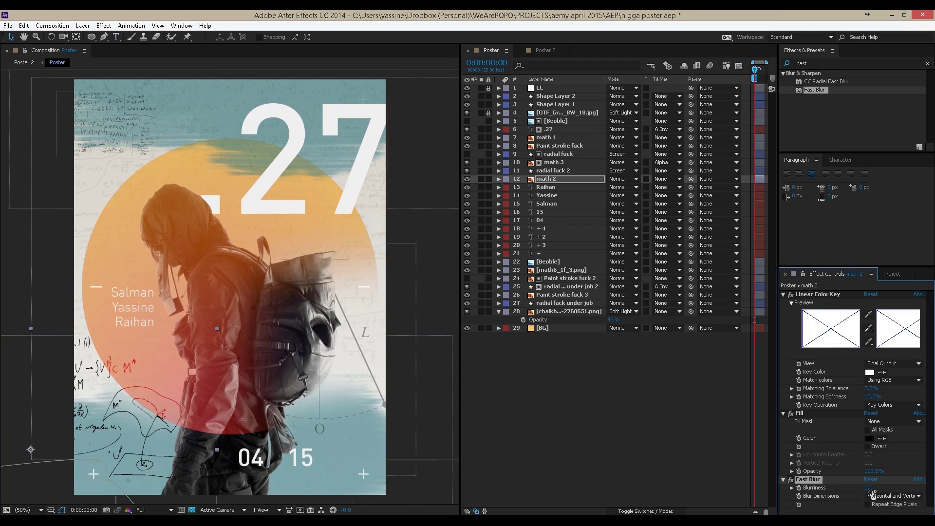
key("ctrl+c")
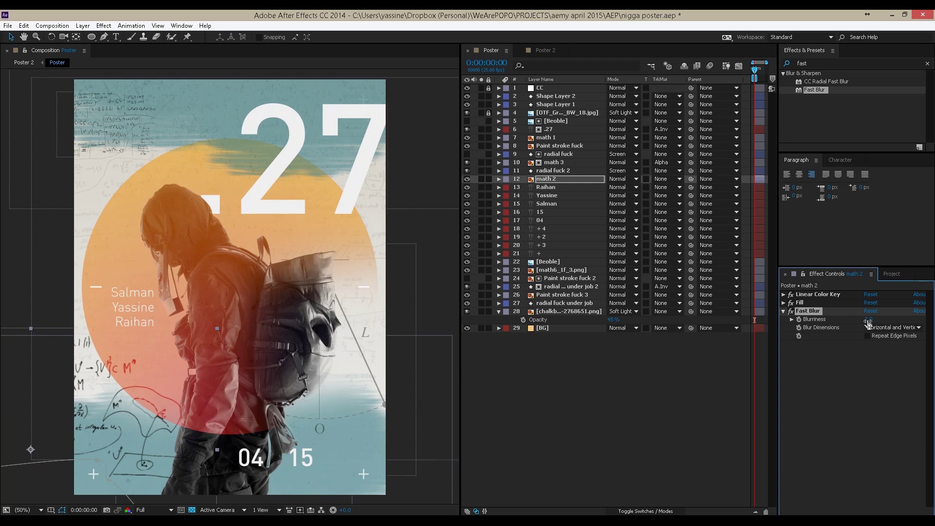
left_click(546, 138)
key("ctrl+v")
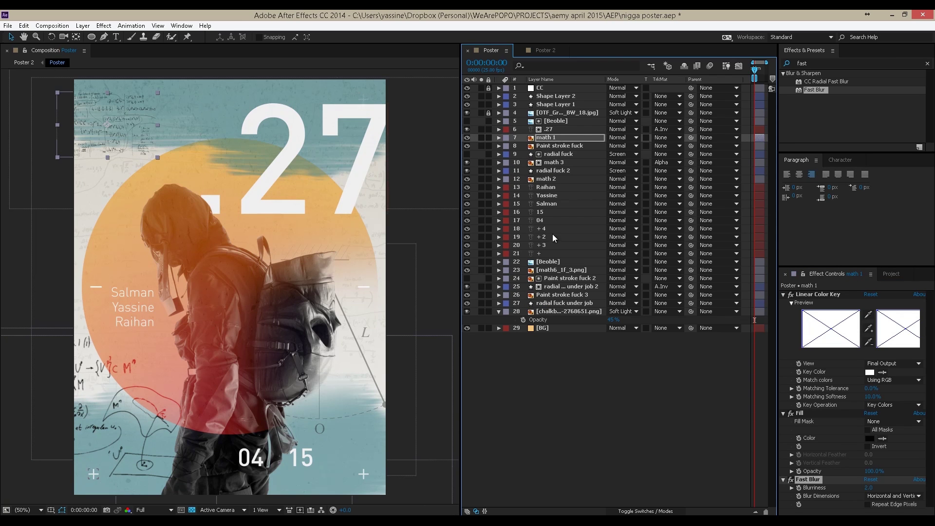
left_click(551, 270)
left_click(559, 312)
key("ctrl+v")
key("u")
left_click(578, 381)
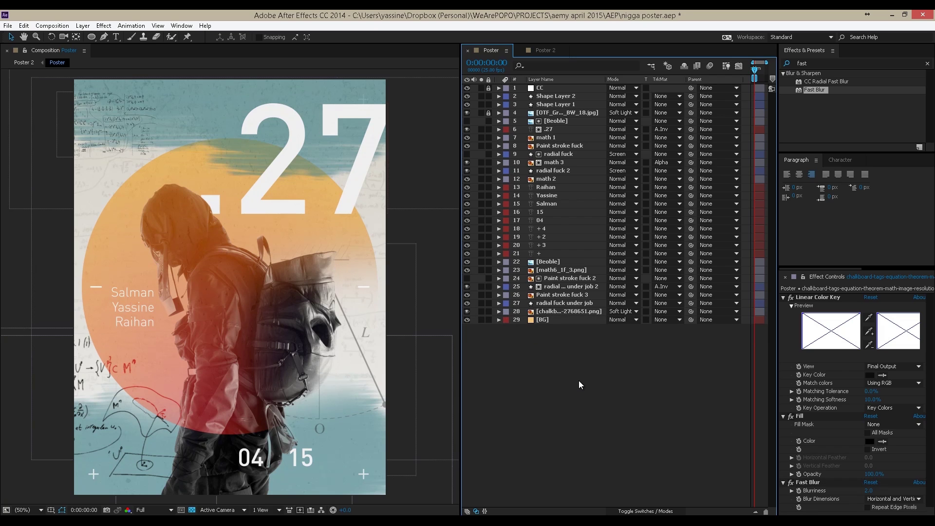
key("ctrl+s")
Place a vertical guide near the poster's left margin, then save.
key("ctrl+r")
key("ctrl+apostrophe")
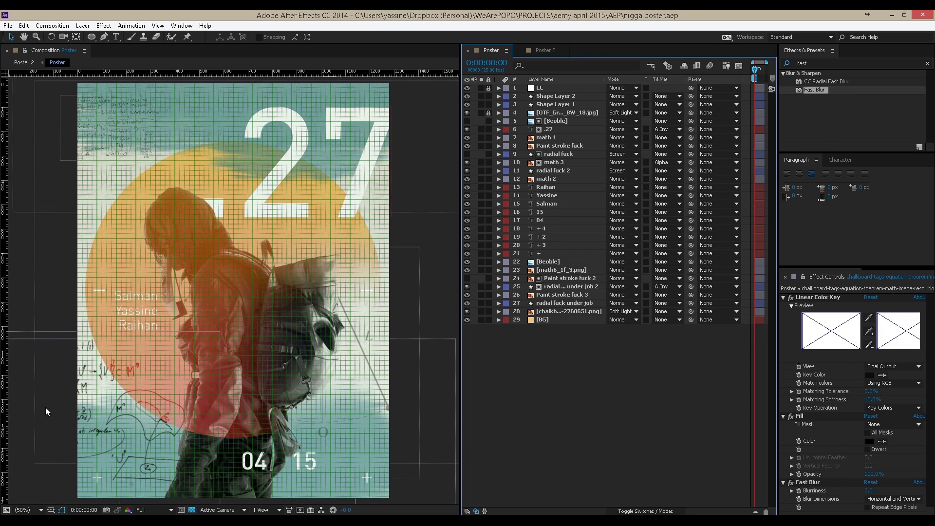
left_click_drag(4, 322, 110, 321)
key("ctrl+apostrophe")
key("ctrl+r")
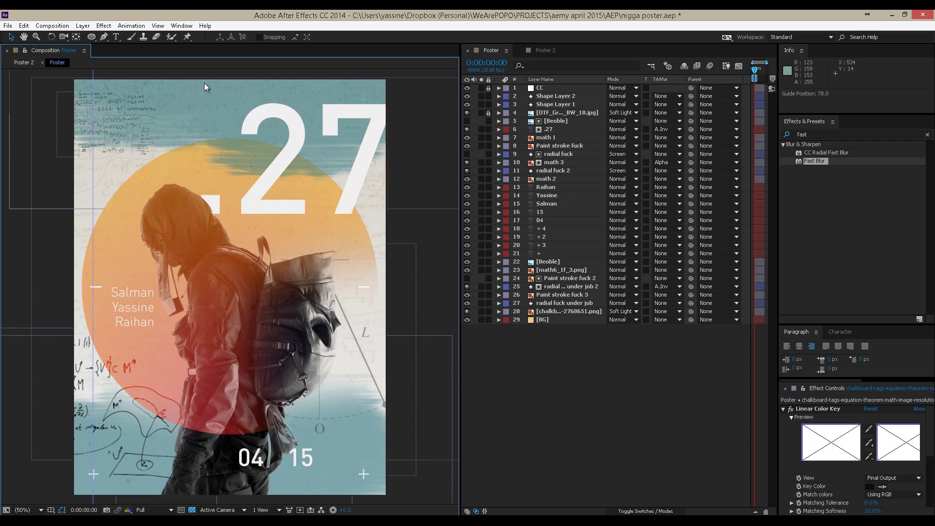
key("ctrl+s")
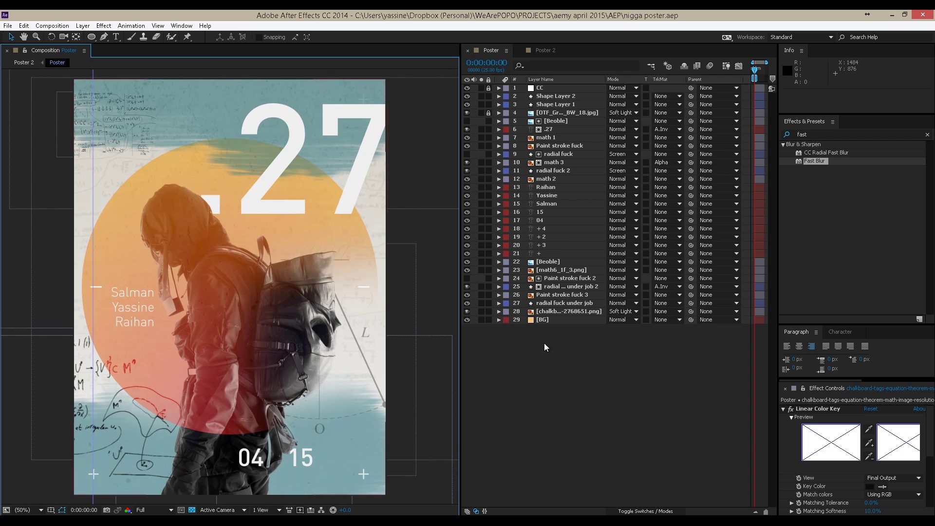
Hide the teal paint layers at the poster's bottom and save.
left_click(467, 295)
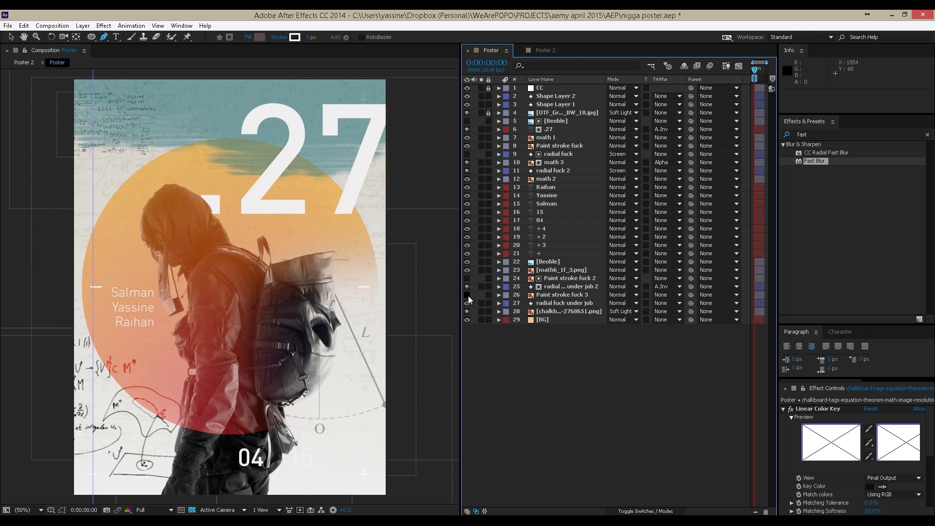
left_click(467, 153)
key("ctrl+z")
key("ctrl+z")
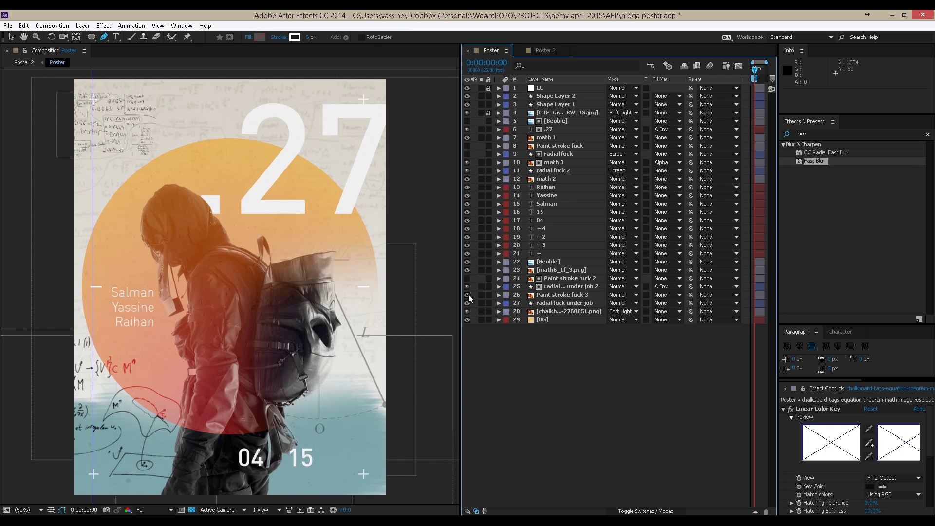
key("ctrl+shift+z")
key("ctrl+shift+z")
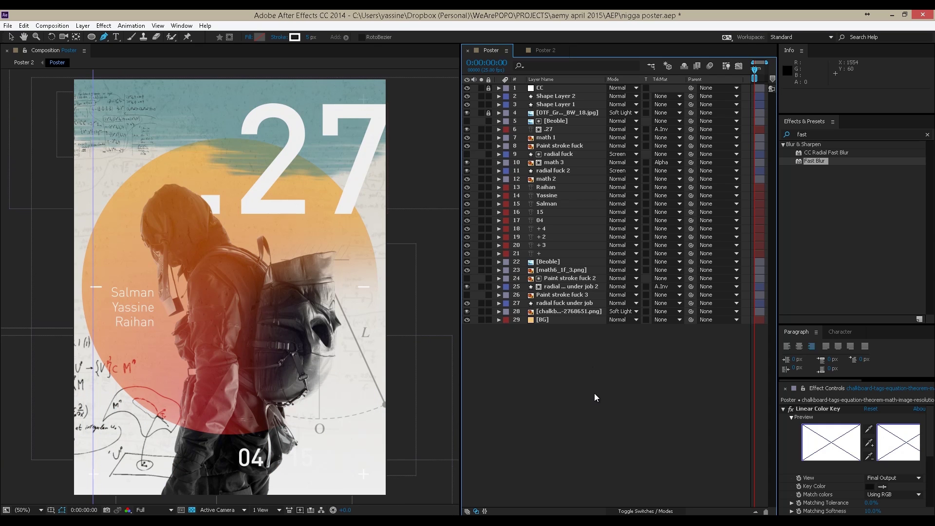
key("ctrl+s")
Move the three name layers higher in the layer stack.
left_click(131, 295)
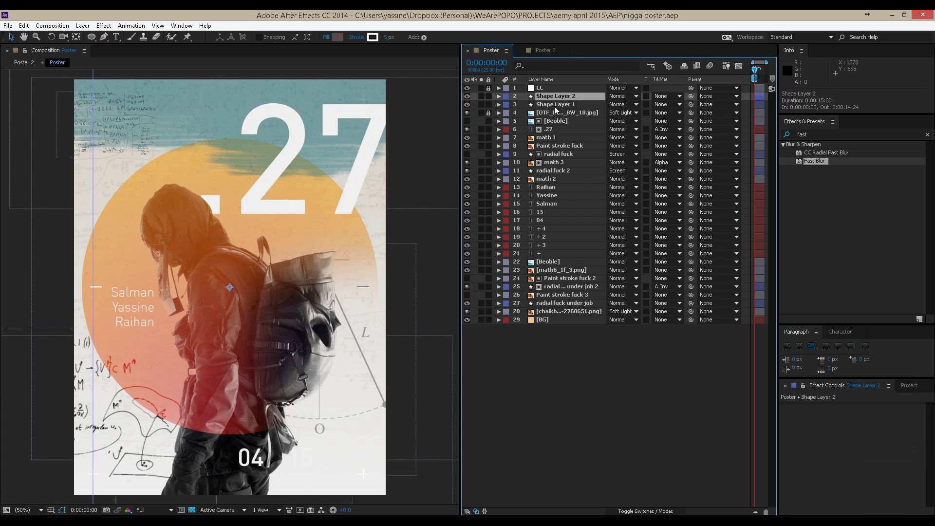
key("ctrl+z")
key("ctrl+z")
left_click(548, 143)
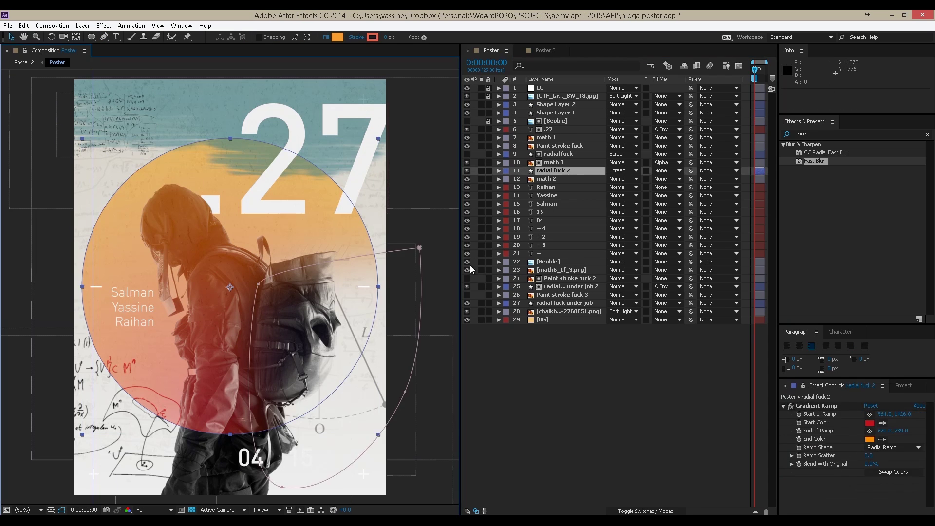
left_click(546, 204)
left_click(545, 187, "shift")
left_click_drag(546, 187, 547, 150)
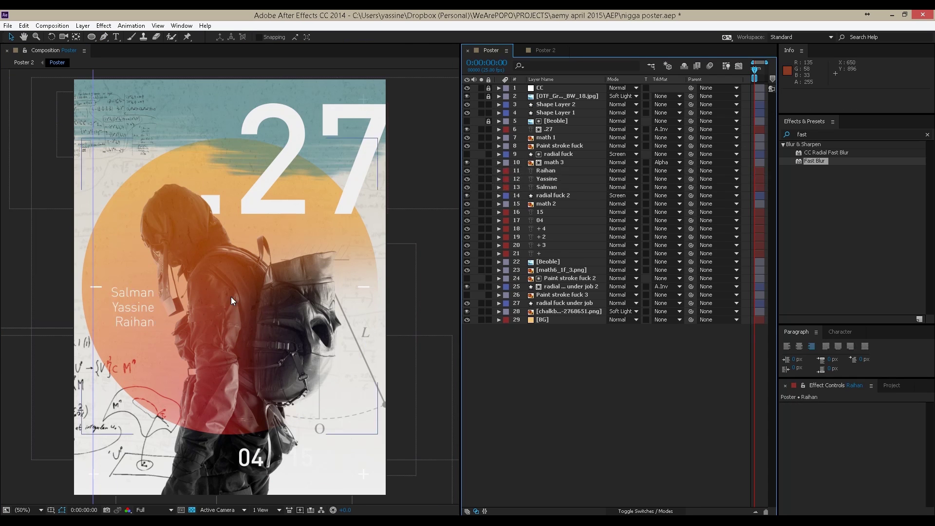
left_click(125, 298)
Change the name credits' font weight, set them to All Caps, and save.
left_click(840, 331)
left_click(811, 193)
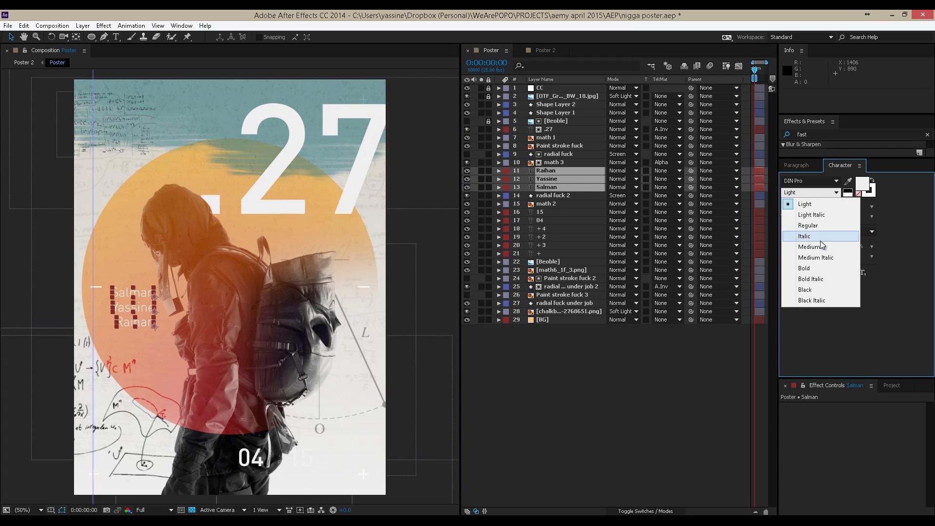
left_click(803, 236)
left_click(811, 192)
left_click(804, 253)
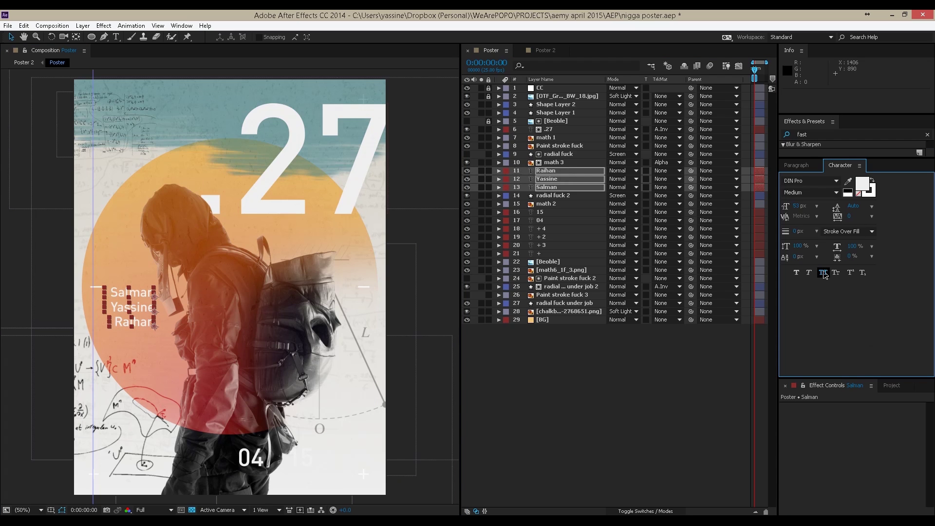
left_click(556, 380)
left_click(140, 290)
left_click(599, 385)
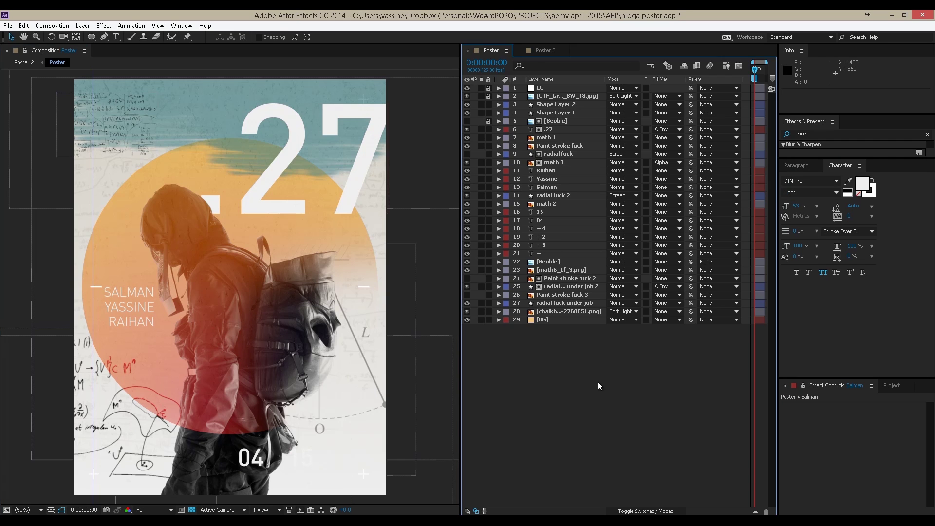
key("ctrl+s")
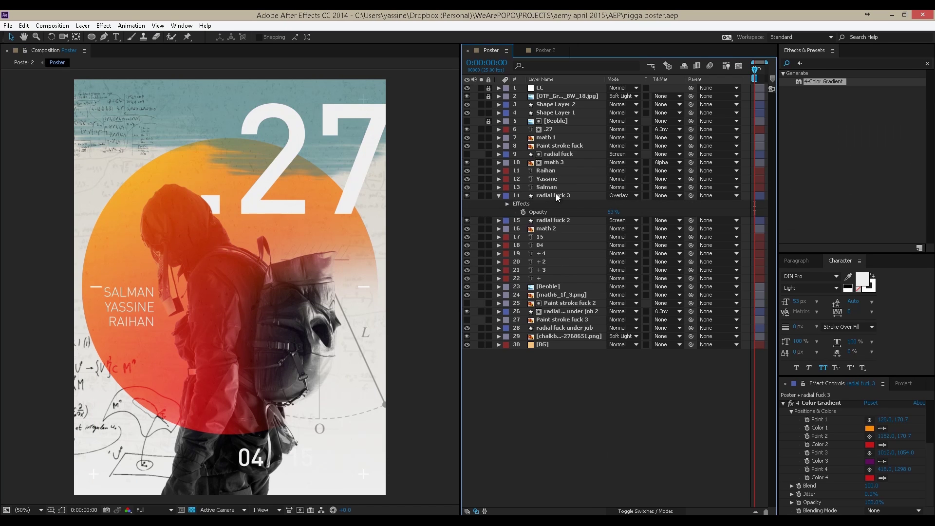
Hide the top teal paint and math 1 texture, and reset the overlay gradient layer's transform.
left_click(466, 303)
left_click(467, 138)
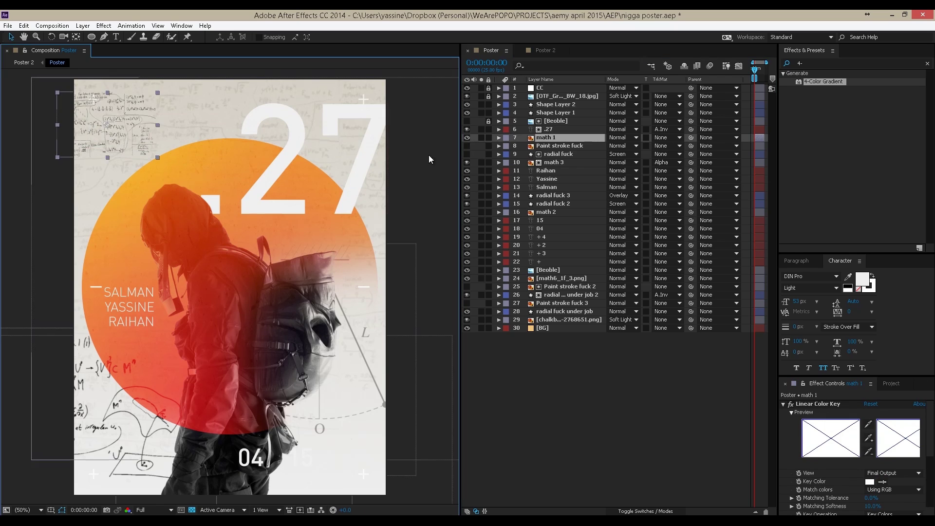
left_click(466, 145)
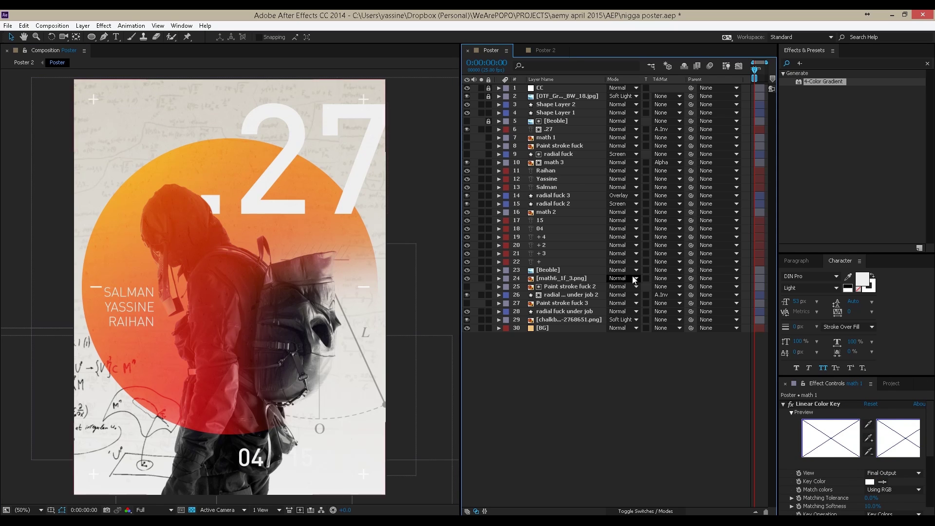
left_click(551, 195)
right_click(548, 194)
mouse_move(629, 235)
left_click(677, 235)
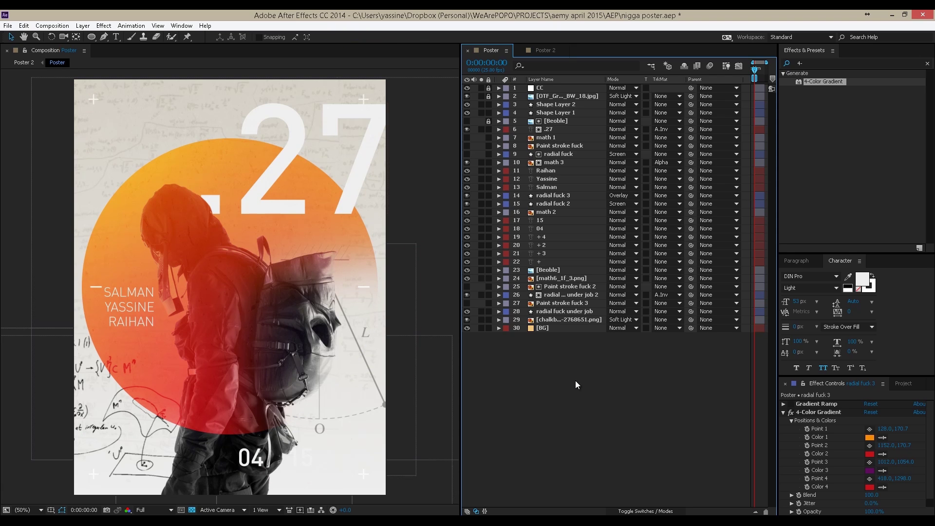
Create a 01011101 text layer in Blender Pro.
key("ctrl+s")
key("ctrl+t")
left_click(836, 276)
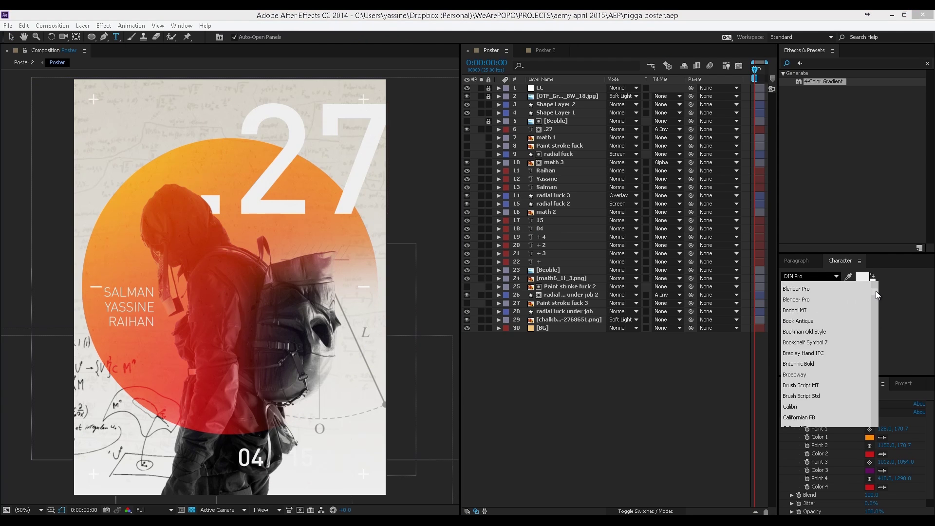
left_click(840, 278)
left_click(804, 336)
left_click(105, 176)
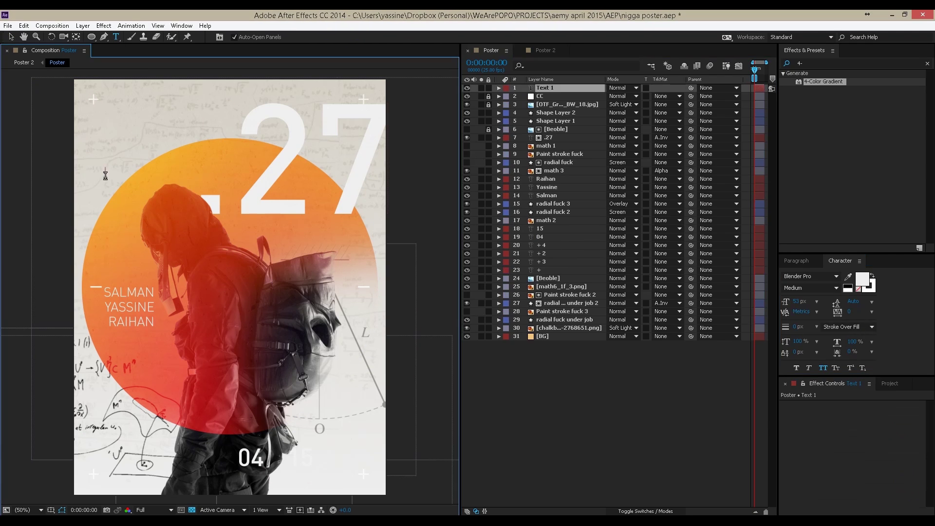
left_click(548, 89)
key("v")
Set 01011101 to Thin weight, move it beside the sun's right edge, and colour it magenta.
left_click(836, 288)
left_click(794, 295)
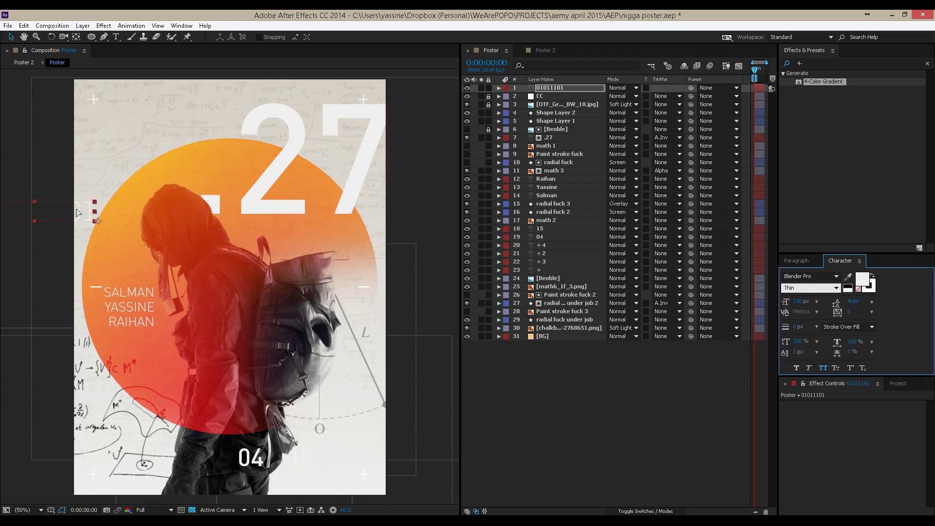
left_click_drag(76, 213, 422, 248)
left_click(848, 276)
left_click(128, 366)
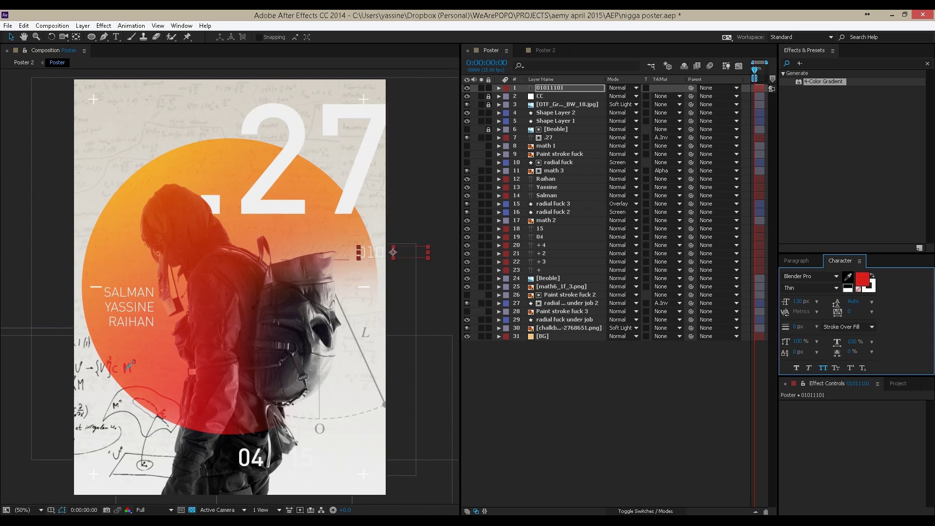
left_click(862, 278)
left_click(505, 229)
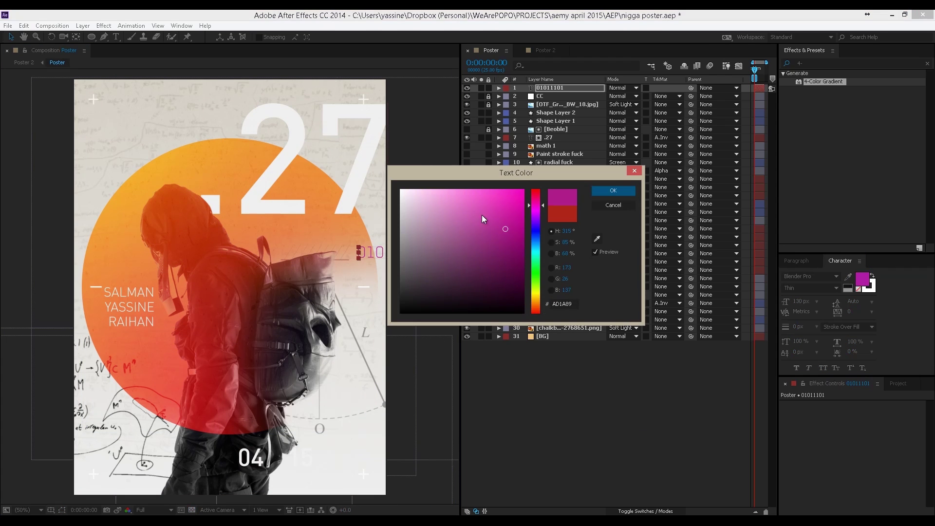
left_click(614, 191)
Make the 15 date numeral near-black, then add 04 to the selection.
left_click(546, 220)
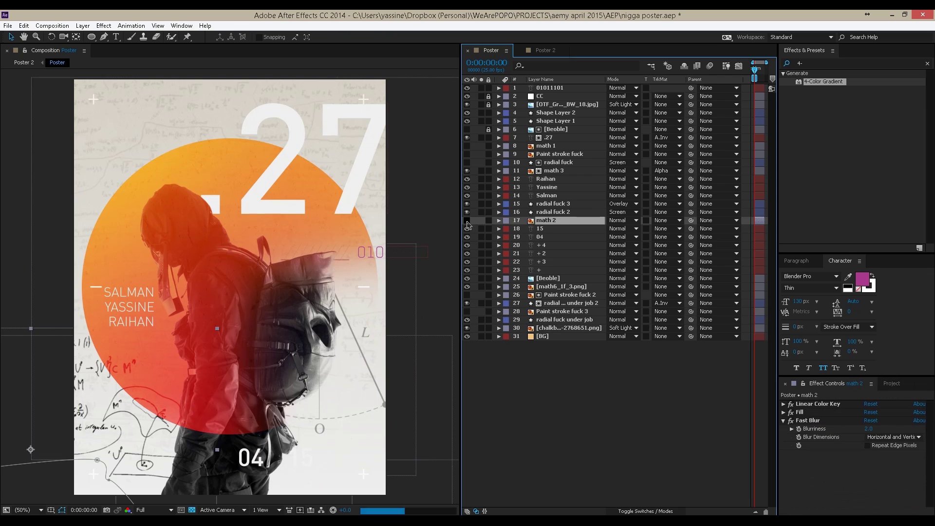
left_click(302, 458)
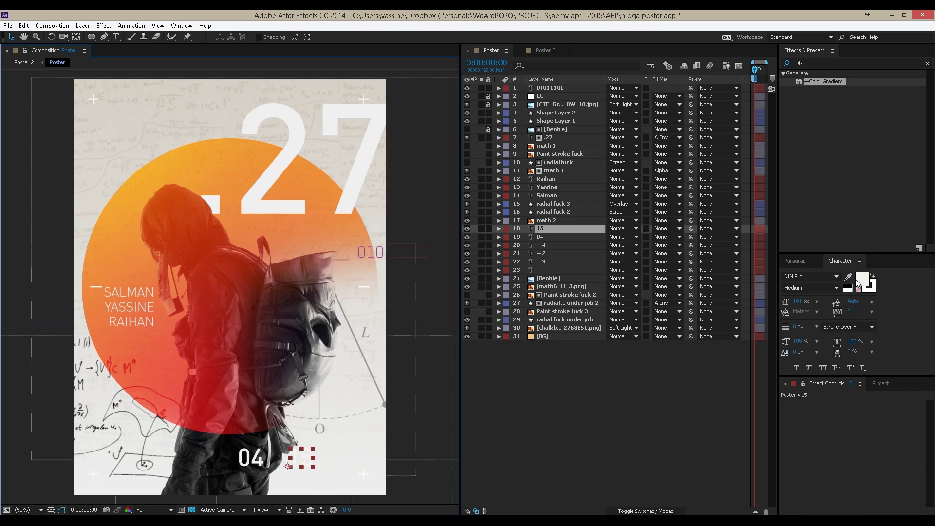
left_click(862, 279)
left_click(470, 310)
left_click(613, 205)
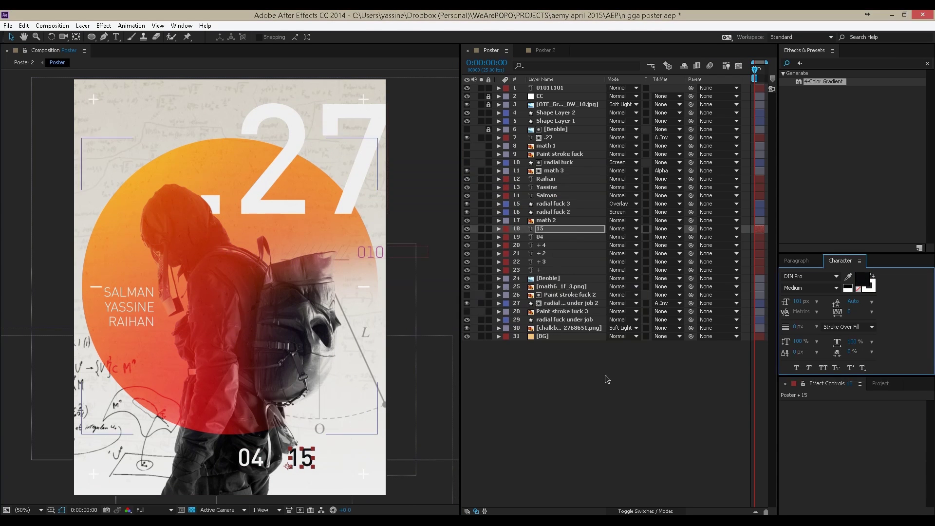
left_click(275, 459, "shift")
Duplicate the 04 date layer and try an alpha track matte on it, then undo the change.
scroll(297, 458, "up", 2)
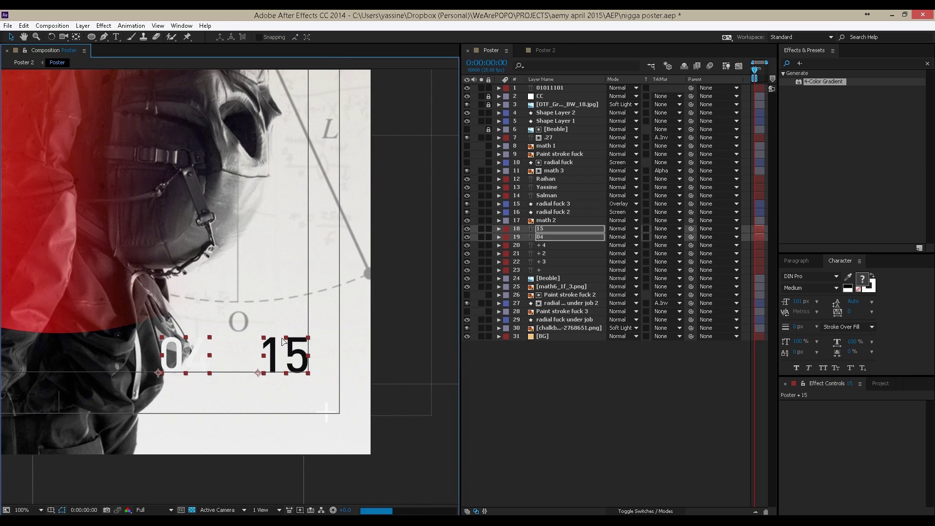
key("ctrl+z")
key("ctrl+z")
left_click(552, 287)
key("ctrl+z")
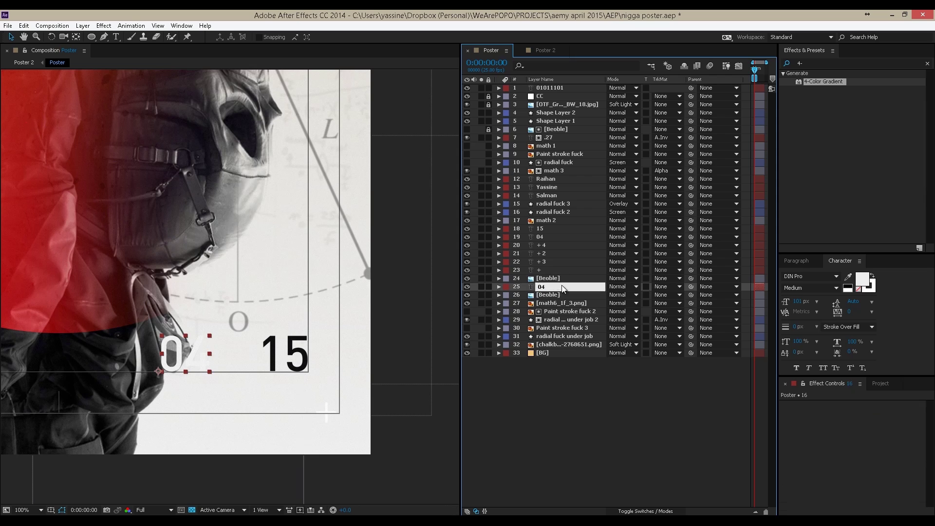
left_click(680, 286)
left_click(682, 306)
left_click(853, 288)
left_click(679, 396)
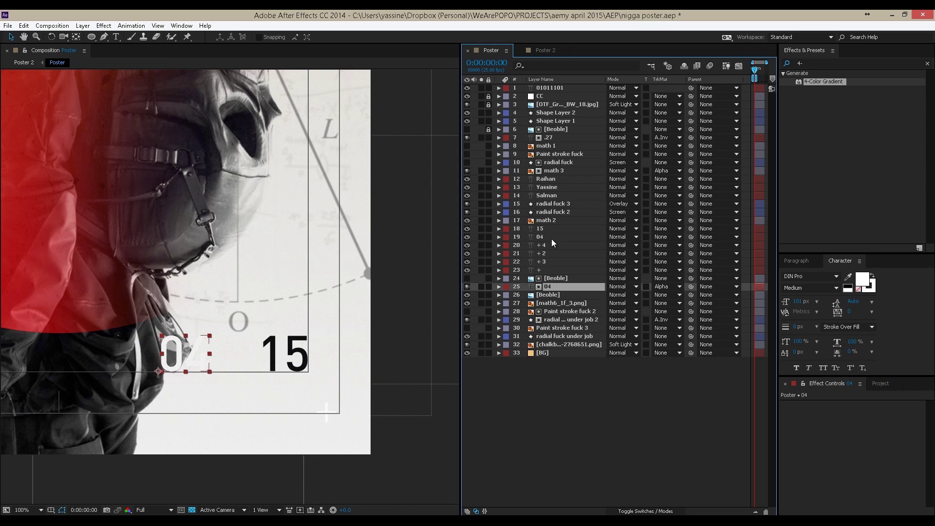
key("ctrl+z")
key("ctrl+z")
Draw a closed Pen path beside the 04 numeral, creating Shape Layer 3.
scroll(286, 336, "down", 2)
scroll(227, 291, "up", 2)
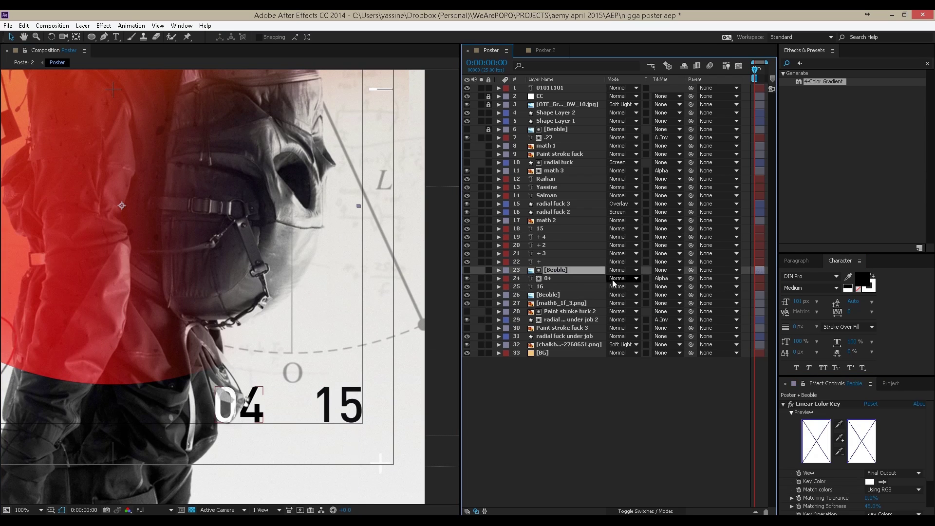
scroll(229, 419, "up", 2)
key("g")
left_click(195, 435)
left_click(194, 405)
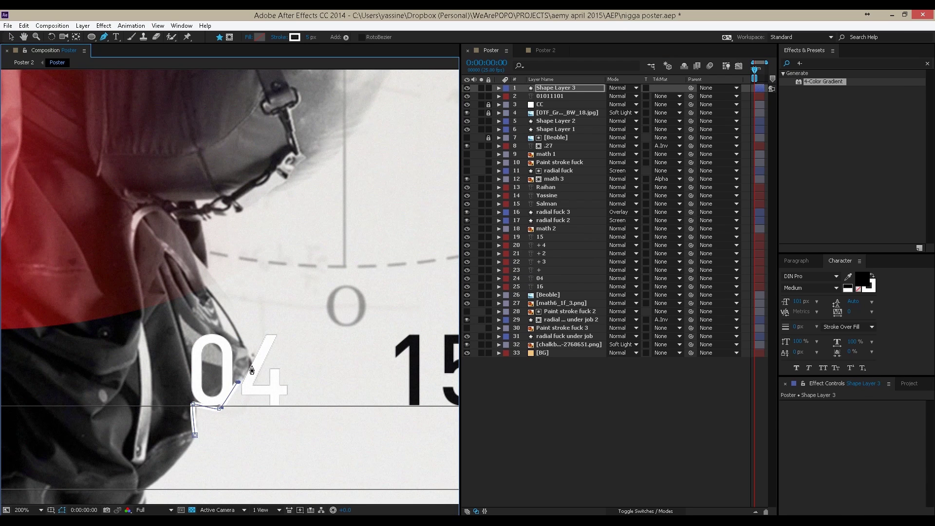
left_click(195, 434)
Place Shape Layer 3 directly above 04, use it as 04's alpha matte, and select the three name layers.
left_click_drag(555, 87, 555, 274)
left_click(680, 278)
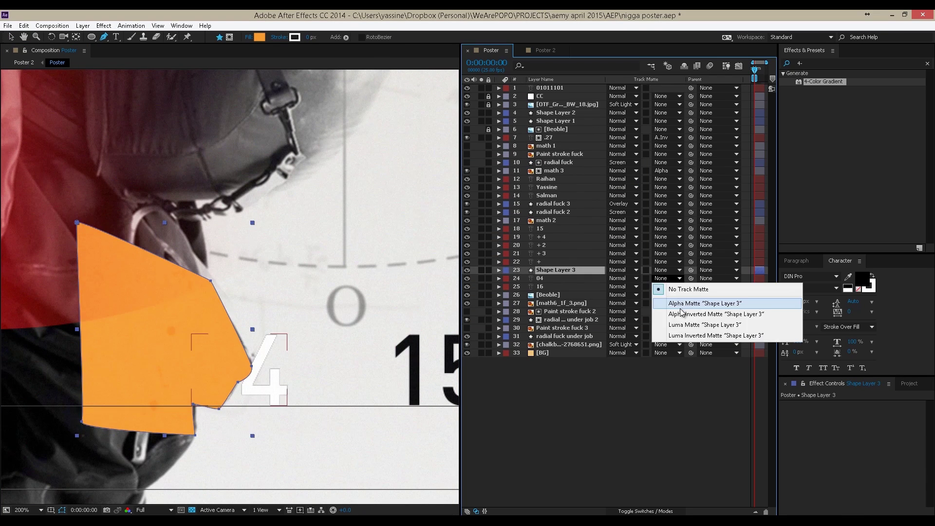
left_click(672, 302)
scroll(359, 384, "down", 2)
key("v")
left_click_drag(139, 287, 175, 133)
Add two horizontal ruler guides on the poster, hide the rulers, and save the project.
left_click(51, 510)
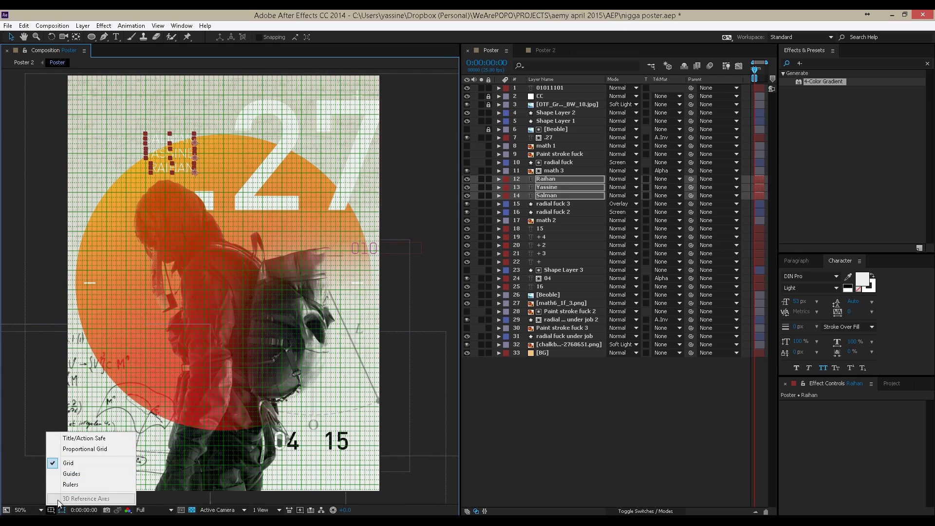
left_click(73, 455)
key("ctrl+r")
left_click_drag(200, 72, 202, 104)
left_click_drag(237, 146, 239, 224)
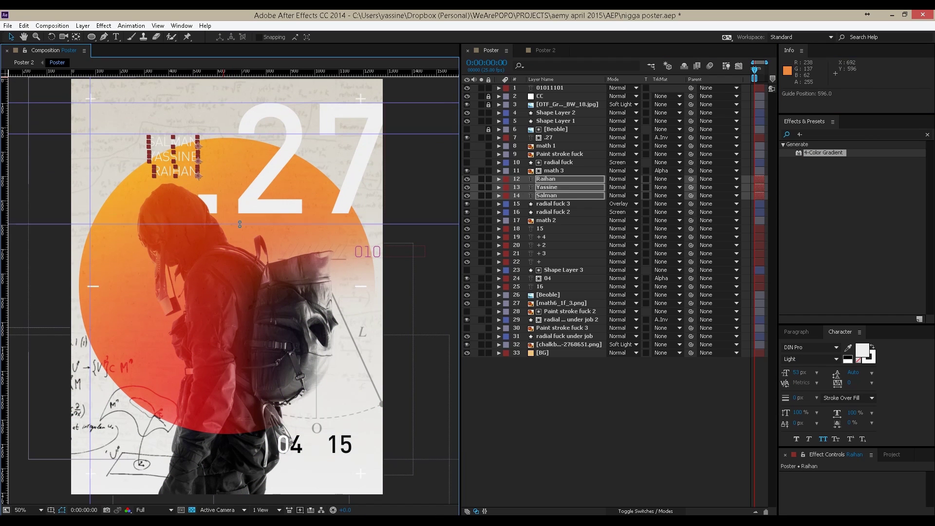
key("ctrl+r")
key("ctrl+2")
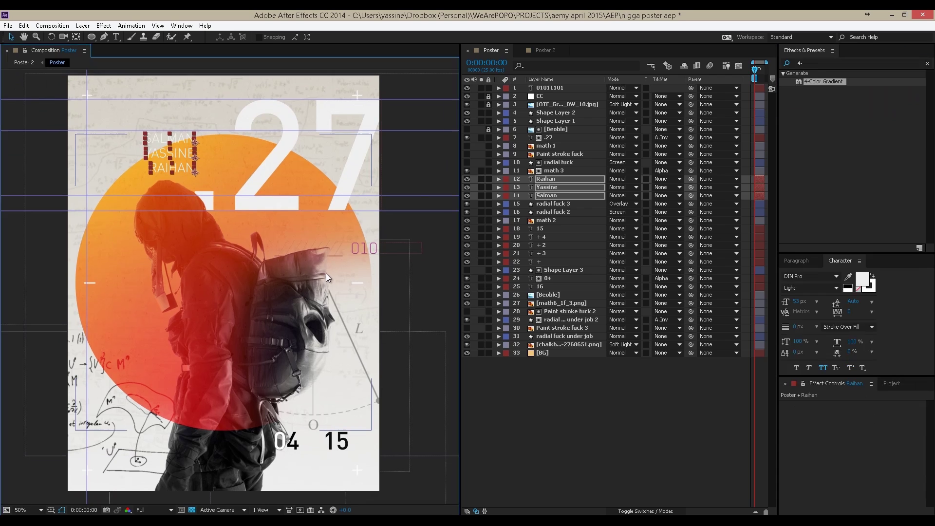
key("ctrl+s")
Duplicate the first name credit, move the copy above the names as AEMY, and size it 174 px.
left_click(167, 139)
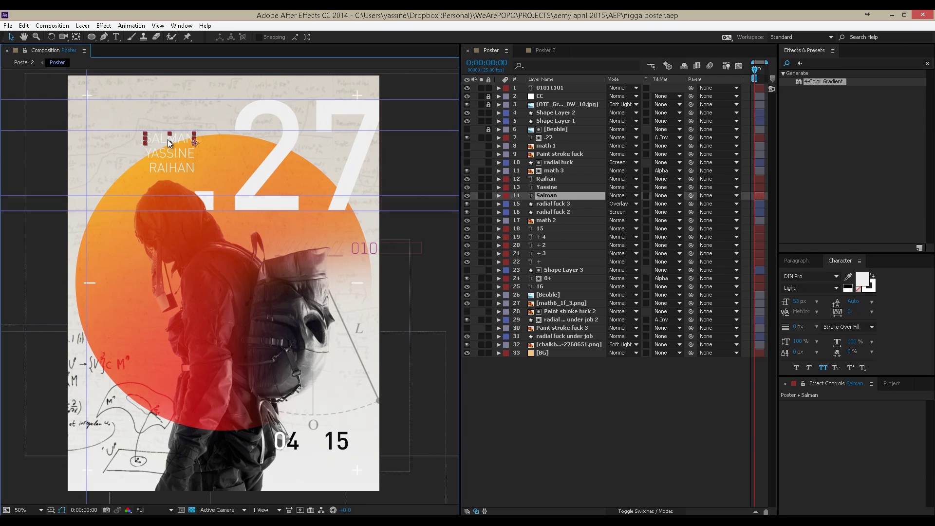
key("ctrl+d")
left_click_drag(175, 150, 107, 125)
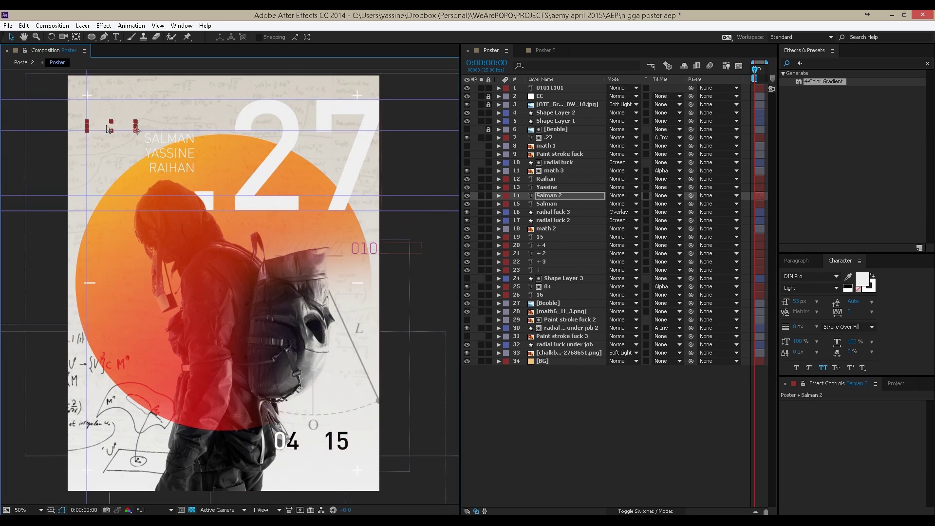
key("Escape")
key("ctrl+]")
key("ctrl+]")
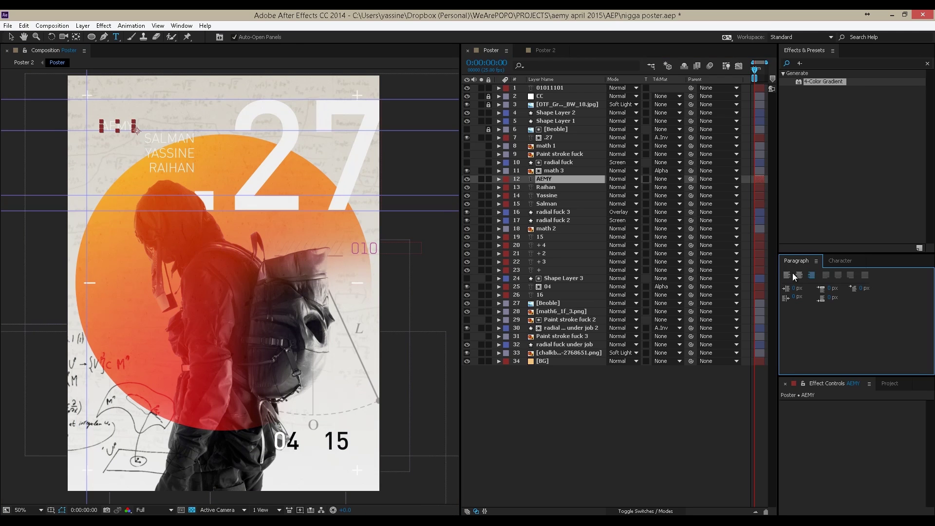
key("v")
key(".")
key("comma")
key("period")
key("comma")
key("ctrl+s")
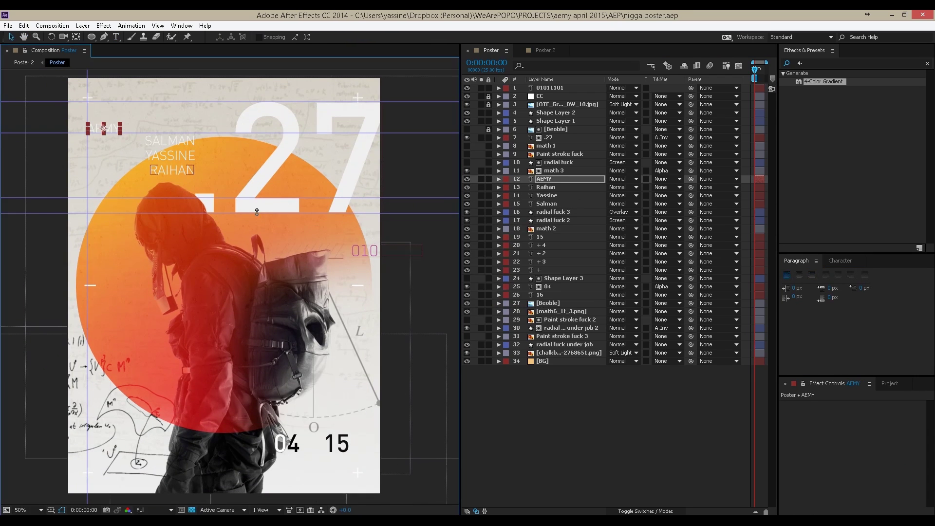
left_click(840, 261)
left_click_drag(798, 301, 852, 295)
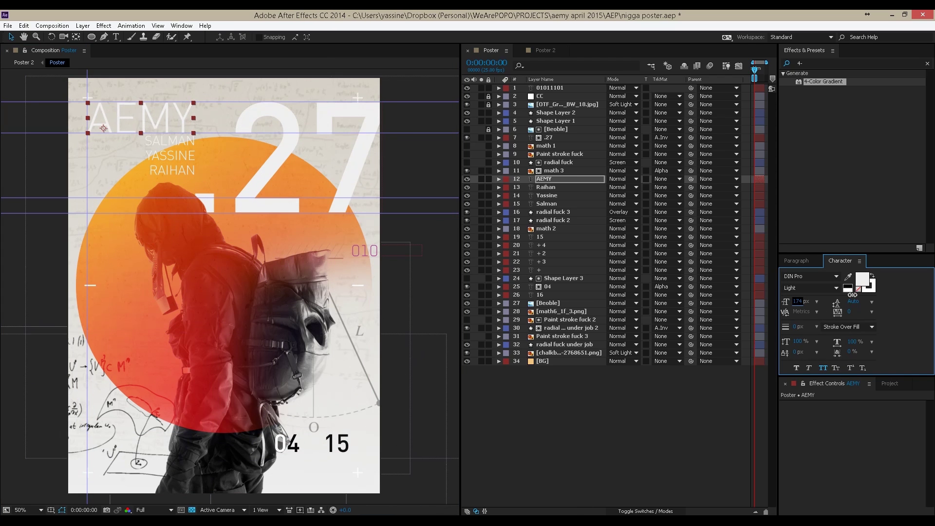
Select the three name credits and add a vertical guide along their left edge.
left_click(168, 142)
left_click(171, 155, "shift")
left_click(171, 170, "shift")
key("ctrl+r")
key("ctrl+2")
left_click_drag(4, 179, 197, 180)
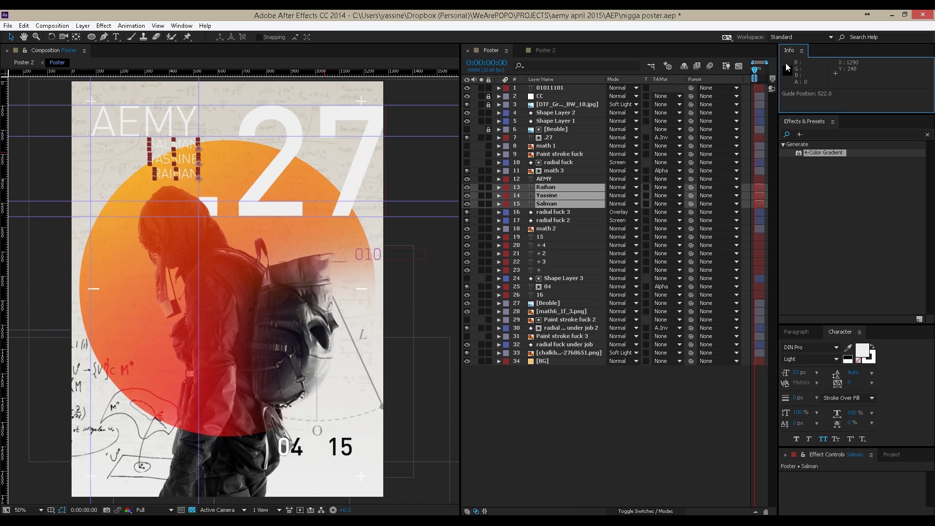
key("ctrl+2")
key("period")
key("period")
key("comma")
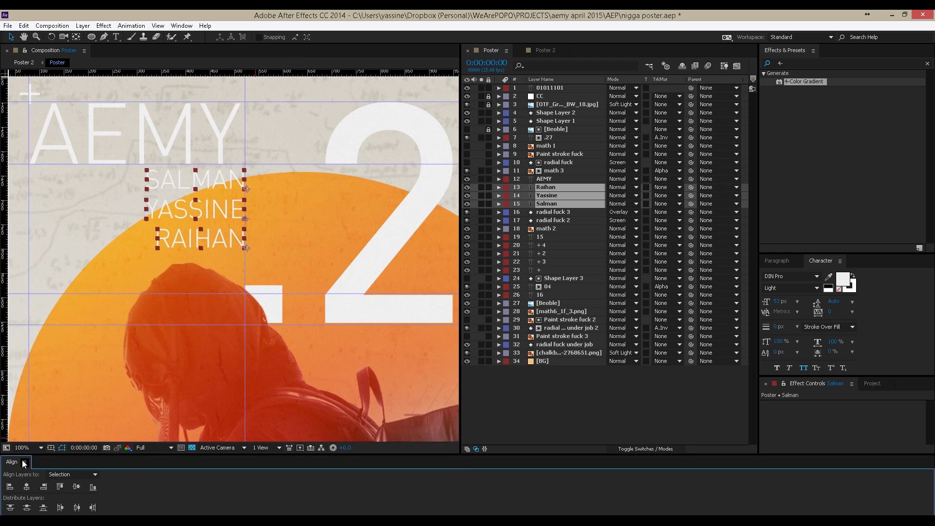
left_click(23, 461)
Select the AEMY title together with the name credits below it.
left_click(187, 147)
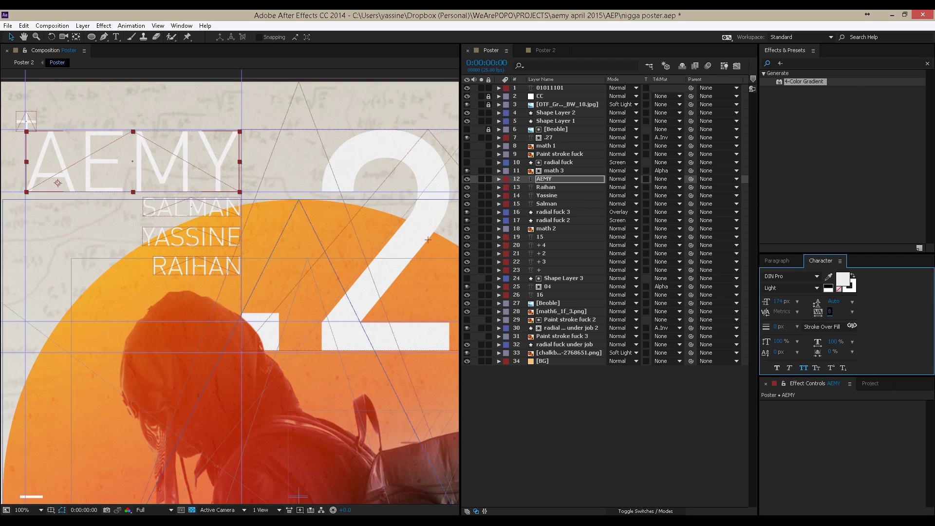
left_click_drag(126, 194, 289, 220)
key("comma")
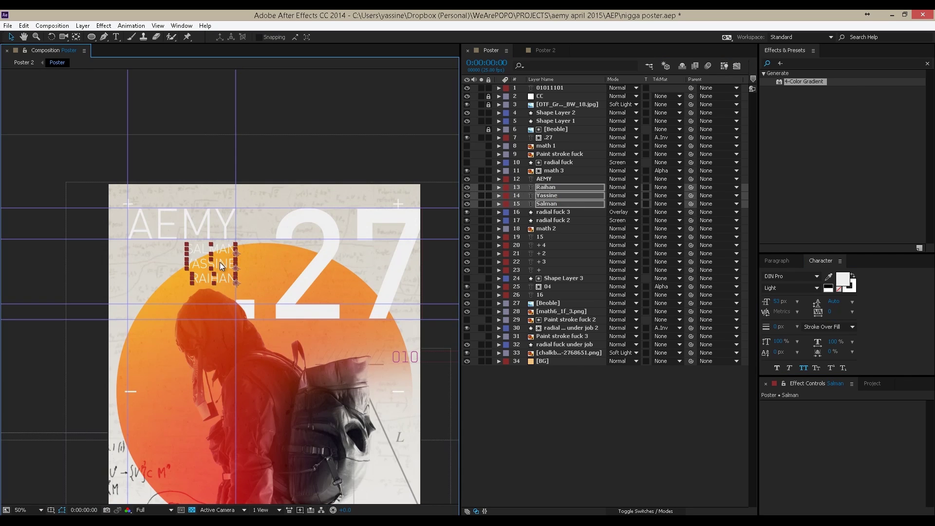
key("period")
Add a bracketed studio credit after each of the three names.
key("comma")
key("ctrl+t")
left_click(182, 249)
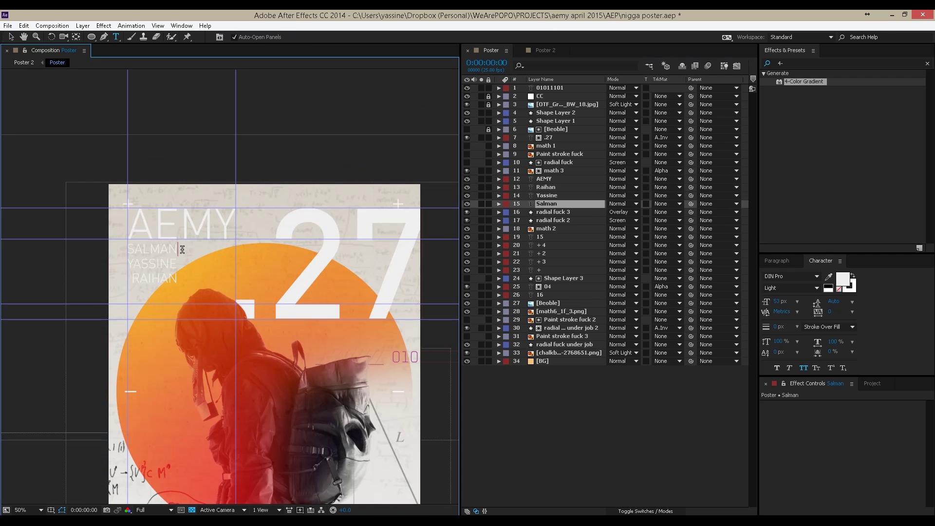
type(")")
left_click(177, 263)
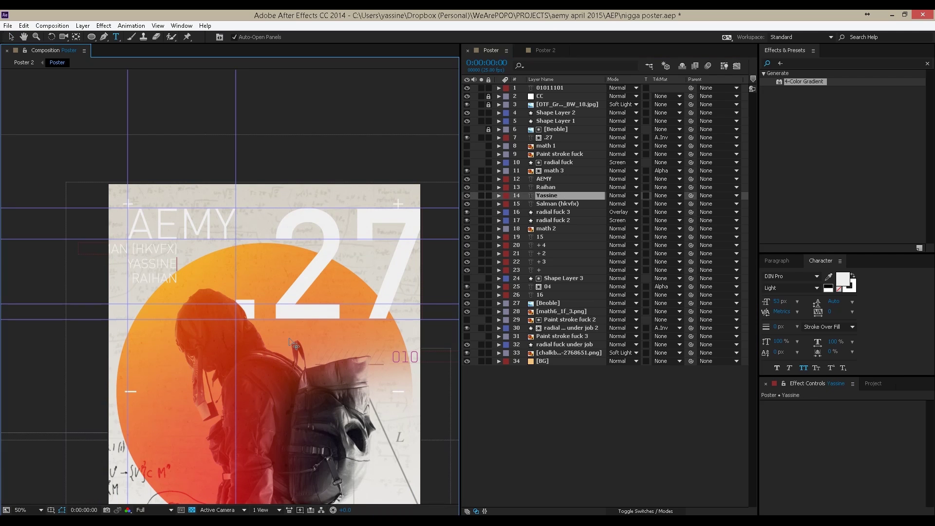
left_click(178, 278)
type("(")
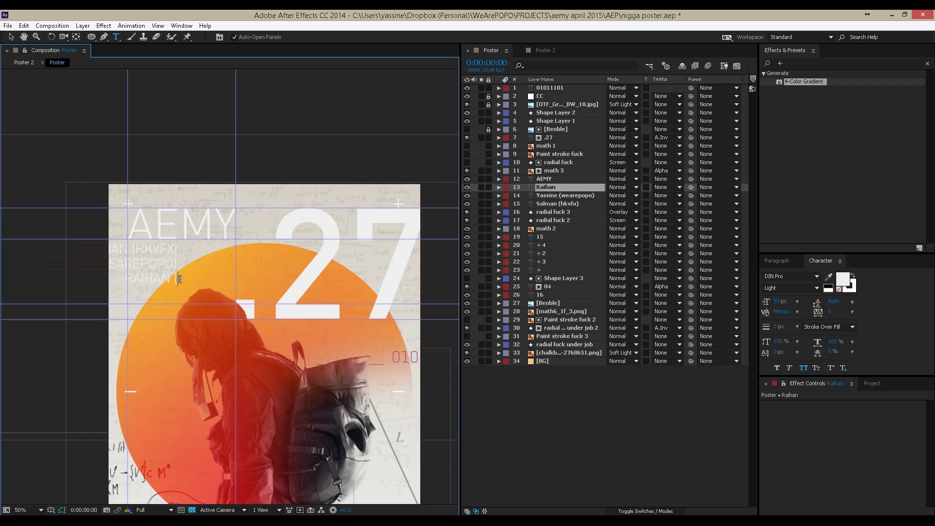
Shift the three name layers to the right and set their font size to 40 px.
left_click(556, 203, "shift")
key("v")
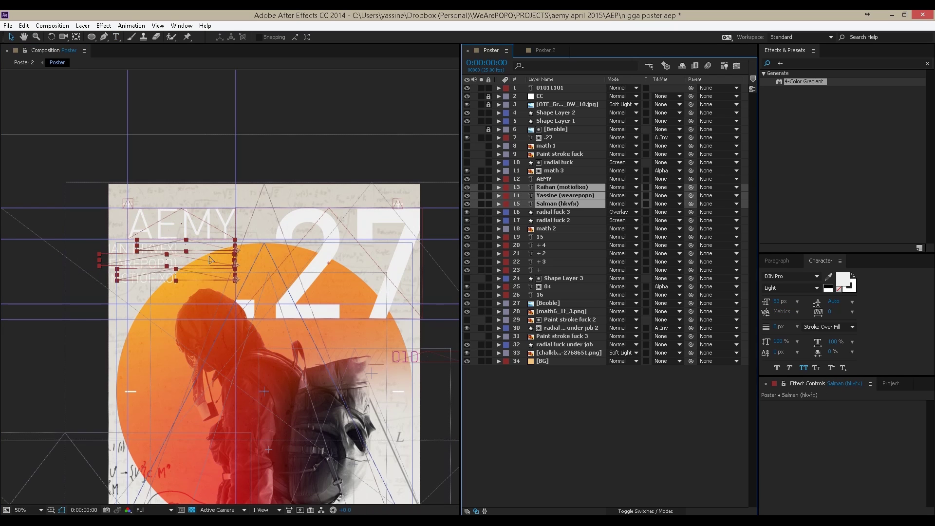
left_click_drag(149, 261, 208, 257)
left_click(779, 301)
type("40")
key("Return")
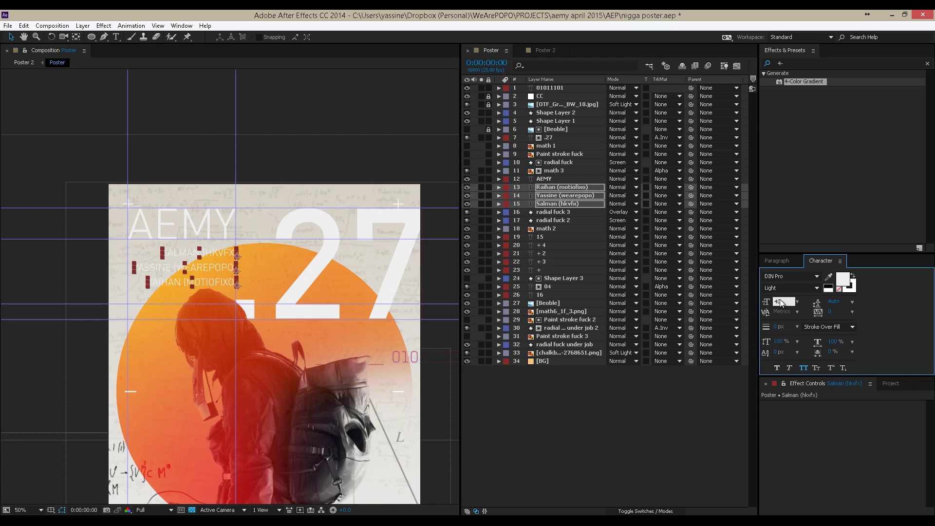
Fit the whole poster in the view and select the first name layer.
left_click(50, 510)
left_click(63, 475)
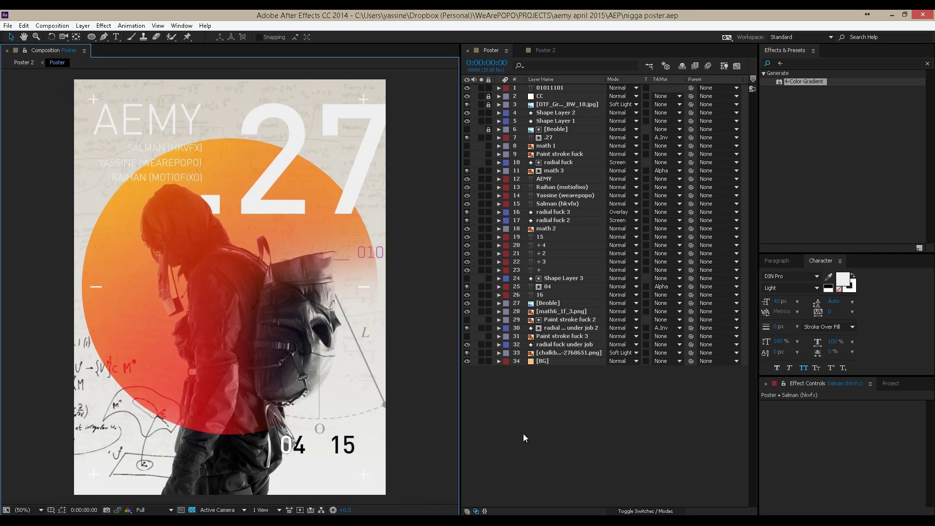
left_click(560, 213)
left_click(558, 204)
Duplicate and precompose the three names, then matte them with a duplicated gradient layer above.
left_click(556, 187, "shift")
key("ctrl+d")
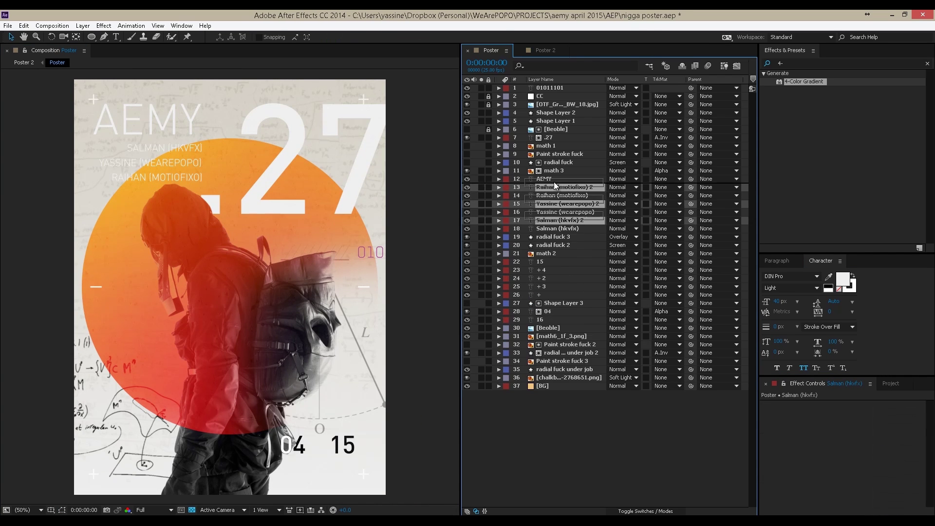
key("ctrl+shift+c")
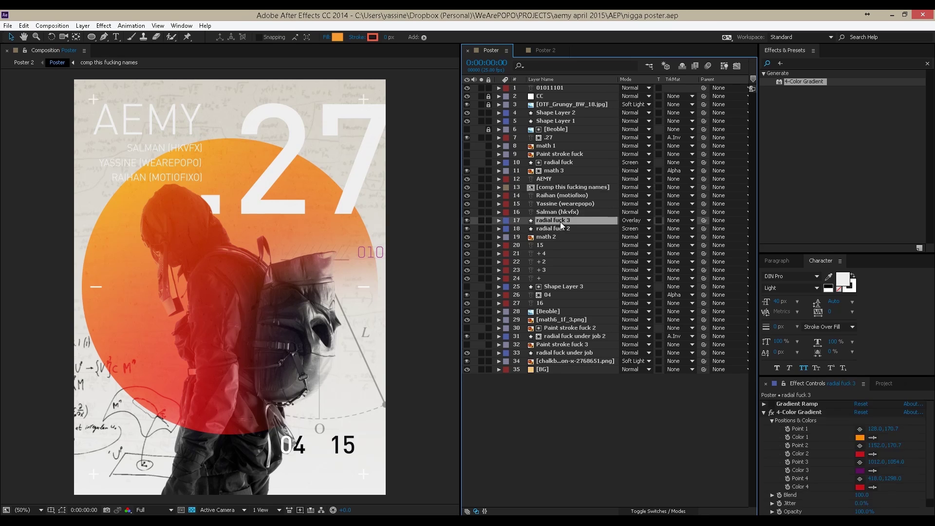
key("ctrl+d")
left_click_drag(555, 220, 563, 191)
left_click(679, 196)
left_click(691, 207)
left_click(481, 195)
Apply a Fill effect to the names comp with a softer red colour.
left_click(192, 510)
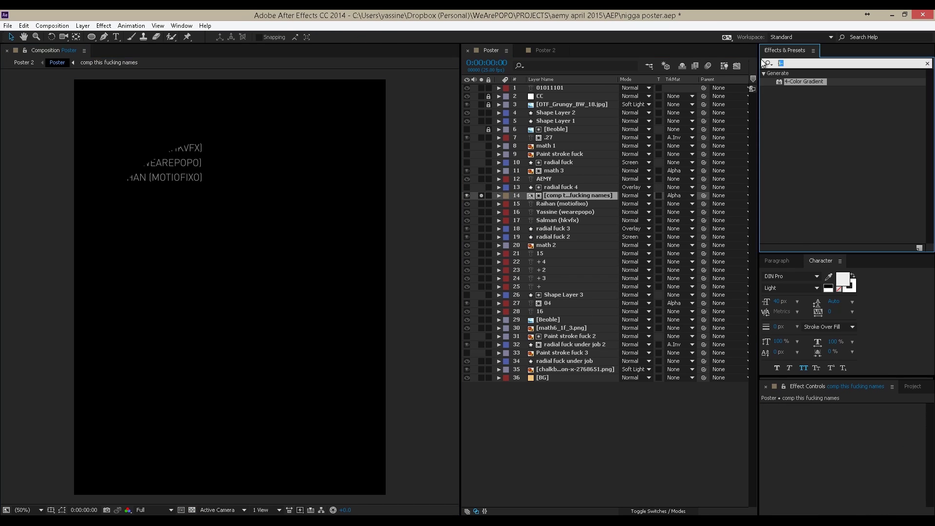
left_click(828, 63)
type("fill")
double_click(788, 89)
left_click(482, 196)
left_click(860, 432)
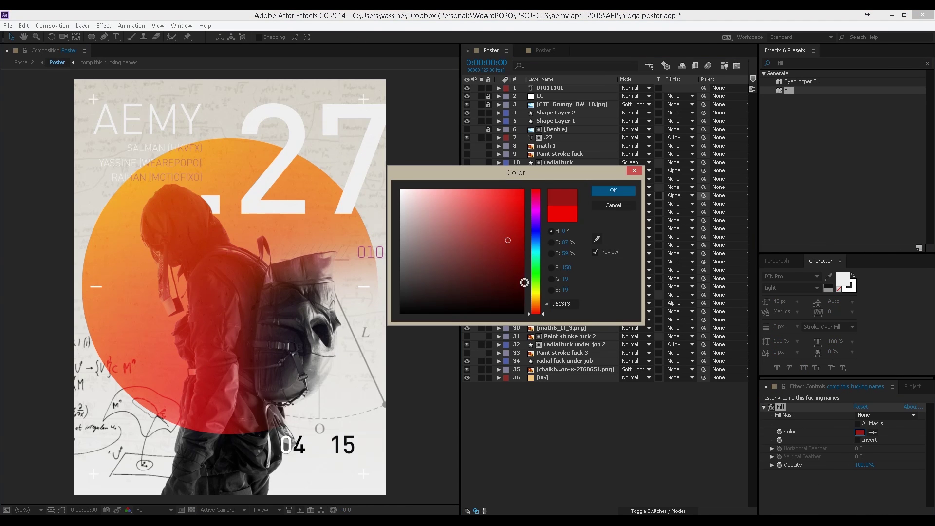
left_click(501, 206)
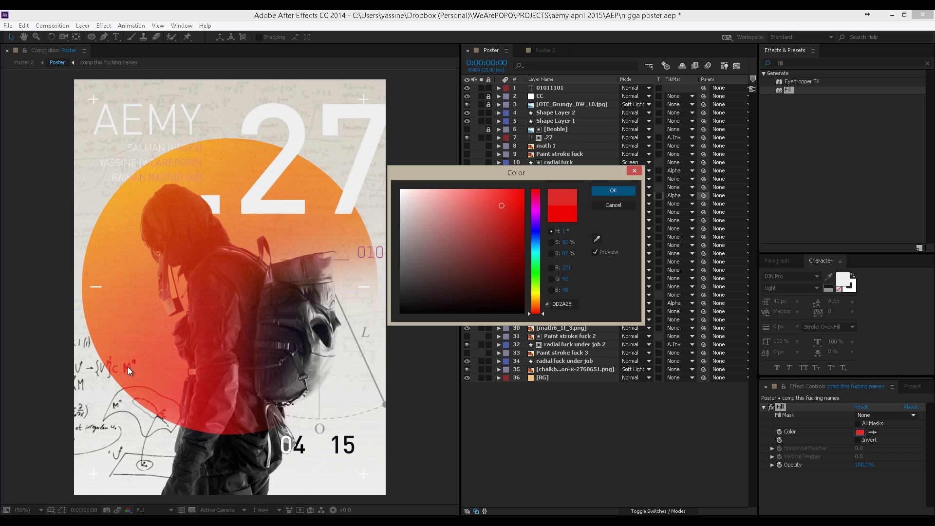
left_click(612, 191)
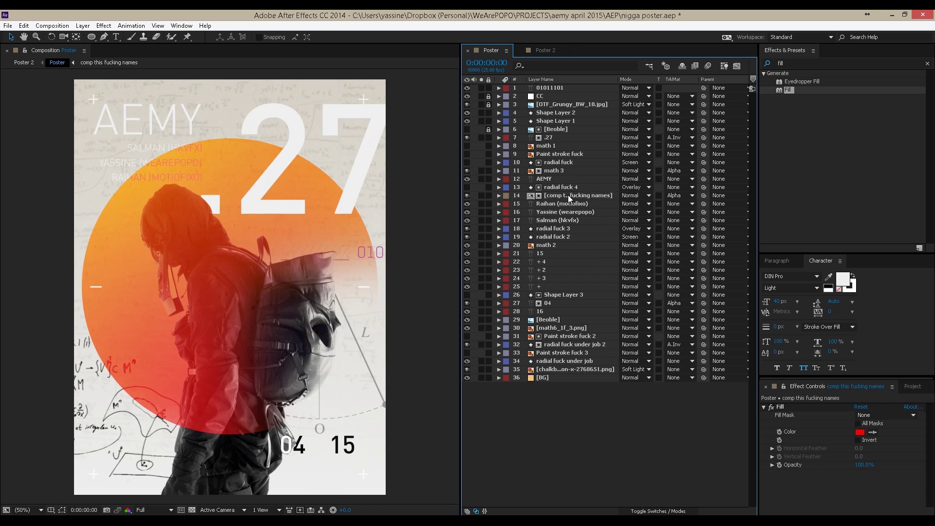
Open the names precomp and switch between the Poster, Poster 2 and names comps.
double_click(171, 176)
left_click(489, 50)
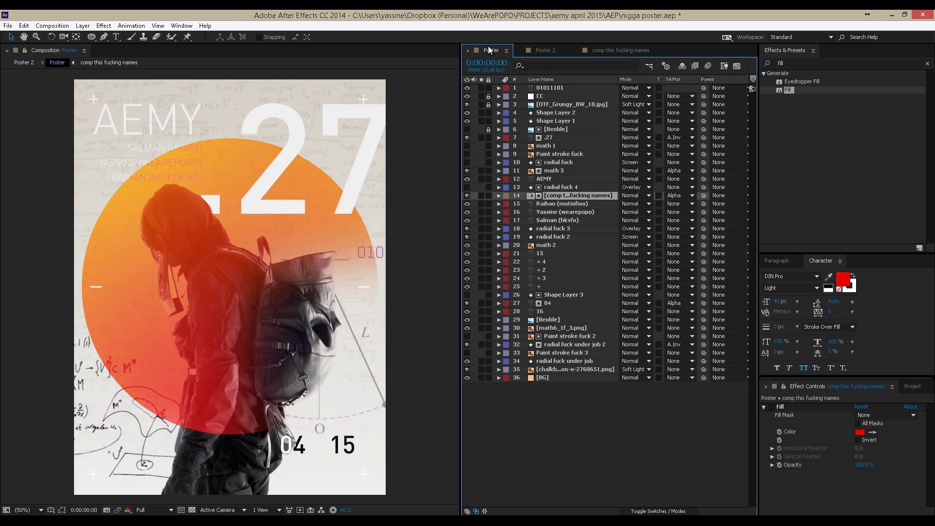
left_click(540, 51)
left_click(619, 50)
left_click(594, 48)
left_click(582, 50)
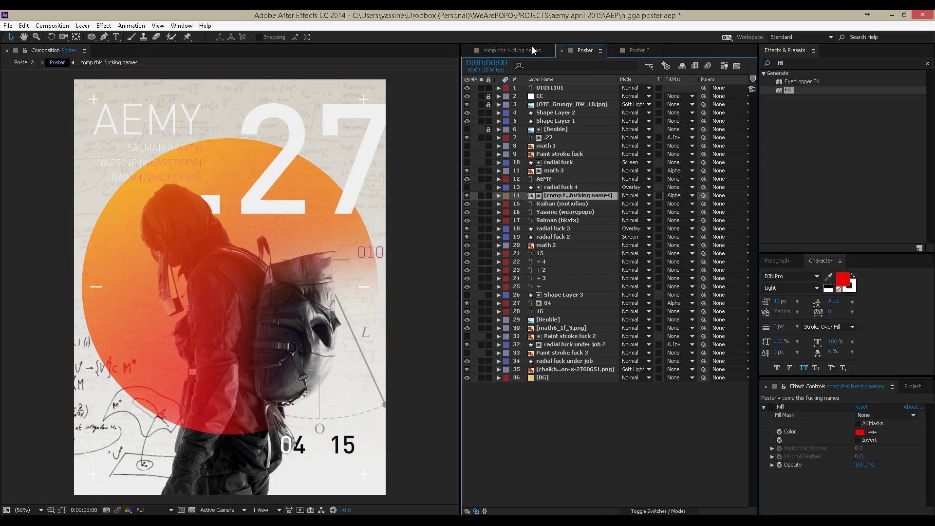
key("shift+Escape")
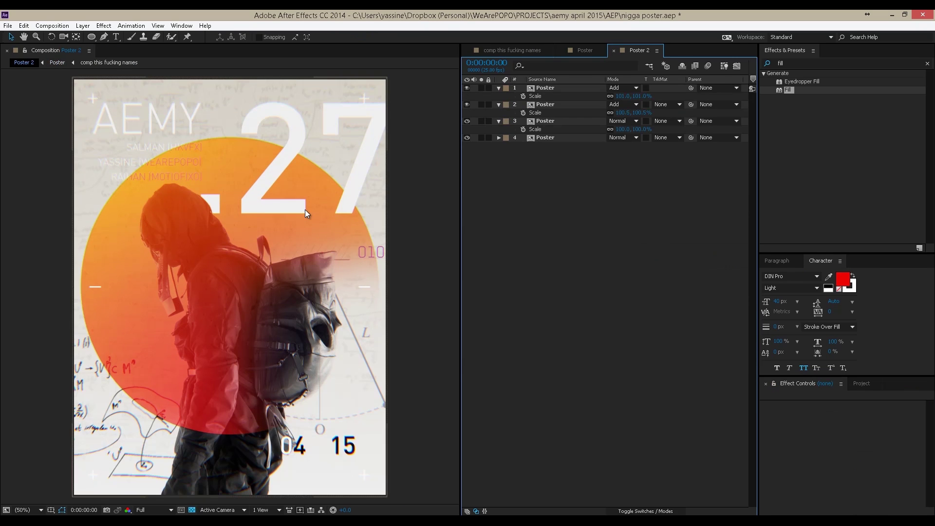
key("shift+Escape")
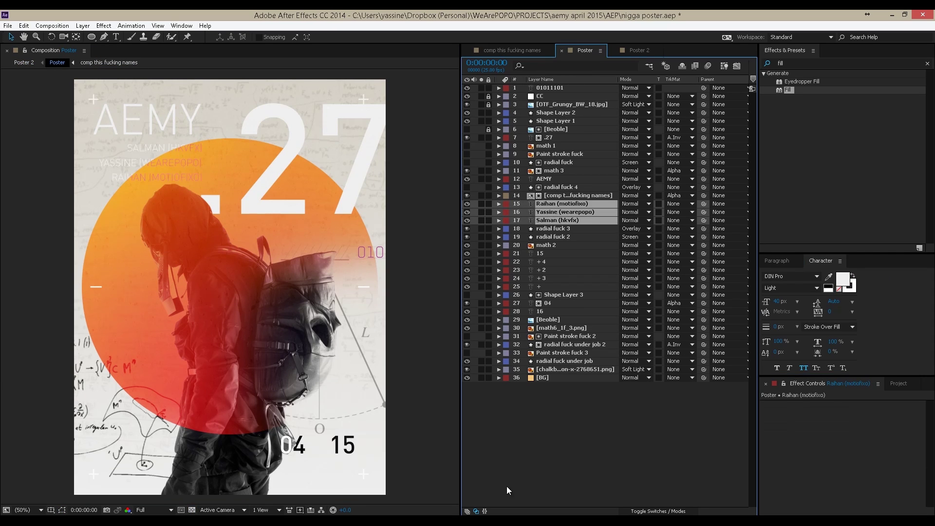
Duplicate the gradient and names comp, giving the copy an inverted alpha matte and white fill.
left_click(575, 196)
left_click(560, 187, "shift")
key("ctrl+d")
left_click(575, 195)
left_click(680, 196)
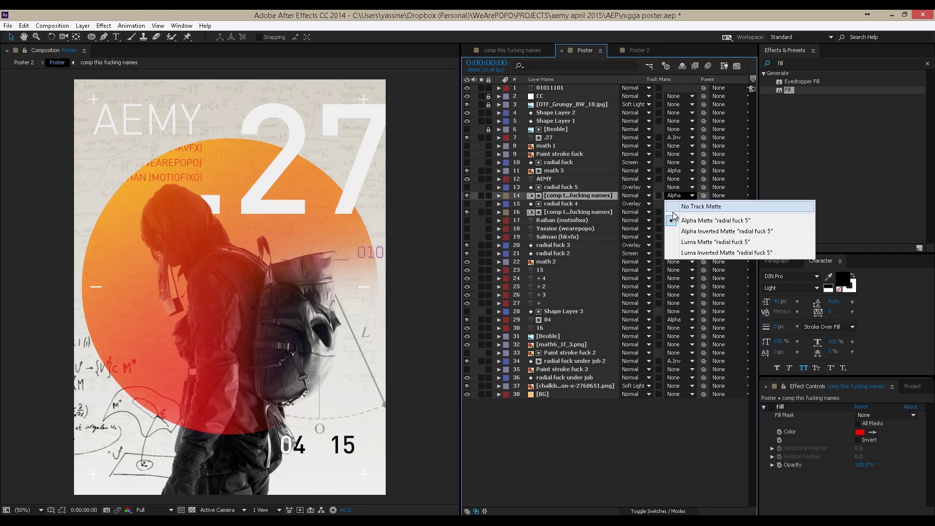
left_click(710, 211)
left_click(782, 407)
left_click(860, 432)
left_click(402, 185)
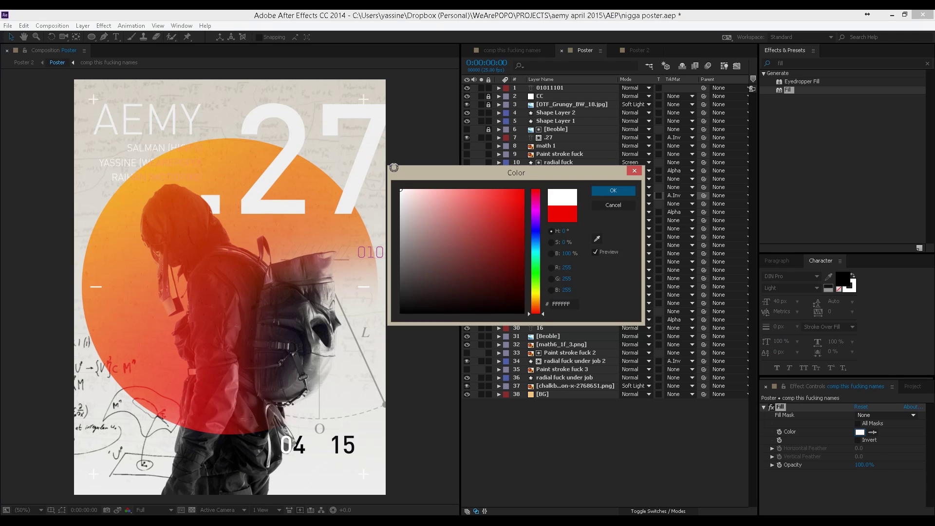
key("Return")
left_click(560, 197)
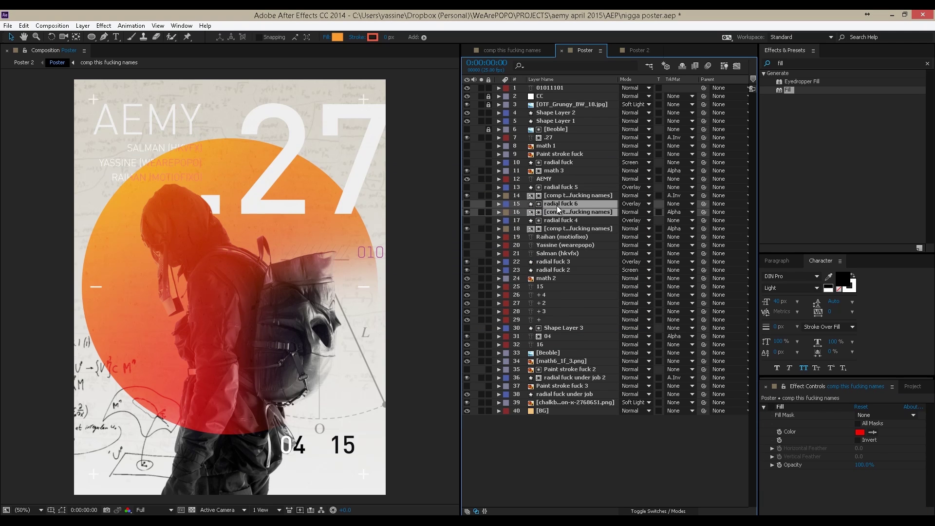
Solo the credit names, set radial fuck 4 blending to Normal, then unsolo.
left_click(481, 195)
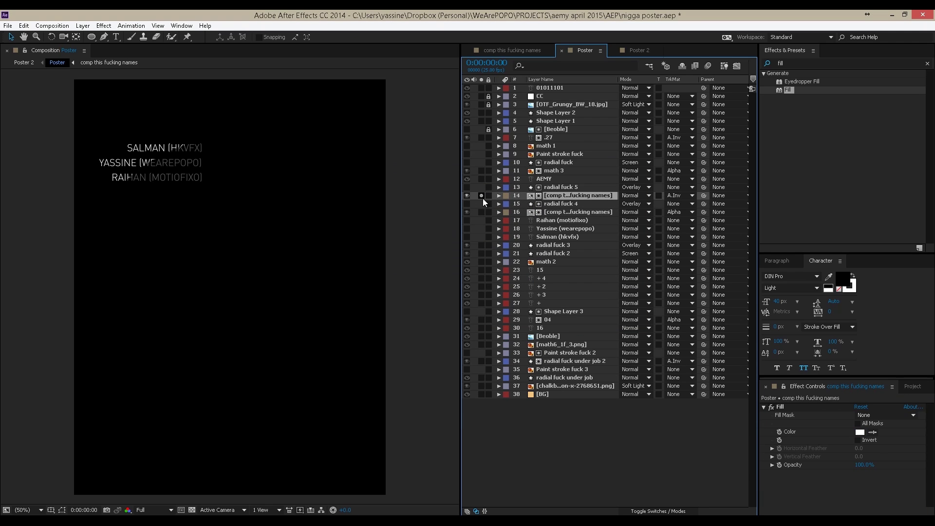
left_click(633, 204)
left_click(648, 209)
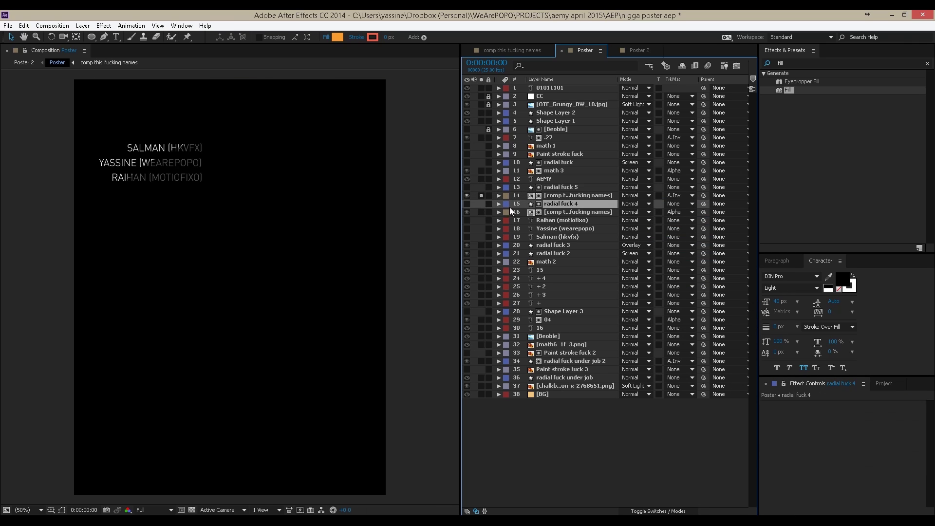
left_click(679, 204)
left_click(516, 187)
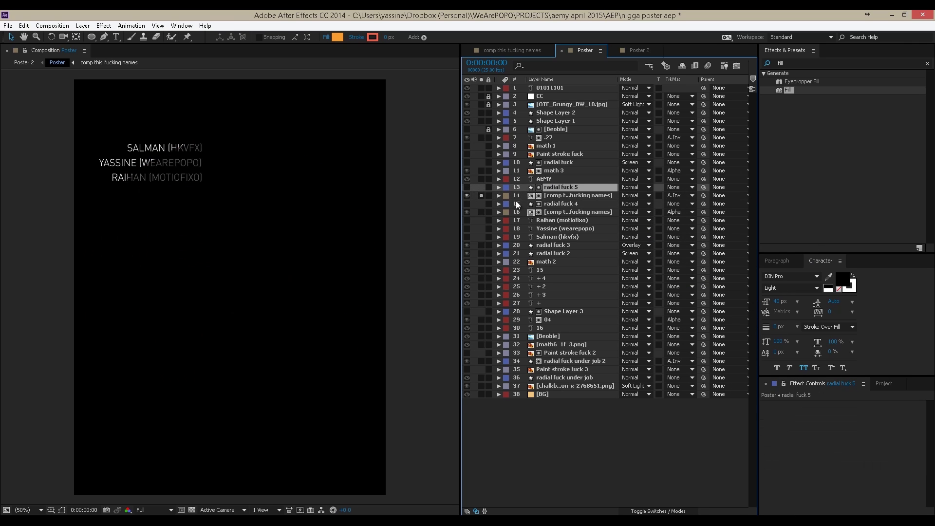
left_click(481, 196)
left_click(565, 196)
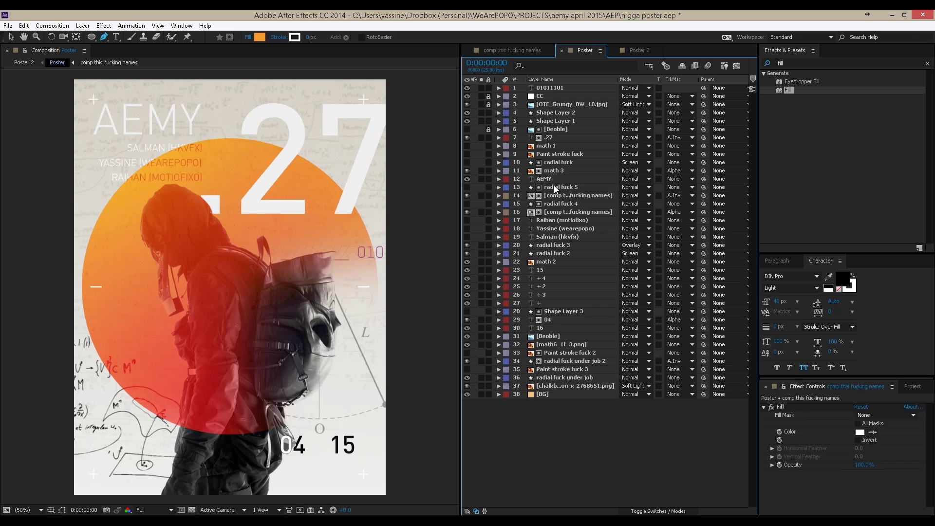
Hide the pink credit-name layers 14 and 16.
left_click(575, 212, "shift")
left_click(467, 195)
left_click(466, 211)
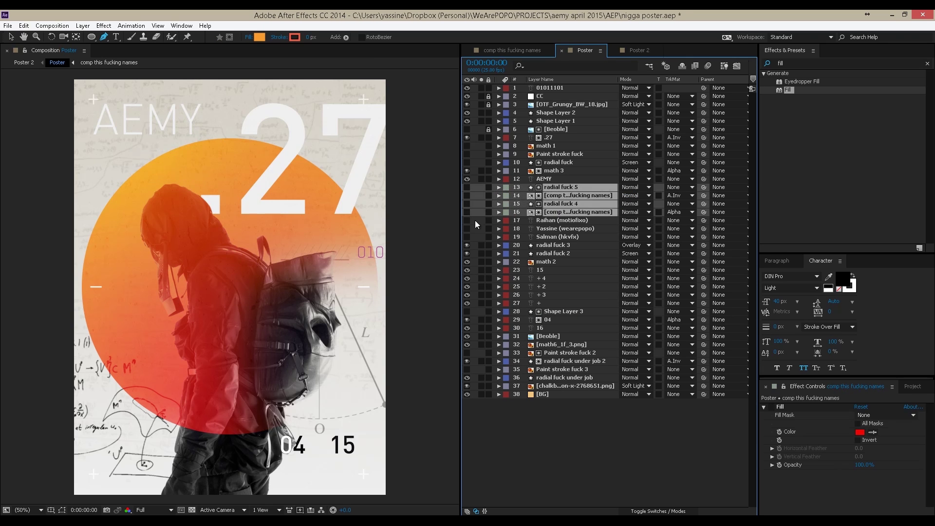
Make the three credit name text layers visible.
left_click(560, 220)
left_click_drag(467, 220, 466, 236)
left_click_drag(91, 36, 112, 42)
scroll(132, 116, "up", 2)
Draw a black-filled rectangle over the SALMAN name and position it as the first bar.
key("ctrl+apostrophe")
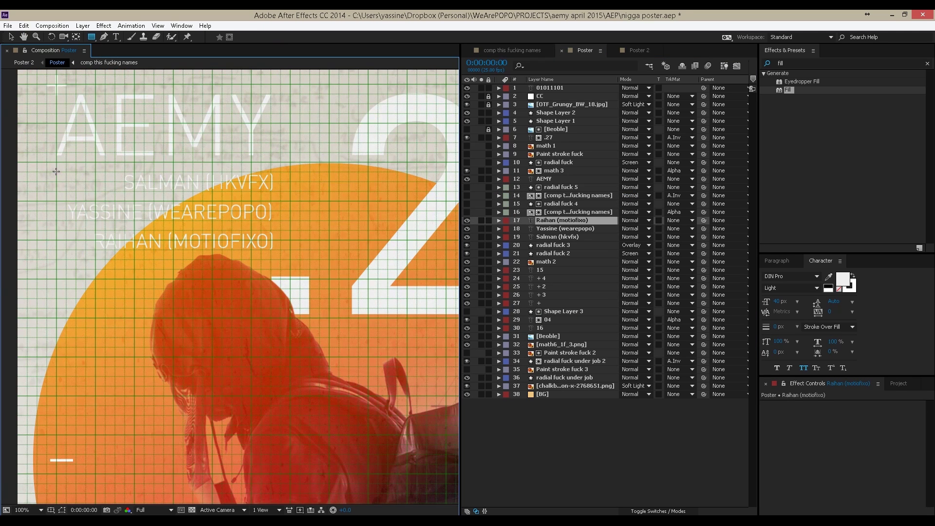
left_click(256, 37)
key("Return")
left_click_drag(105, 174, 272, 192)
key("v")
key("period")
left_click(190, 236)
left_click_drag(147, 78, 245, 299)
Duplicate the bar for the second and third names, shorten the third, and move the bars beneath the text layers.
key("ctrl+d")
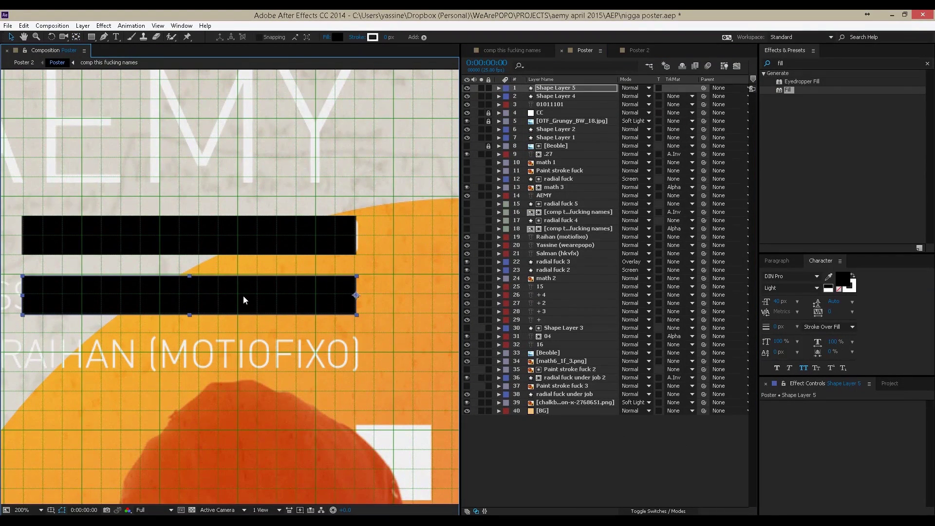
key("comma")
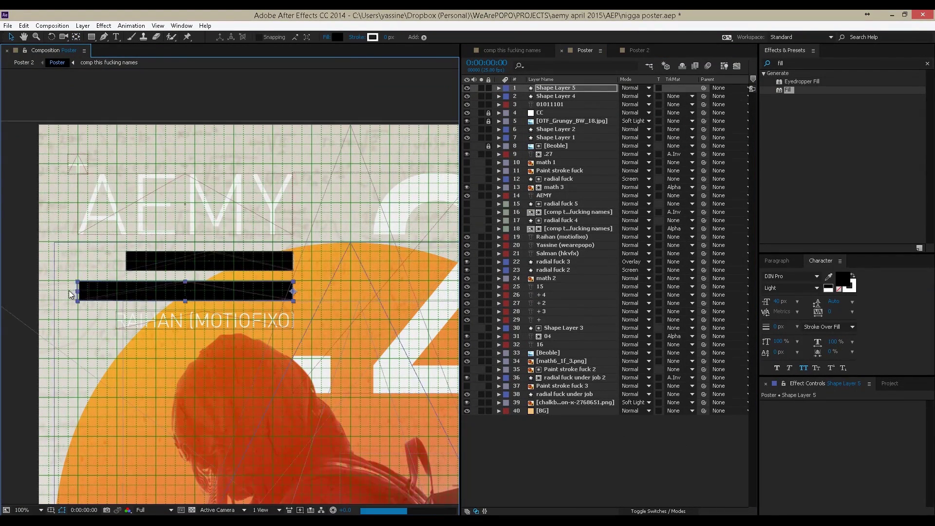
key("ctrl+d")
left_click_drag(244, 298, 238, 326)
left_click_drag(68, 319, 98, 320)
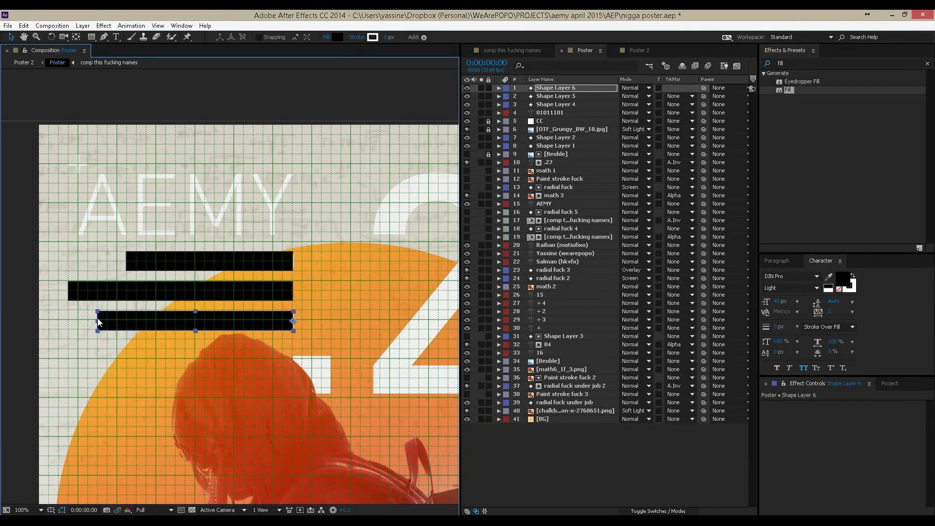
left_click(555, 104, "shift")
left_click_drag(555, 104, 553, 301)
Save the project and show the layout guides over the full poster.
key("ctrl+s")
key("comma")
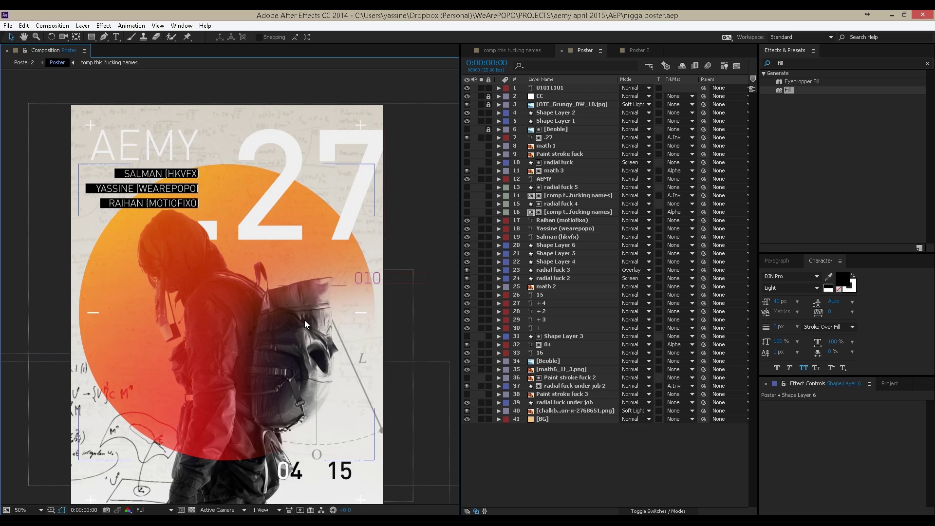
left_click(244, 183)
scroll(300, 297, "up", 1)
scroll(294, 244, "down", 1)
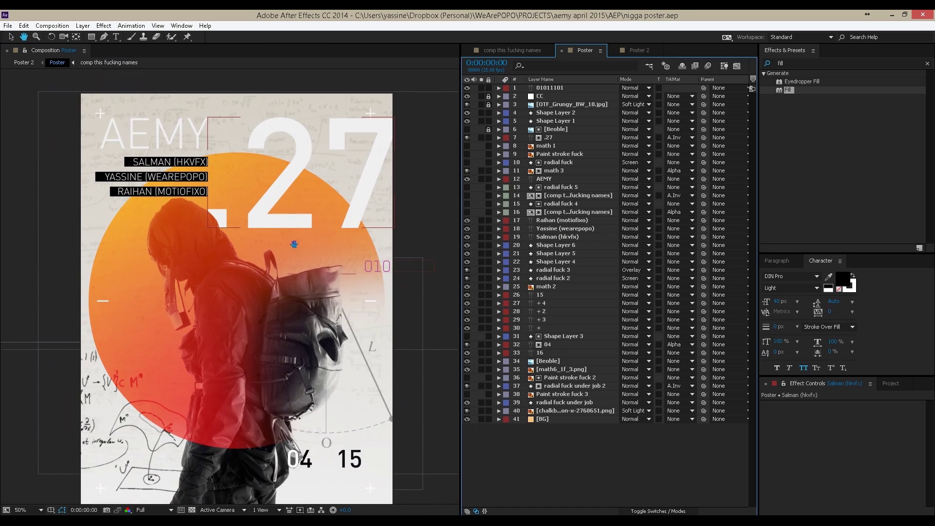
left_click_drag(294, 244, 292, 231)
left_click(602, 481)
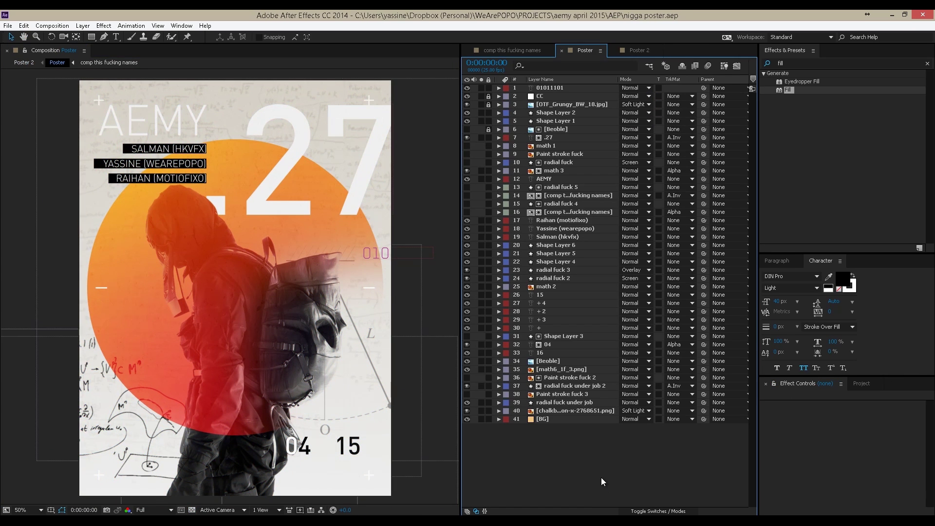
key("ctrl+semicolon")
Add the APU1.png logo from the Project panel to the poster below the dates.
left_click(861, 383)
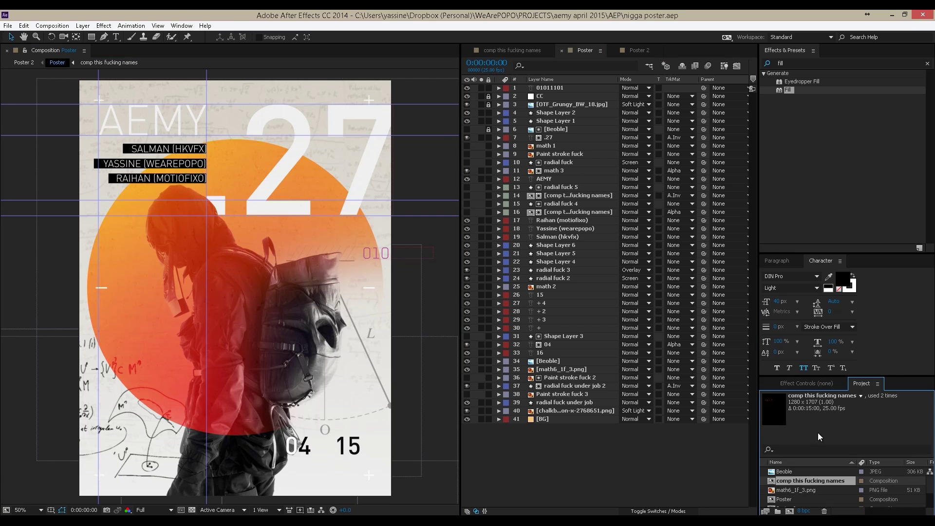
left_click_drag(819, 437, 344, 472)
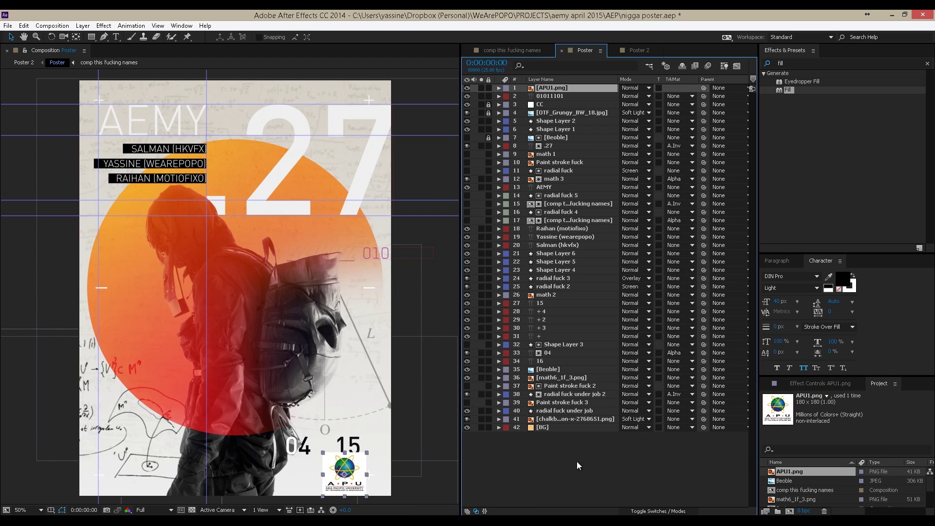
scroll(345, 471, "up", 4)
left_click(481, 88)
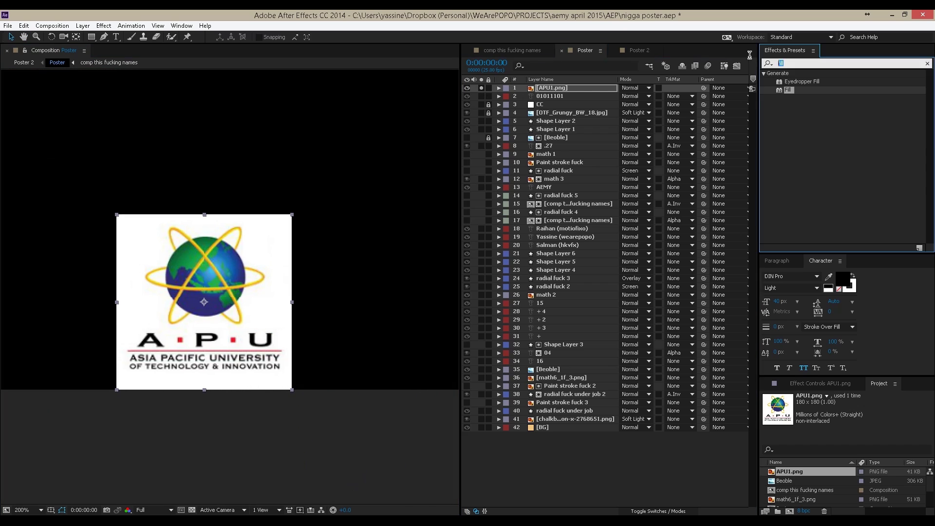
Apply Linear Color Key to the APU logo layer.
type("linear")
double_click(804, 81)
left_click(481, 87)
scroll(320, 270, "down", 4)
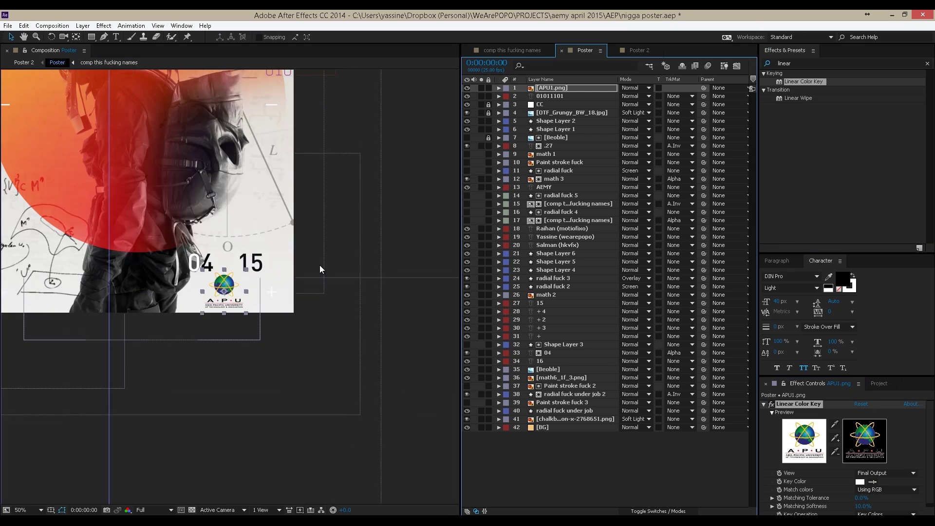
scroll(242, 329, "up", 2)
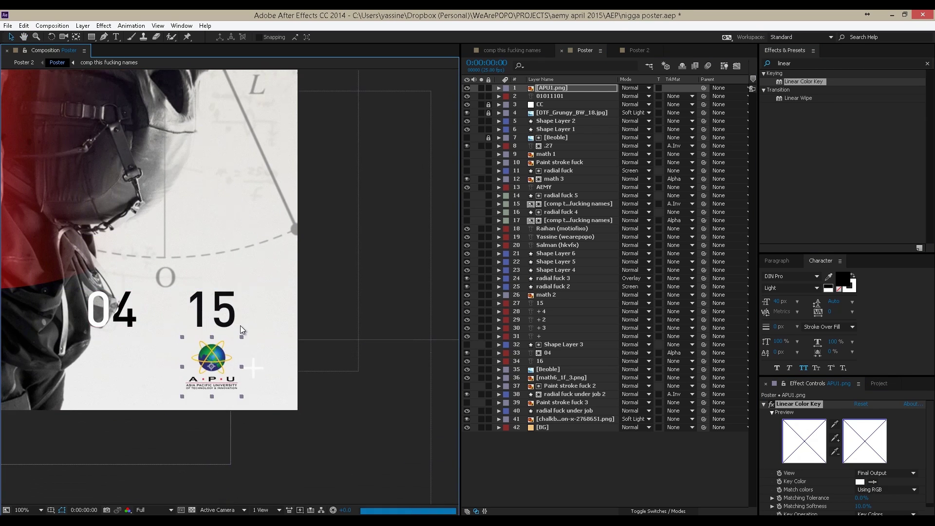
scroll(242, 329, "down", 2)
Check the keyed logo at the bottom, fit the whole poster in view, and save.
left_click_drag(221, 173, 226, 224)
scroll(311, 466, "up", 2)
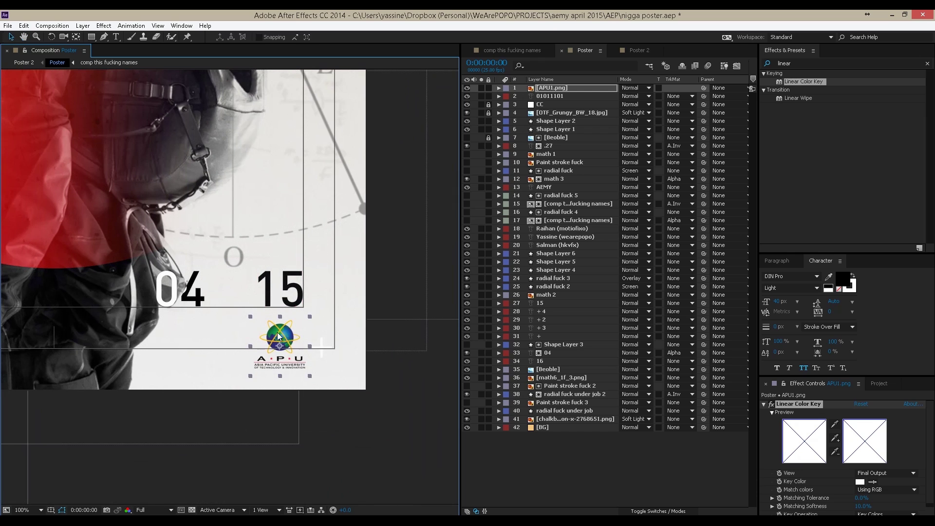
scroll(308, 305, "down", 2)
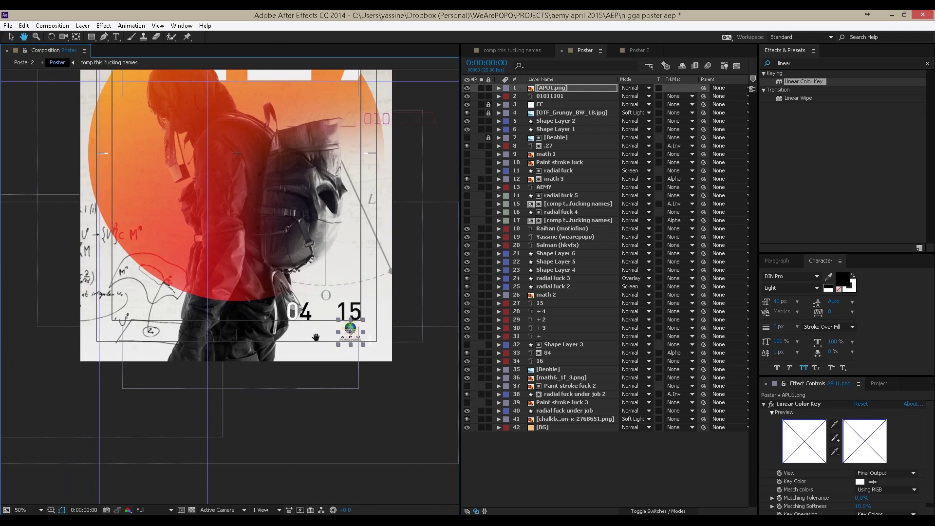
key("shift+slash")
key("ctrl+s")
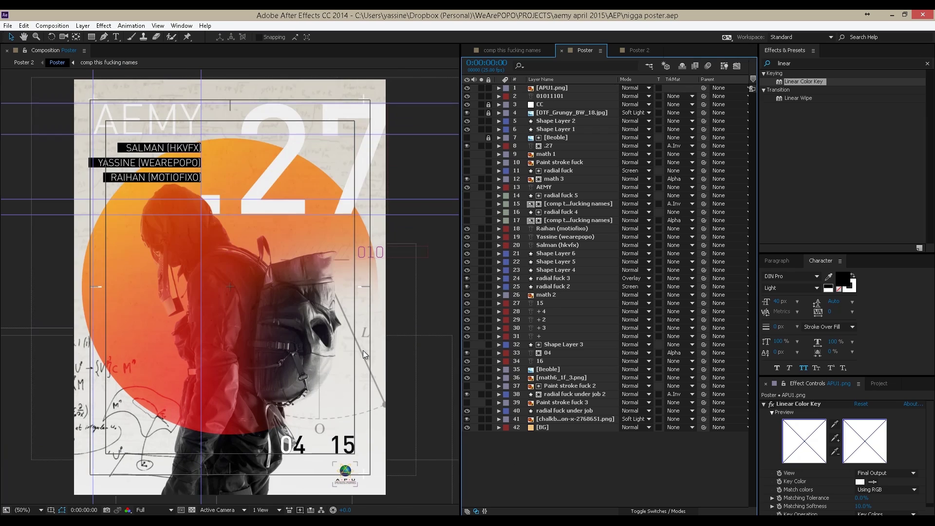
Add the Poster composition to the Render Queue with Ctrl+M.
key("ctrl+m")
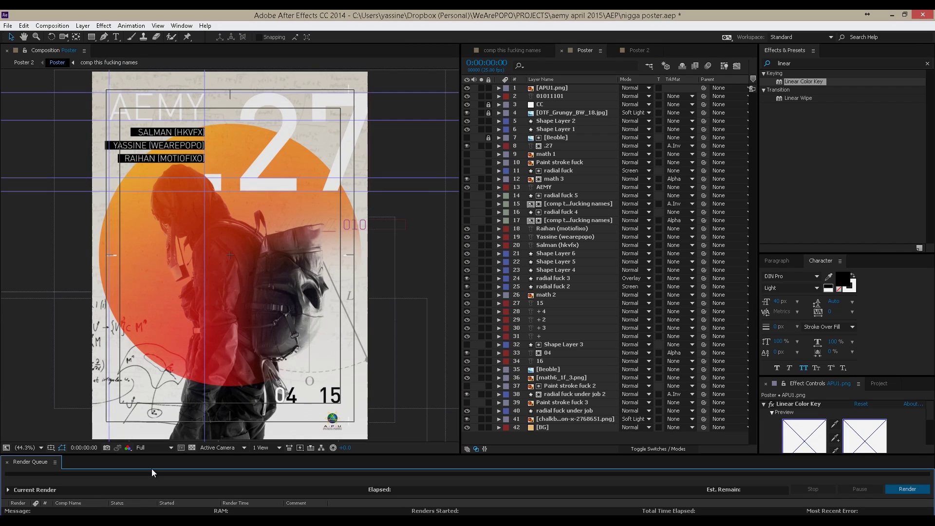